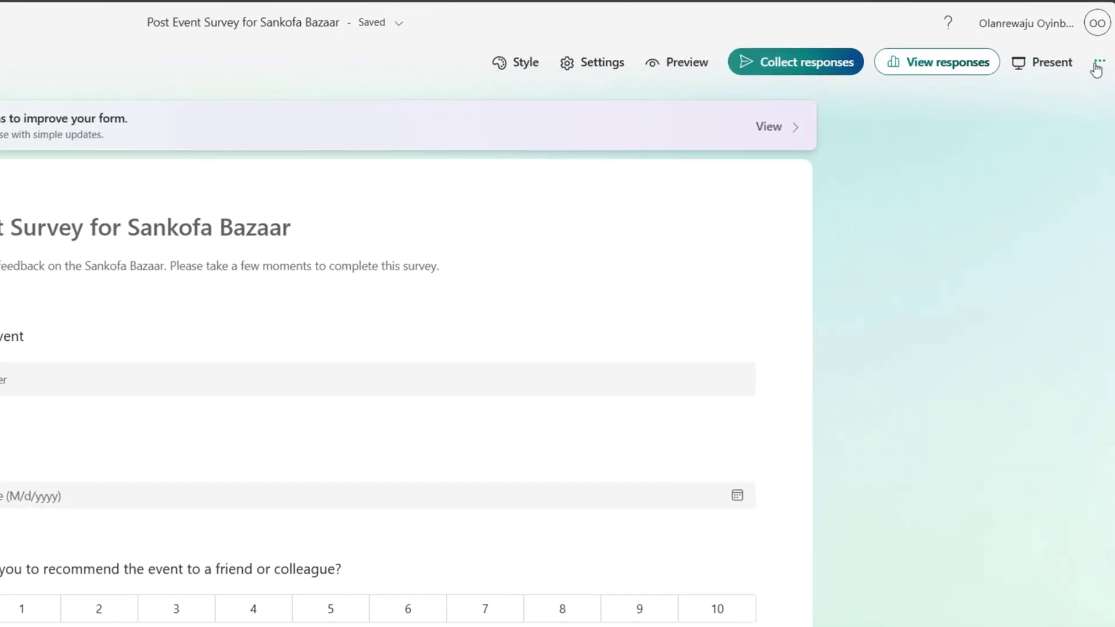
Step: Open the Get Pre-filled URL page from the form's extra options menu
{"action": "left_click", "coordinate": [1099, 77]}
{"action": "left_click", "coordinate": [1005, 141]}
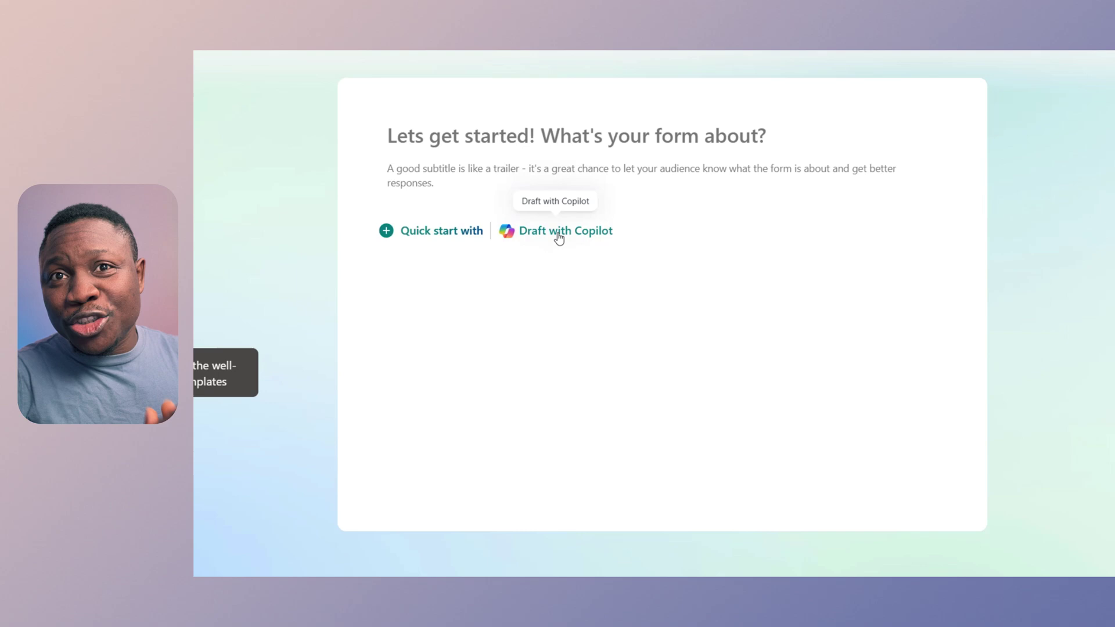
Step: Generate a Copilot draft from the pasted Sankofa Bazaar survey prompt and review its questions
{"action": "left_click", "coordinate": [558, 238]}
{"action": "type", "text": "5 Questions feedback form about my event (Post event survey for Sankofa Bazaar). The form field should have Name of the event and the event date. and then NPS score for likelihood to recommend as well as a ranking on what they love most about the event."}
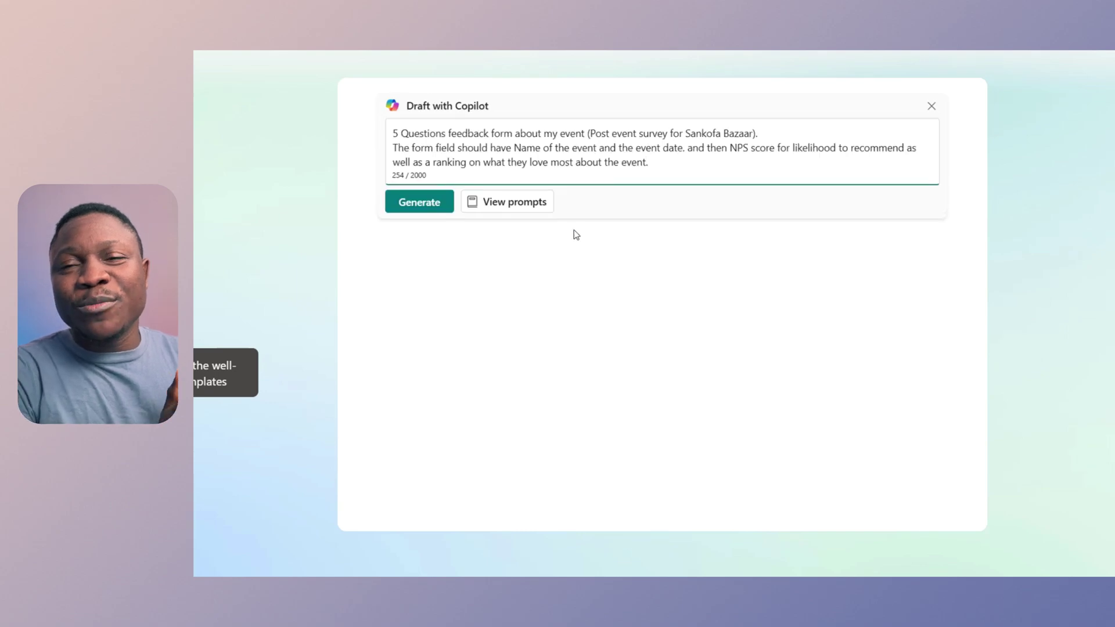
{"action": "left_click", "coordinate": [419, 207]}
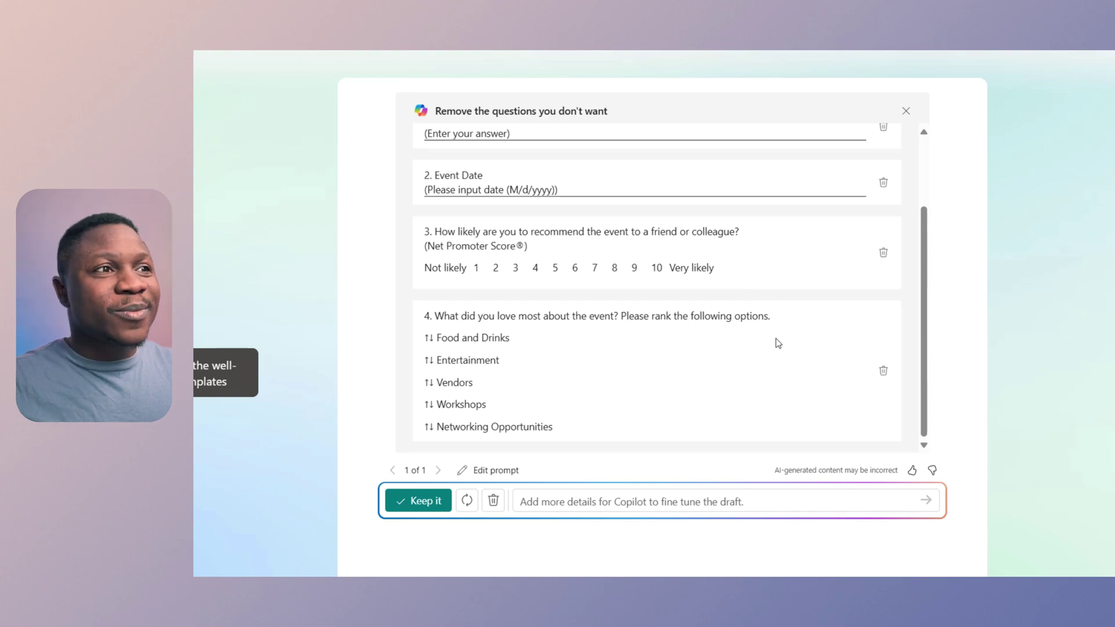
{"action": "scroll", "coordinate": [778, 344], "scroll_direction": "up", "scroll_amount": 2}
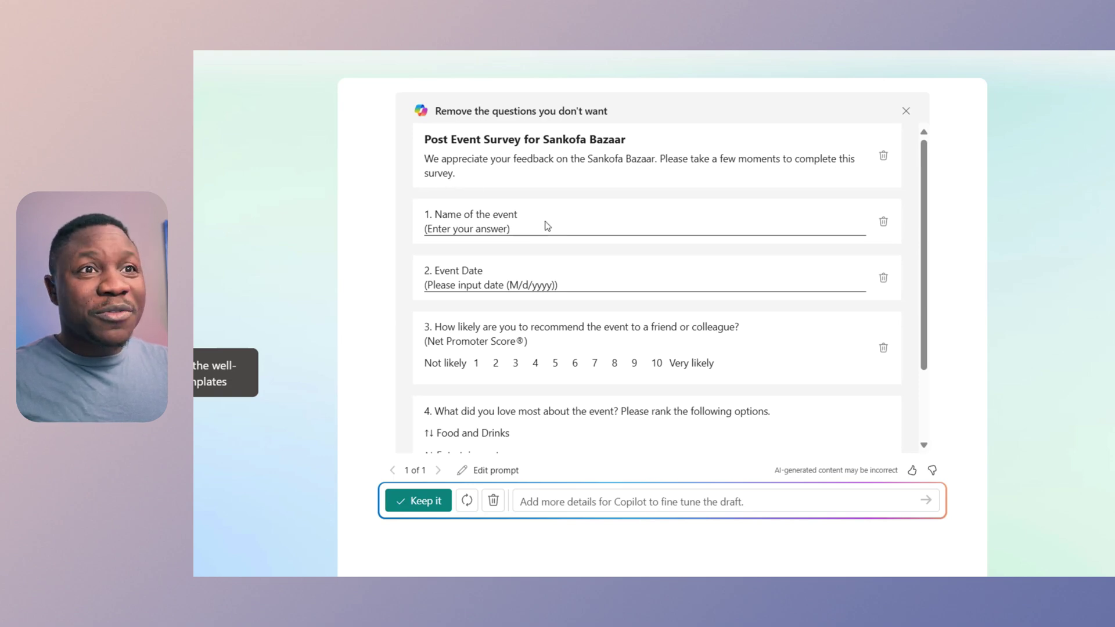
{"action": "scroll", "coordinate": [560, 223], "scroll_direction": "down", "scroll_amount": 1}
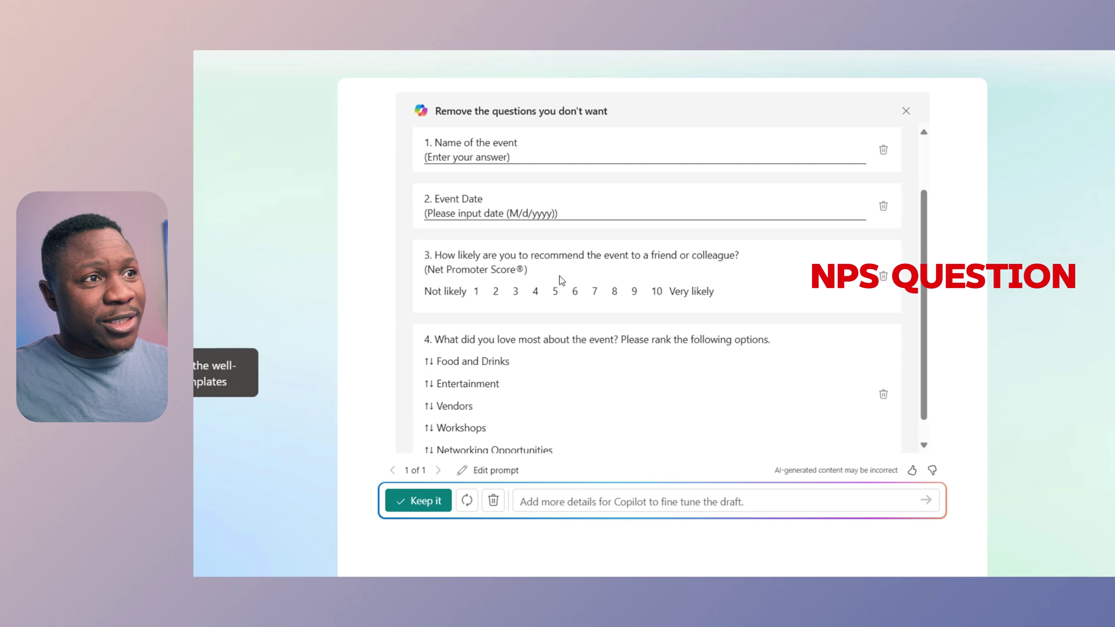
{"action": "scroll", "coordinate": [559, 283], "scroll_direction": "down", "scroll_amount": 1}
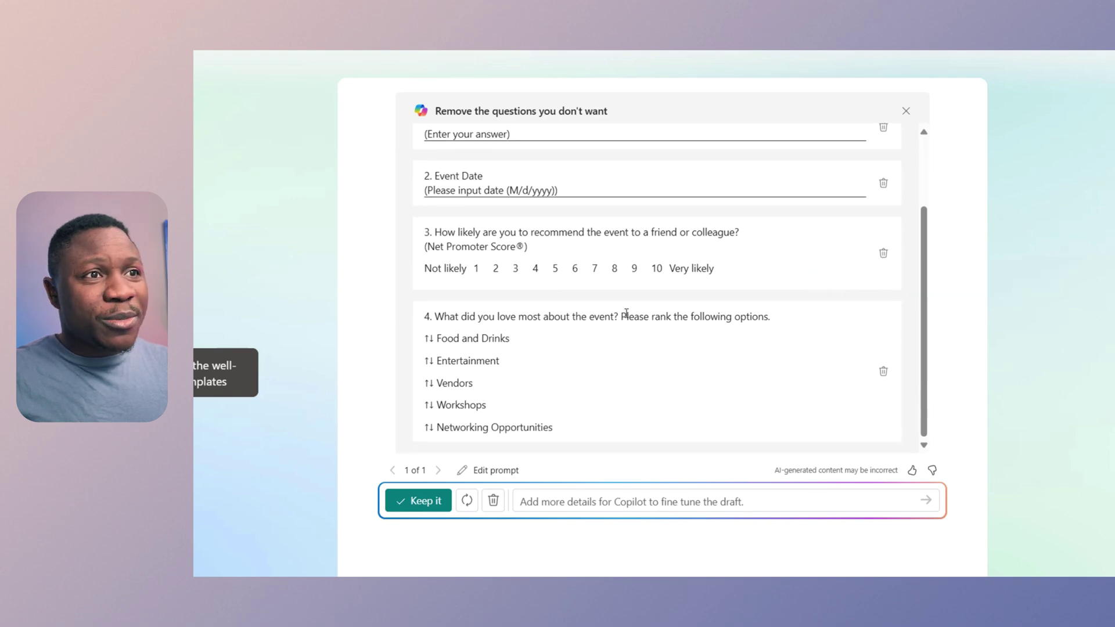
{"action": "scroll", "coordinate": [564, 380], "scroll_direction": "up", "scroll_amount": 3}
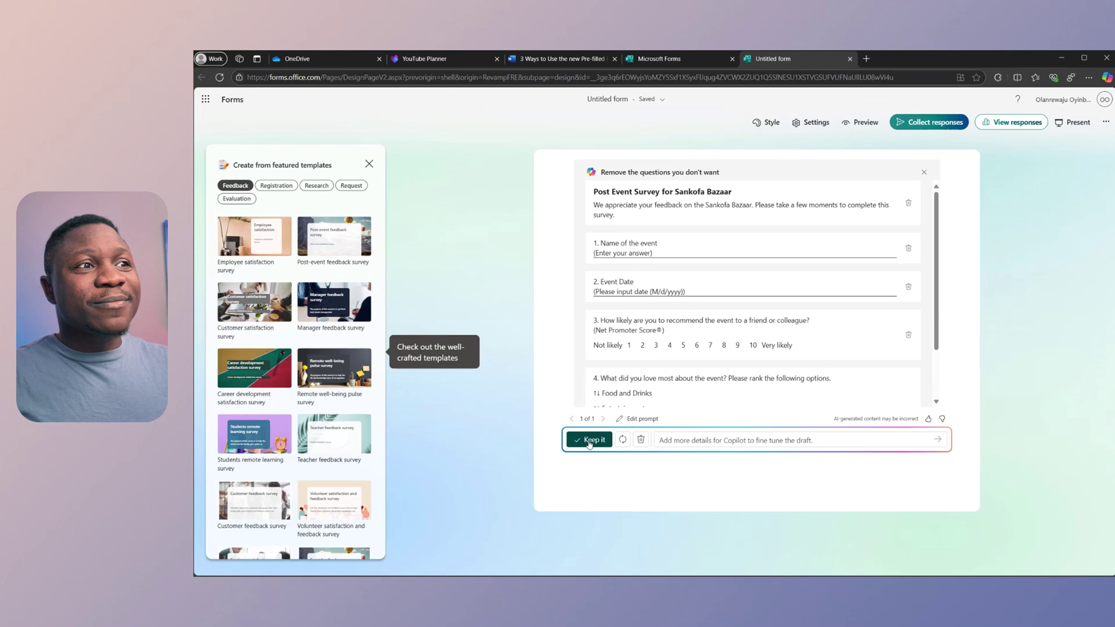
Step: Keep the draft as 'Post Event Survey for Sankofa Bazaar' and close the featured templates panel
{"action": "left_click", "coordinate": [418, 500]}
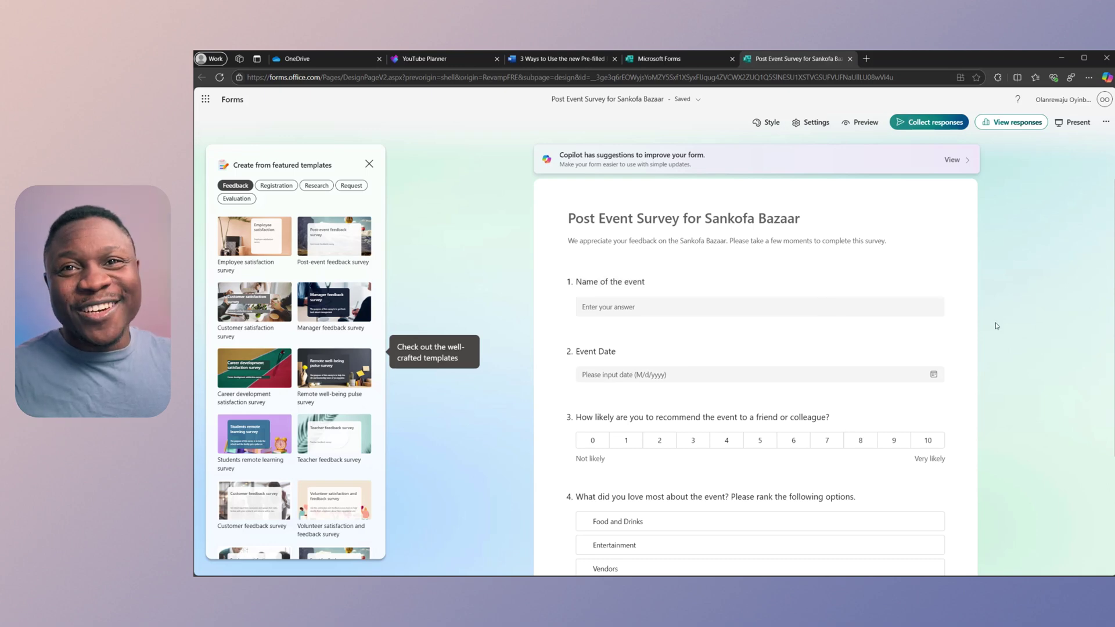
{"action": "left_click", "coordinate": [962, 248]}
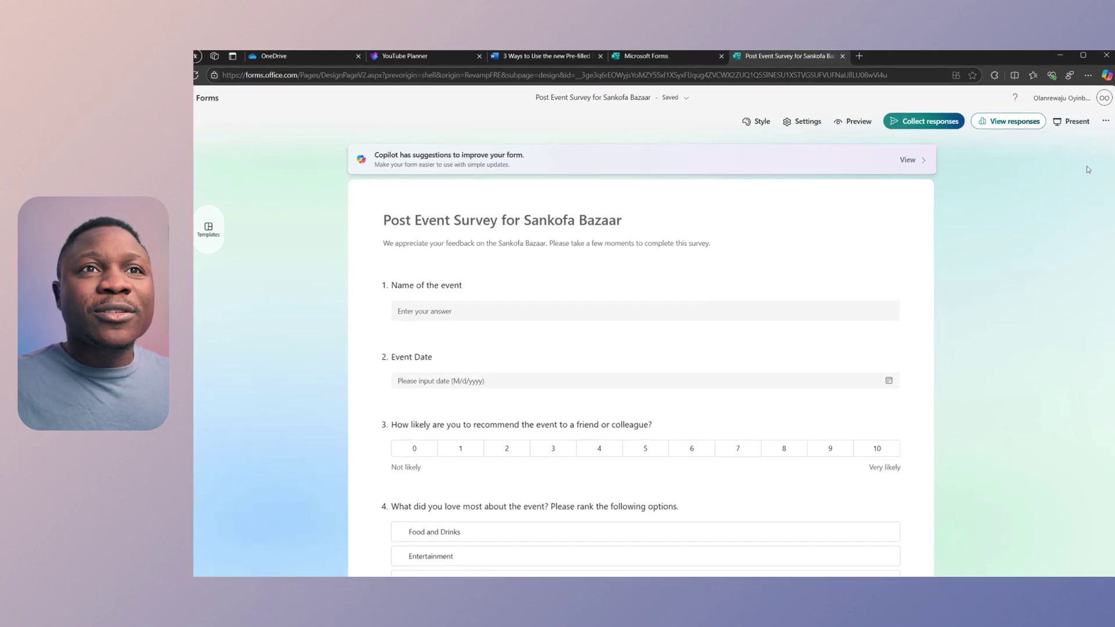
Step: Enable pre-filled answers on the form's Get Pre-filled URL page
{"action": "left_click", "coordinate": [1105, 122]}
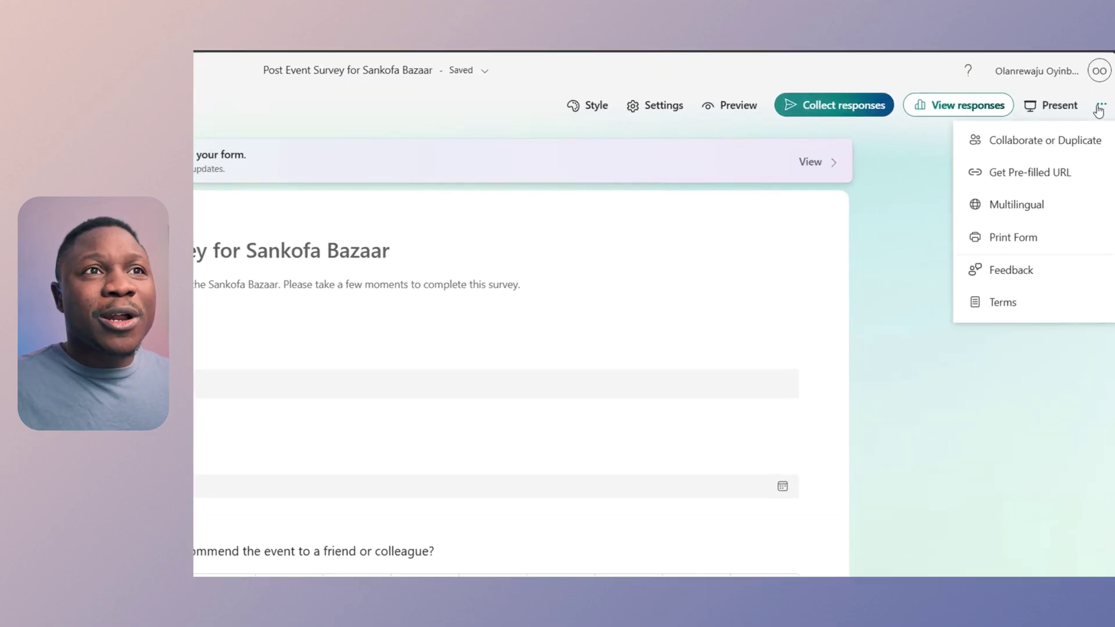
{"action": "left_click", "coordinate": [1026, 172]}
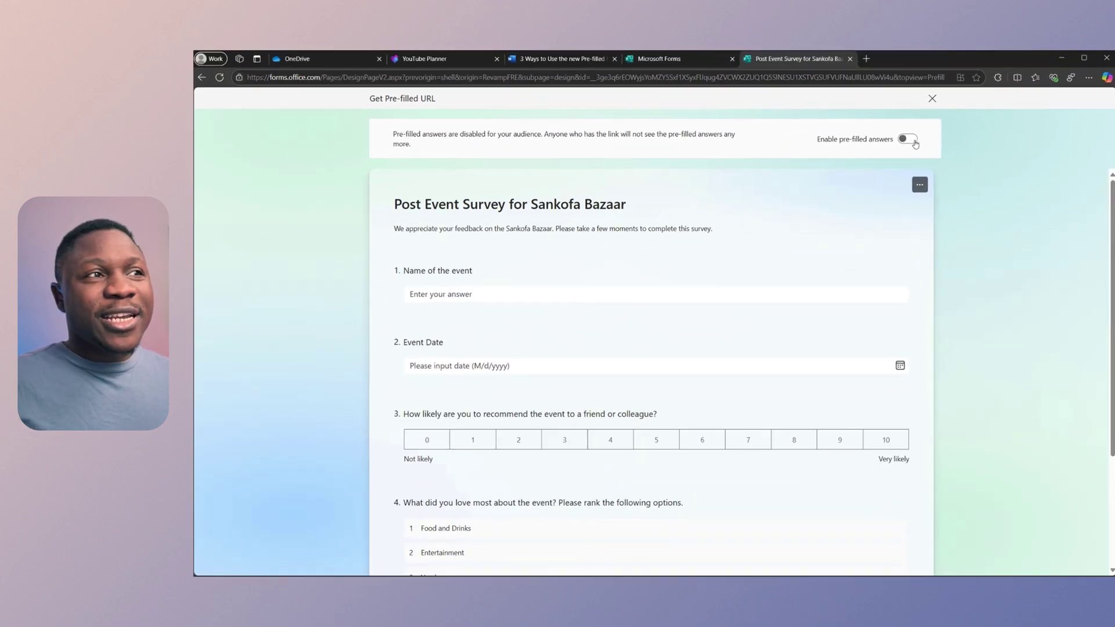
{"action": "left_click", "coordinate": [907, 138]}
{"action": "scroll", "coordinate": [713, 268], "scroll_direction": "down", "scroll_amount": 1}
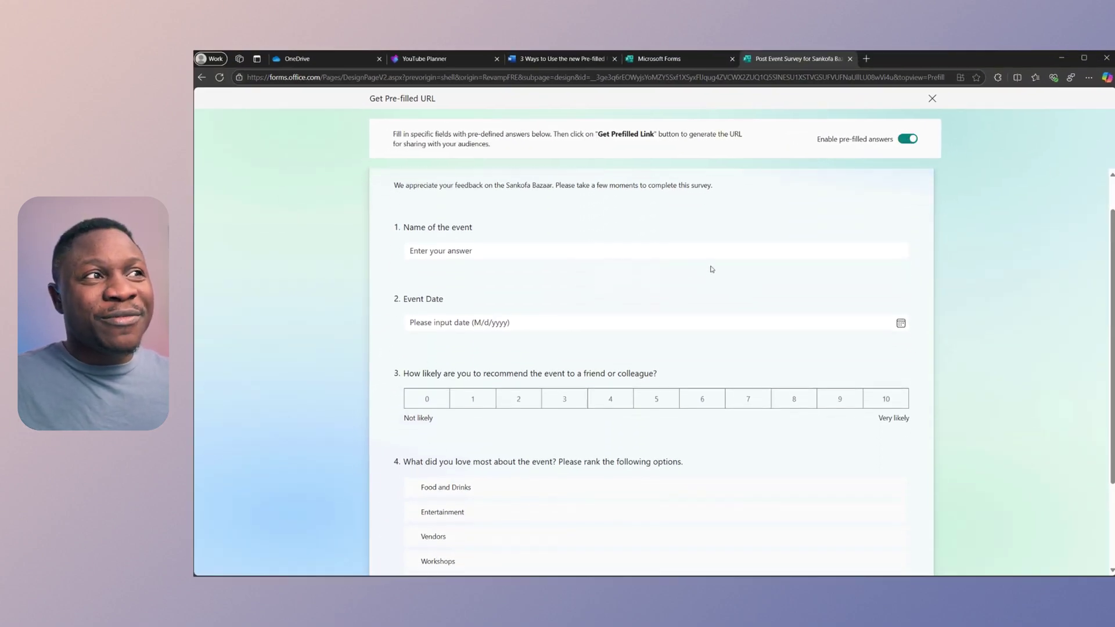
Step: Prefill the event name 'African Night' and the event date 12/28/2024
{"action": "left_click", "coordinate": [590, 245]}
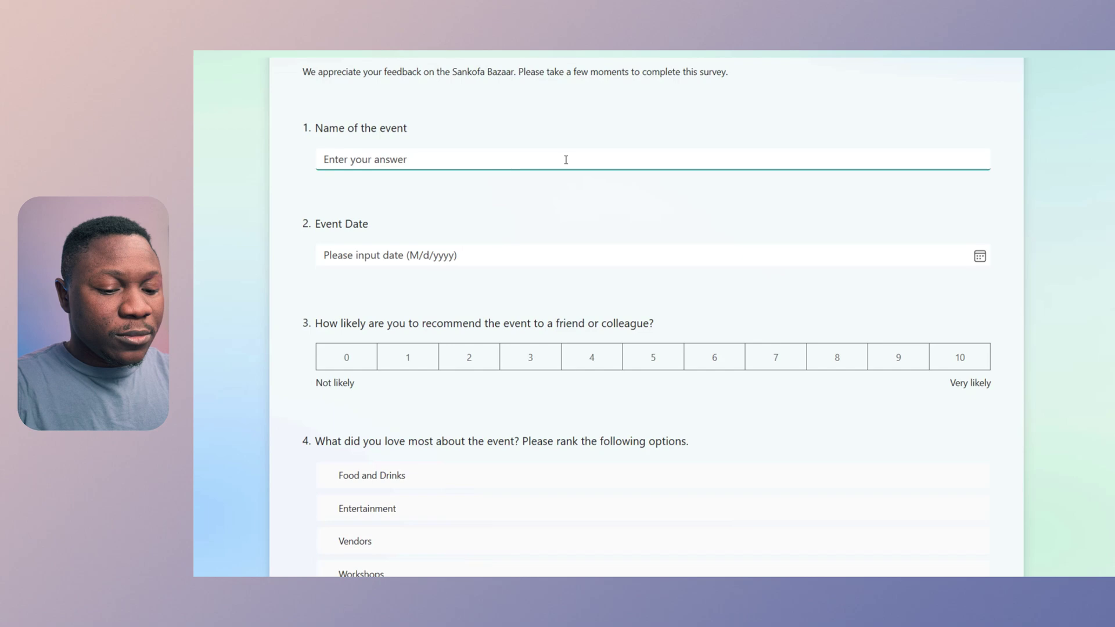
{"action": "type", "text": "Afric"}
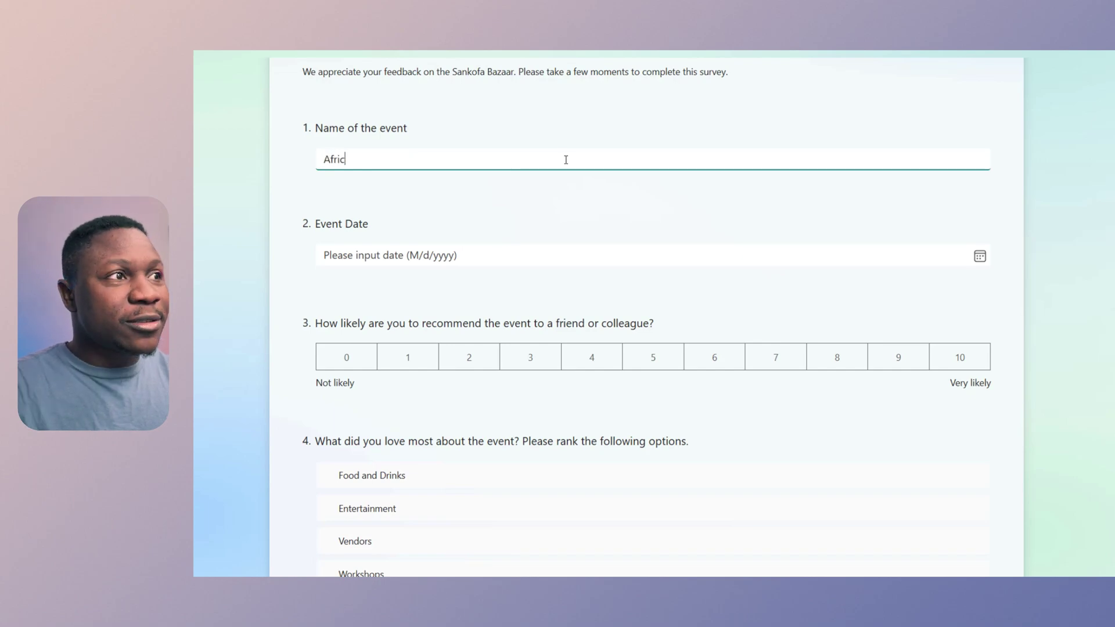
{"action": "type", "text": "an Night"}
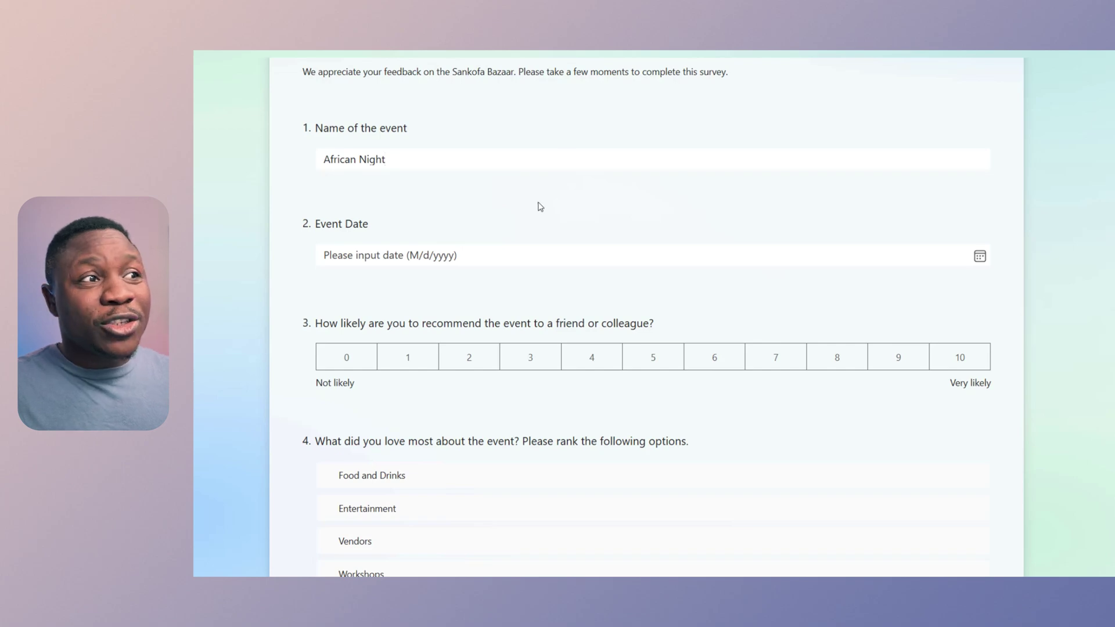
{"action": "left_click", "coordinate": [479, 255]}
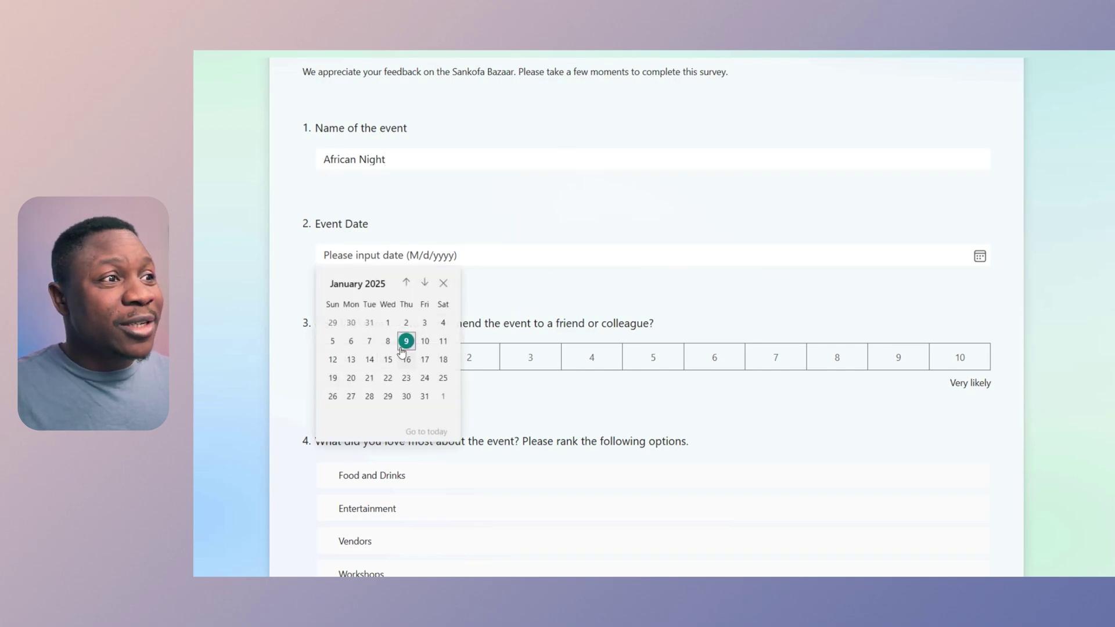
{"action": "left_click", "coordinate": [406, 283]}
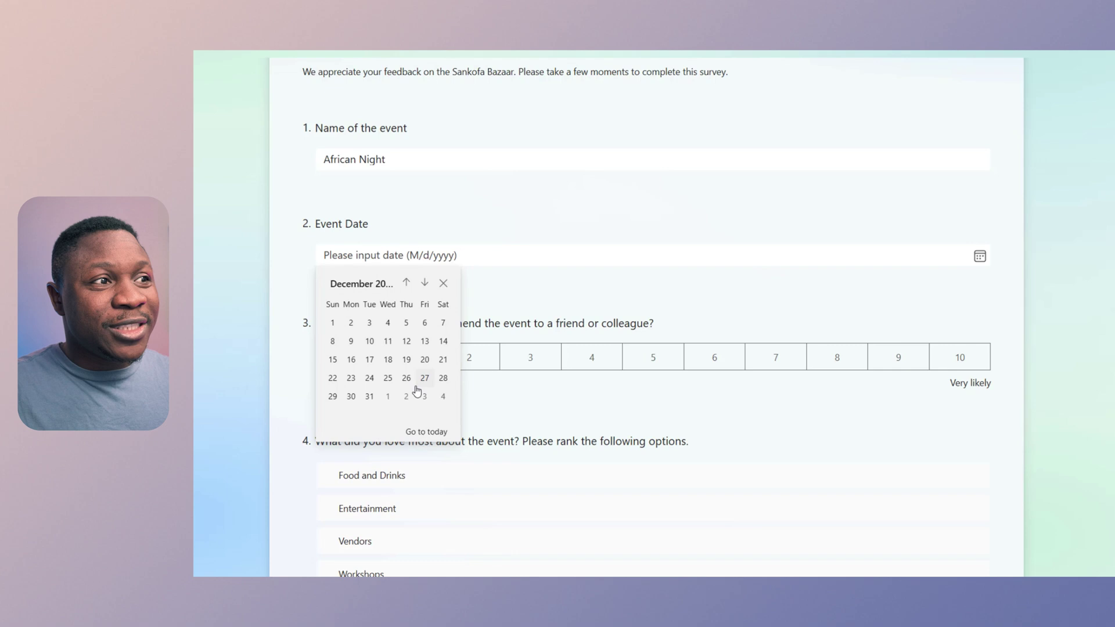
{"action": "left_click", "coordinate": [443, 378]}
{"action": "left_click", "coordinate": [538, 223]}
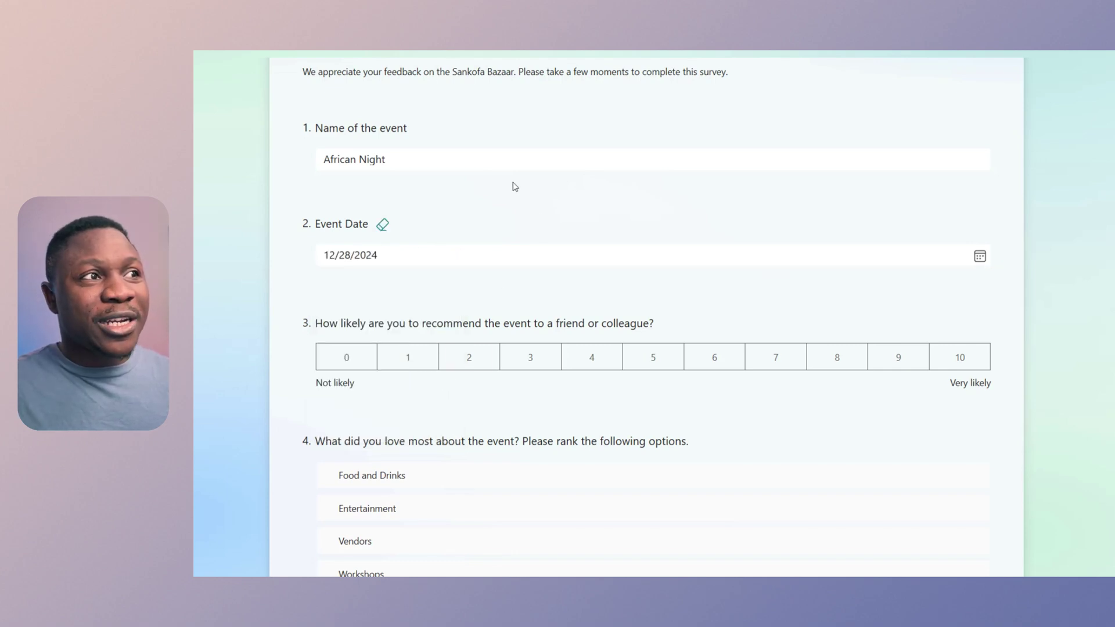
{"action": "left_click", "coordinate": [458, 158]}
{"action": "left_click", "coordinate": [441, 188]}
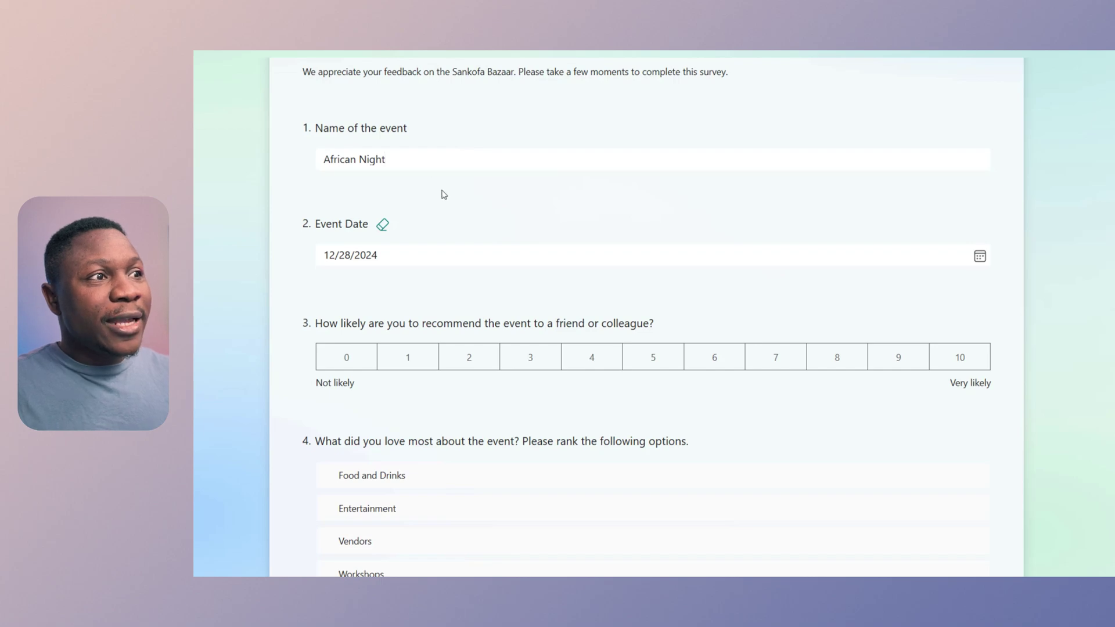
{"action": "left_click", "coordinate": [491, 261]}
{"action": "left_click", "coordinate": [527, 386]}
{"action": "scroll", "coordinate": [534, 389], "scroll_direction": "down", "scroll_amount": 3}
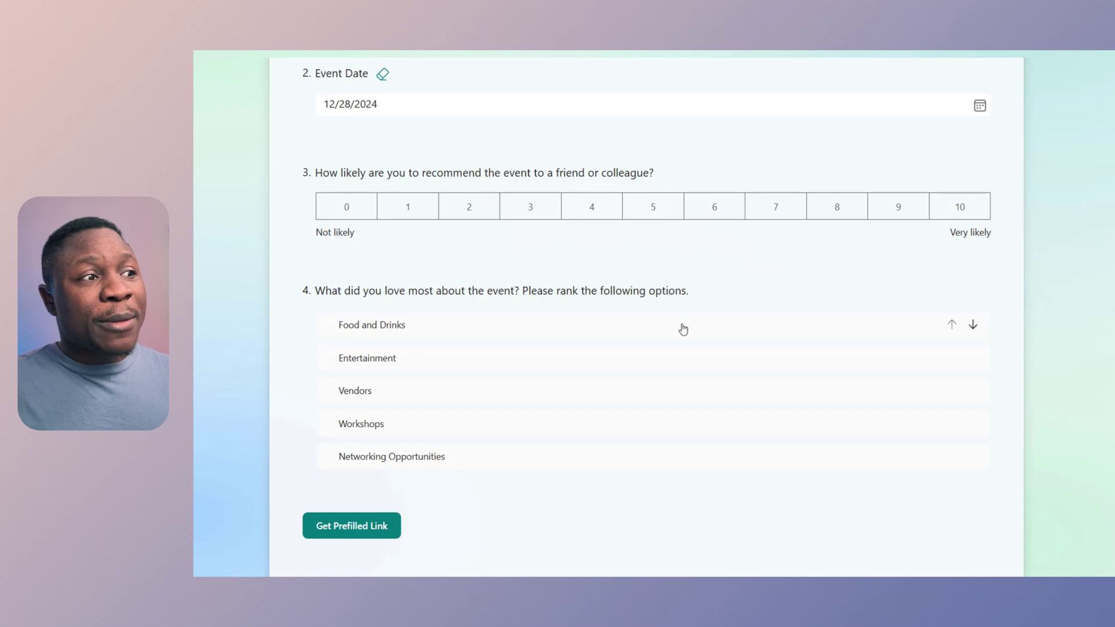
{"action": "scroll", "coordinate": [682, 326], "scroll_direction": "up", "scroll_amount": 4}
{"action": "scroll", "coordinate": [648, 309], "scroll_direction": "down", "scroll_amount": 3}
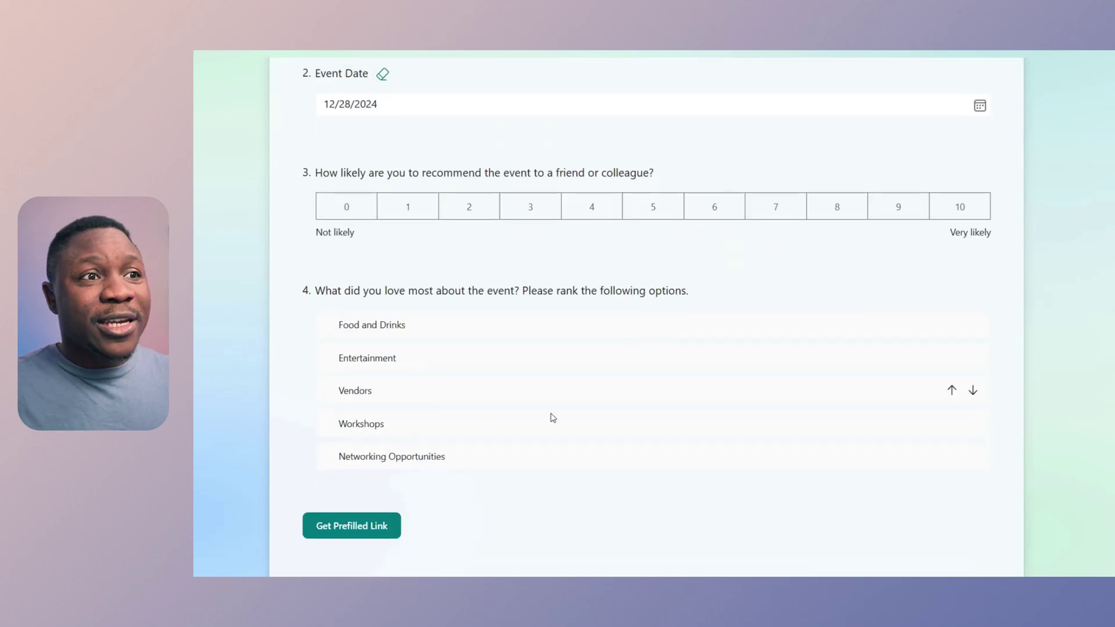
Step: Generate and copy the pre-filled survey link, then close the panel
{"action": "left_click", "coordinate": [360, 528]}
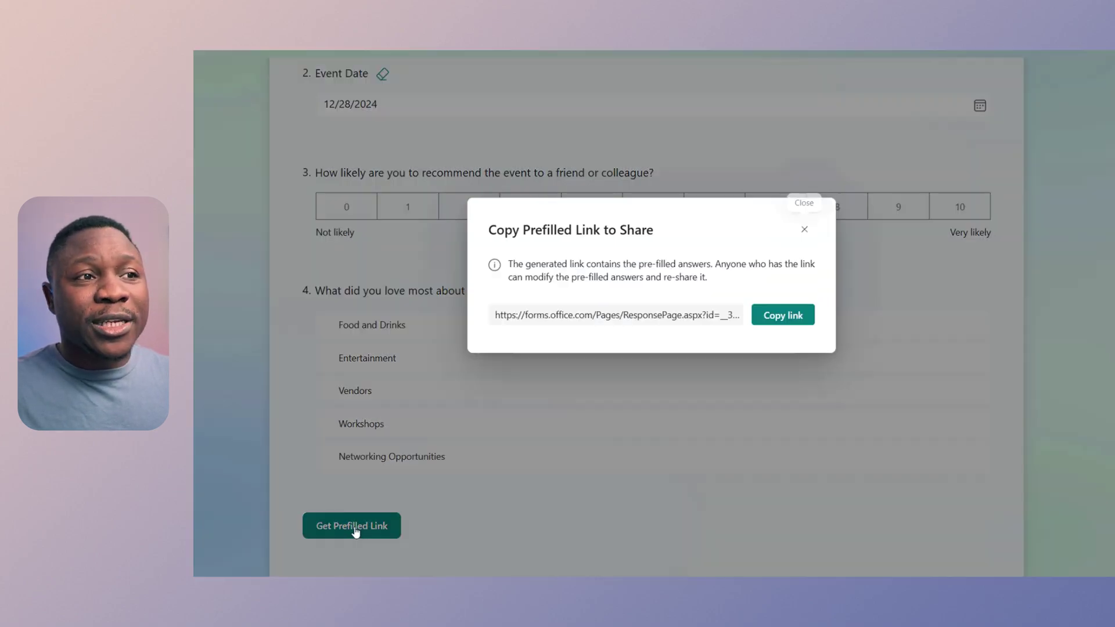
{"action": "left_click", "coordinate": [787, 318]}
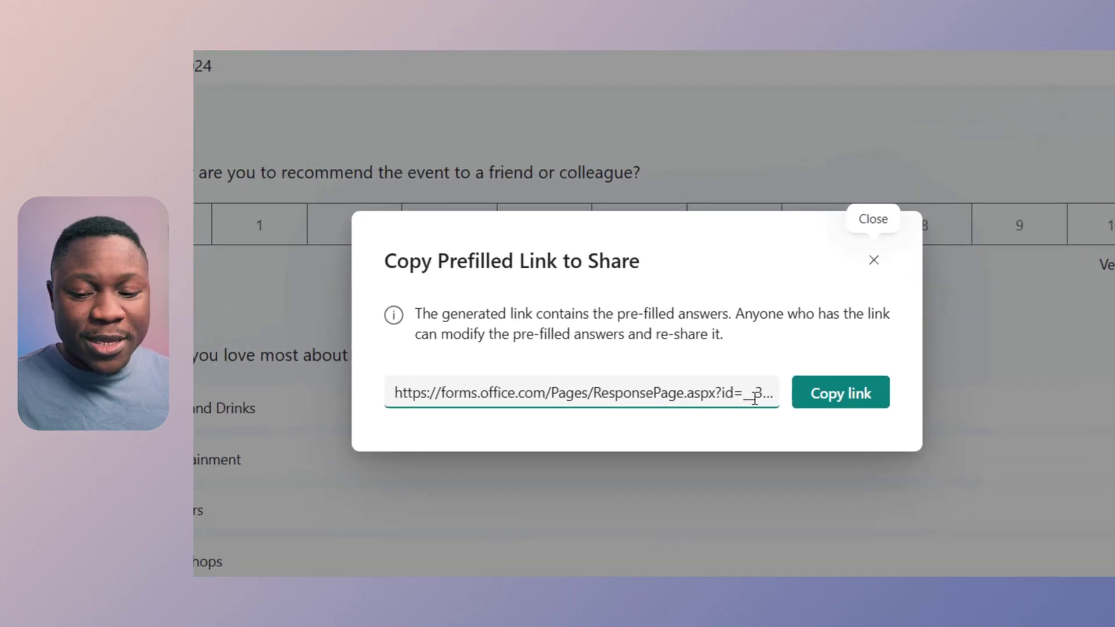
{"action": "triple_click", "coordinate": [686, 363]}
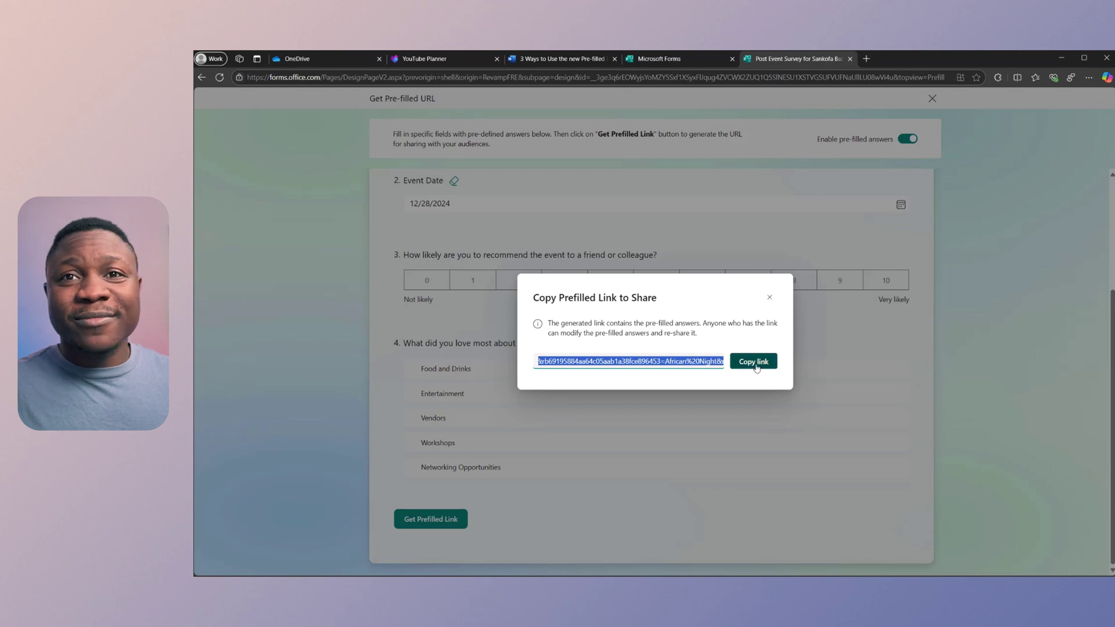
{"action": "left_click", "coordinate": [753, 361]}
{"action": "left_click", "coordinate": [932, 98]}
Step: Set the survey so anyone can respond without signing in
{"action": "left_click", "coordinate": [942, 129]}
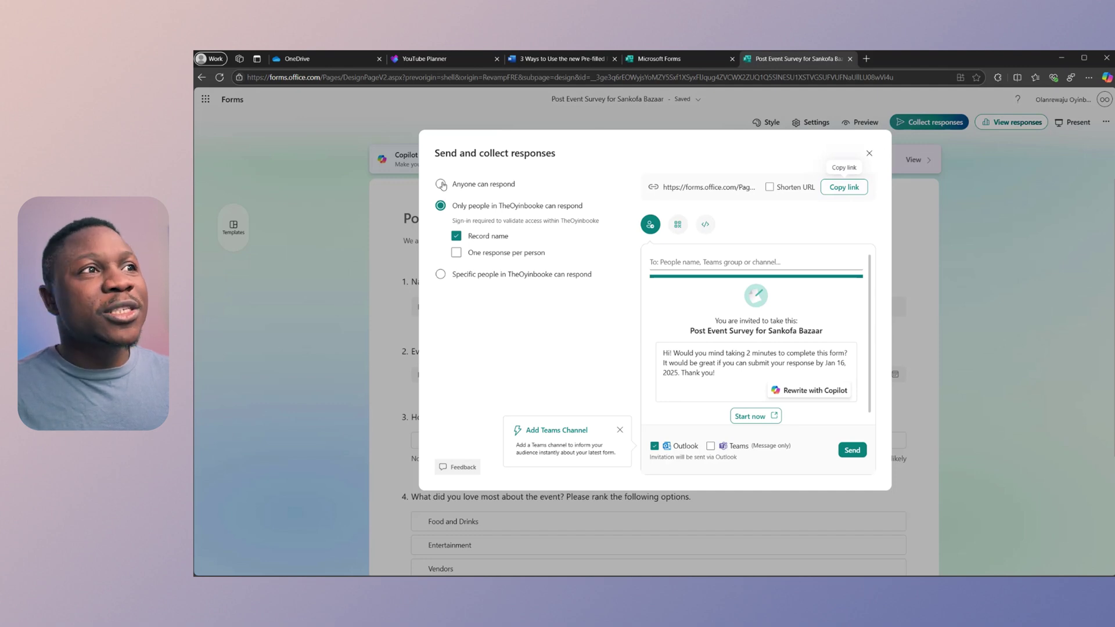
{"action": "left_click", "coordinate": [442, 185]}
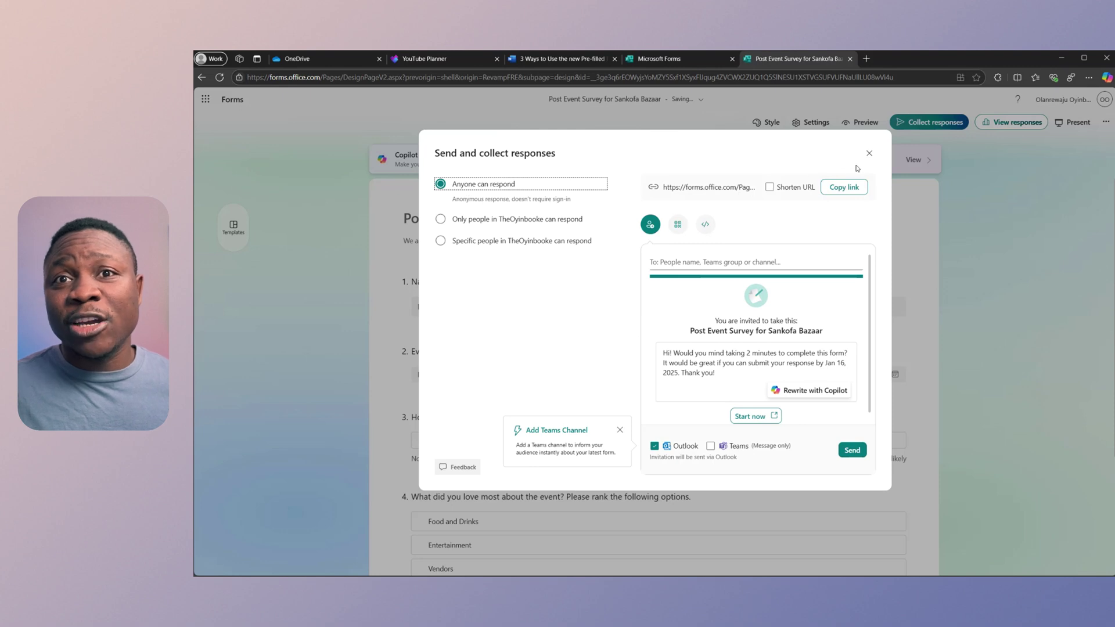
{"action": "left_click", "coordinate": [869, 153]}
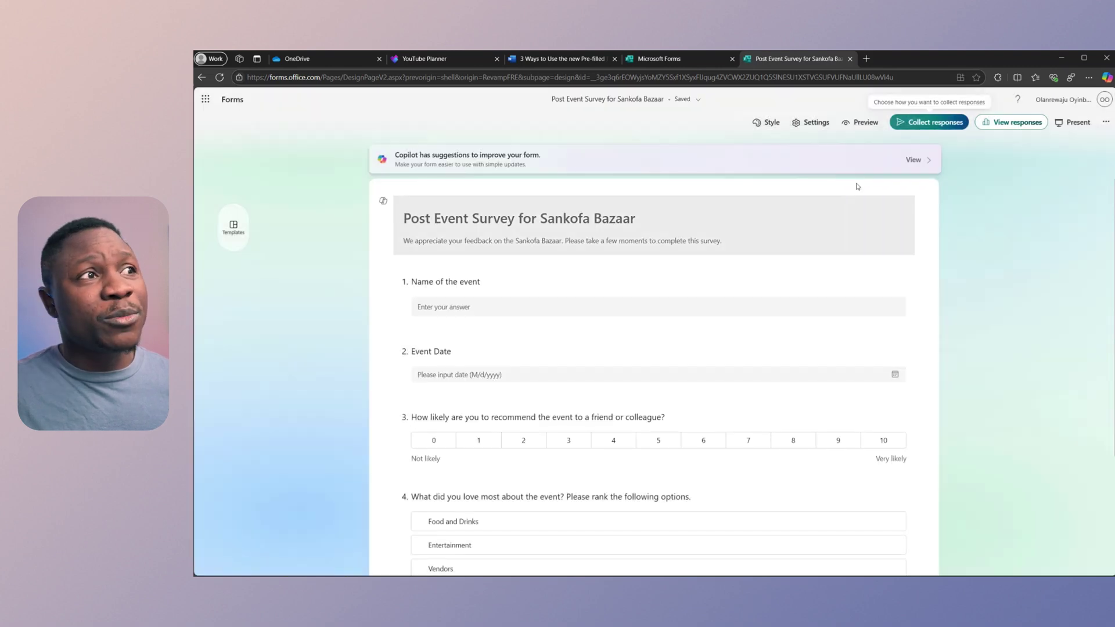
{"action": "left_click", "coordinate": [1088, 77]}
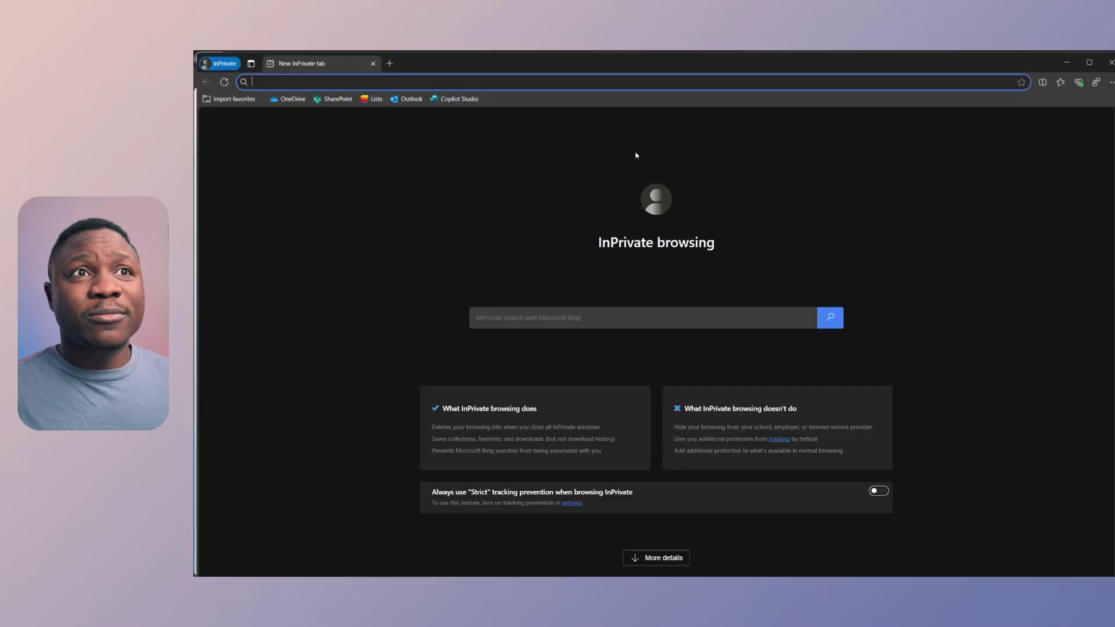
Step: Load the copied pre-filled survey link in the InPrivate window
{"action": "key", "text": "ctrl+v"}
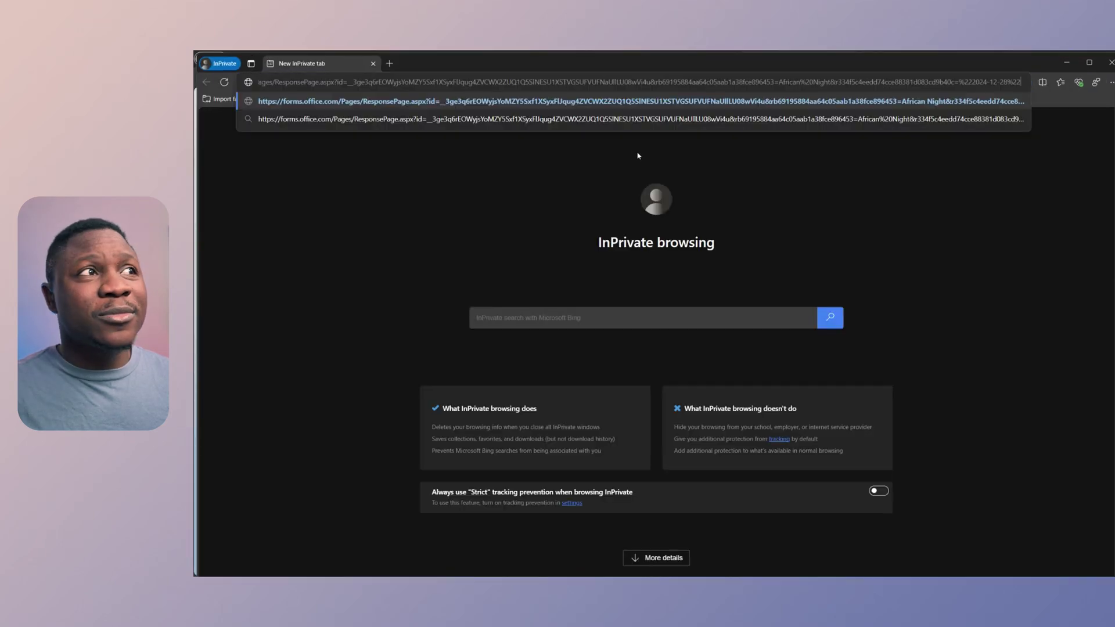
{"action": "key", "text": "Return"}
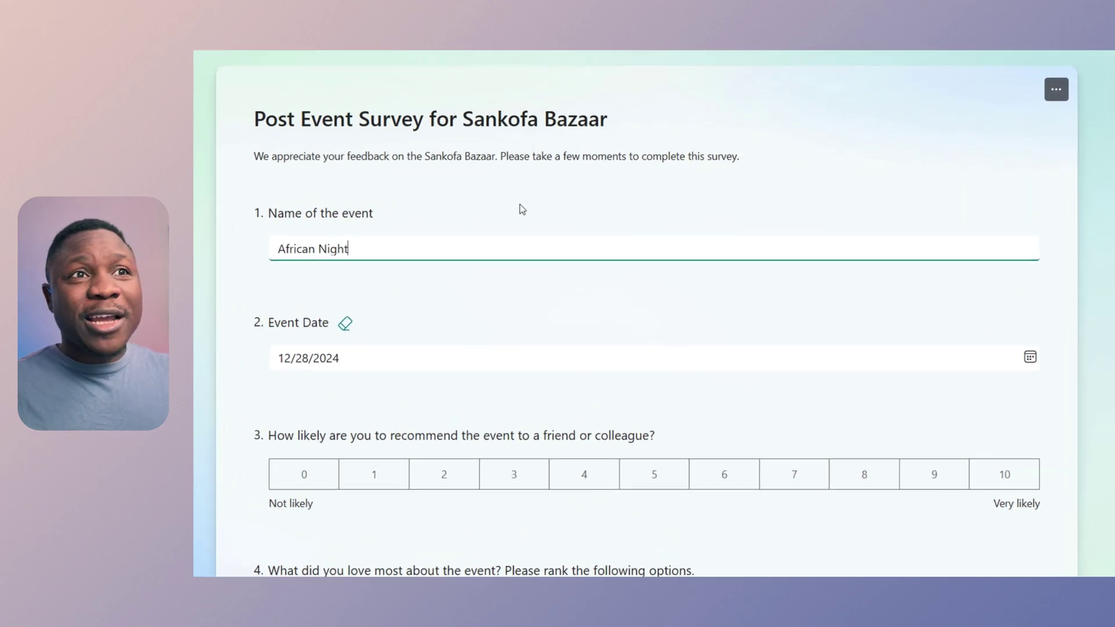
{"action": "scroll", "coordinate": [514, 322], "scroll_direction": "down", "scroll_amount": 3}
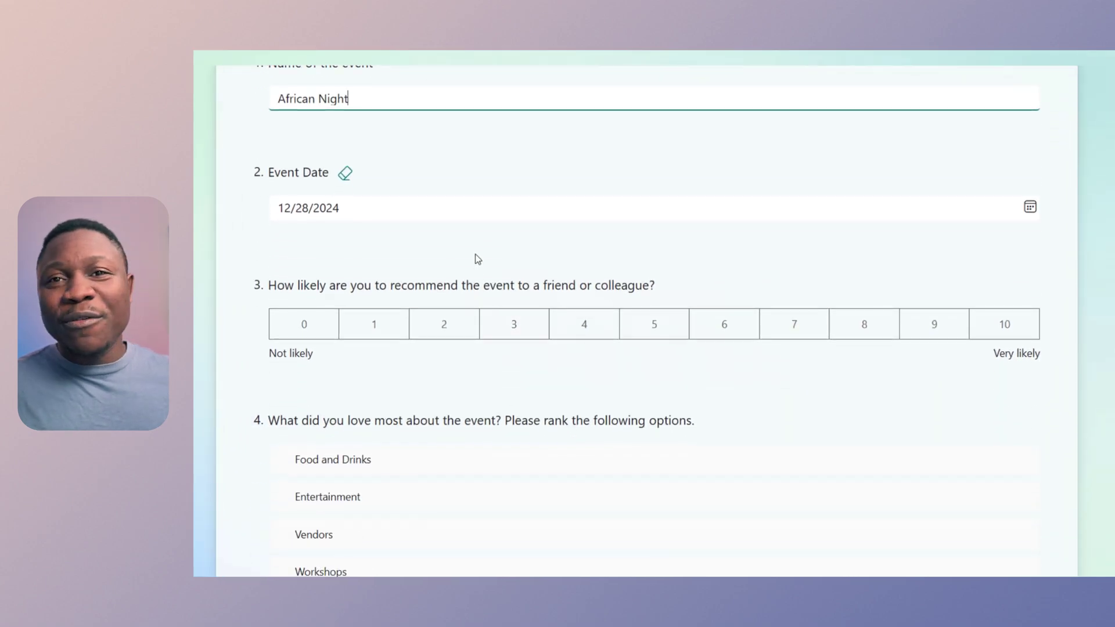
{"action": "scroll", "coordinate": [488, 246], "scroll_direction": "down", "scroll_amount": 3}
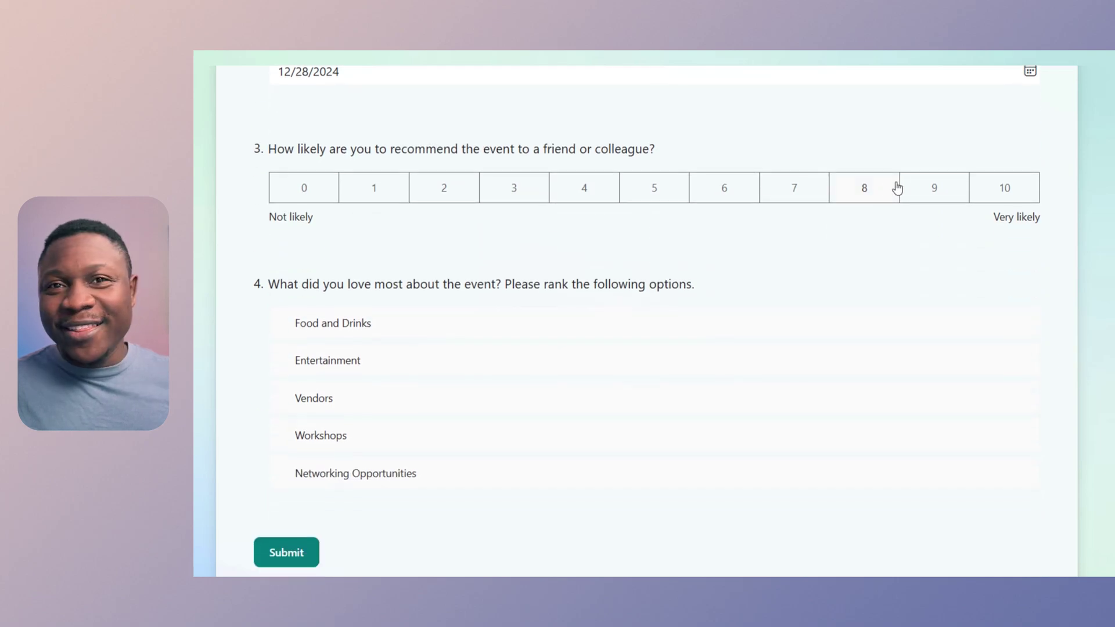
Step: Rate the event 9, rank Networking Opportunities third and Workshops fourth, and submit
{"action": "left_click", "coordinate": [921, 194]}
{"action": "left_click_drag", "start_coordinate": [505, 433], "coordinate": [515, 401]}
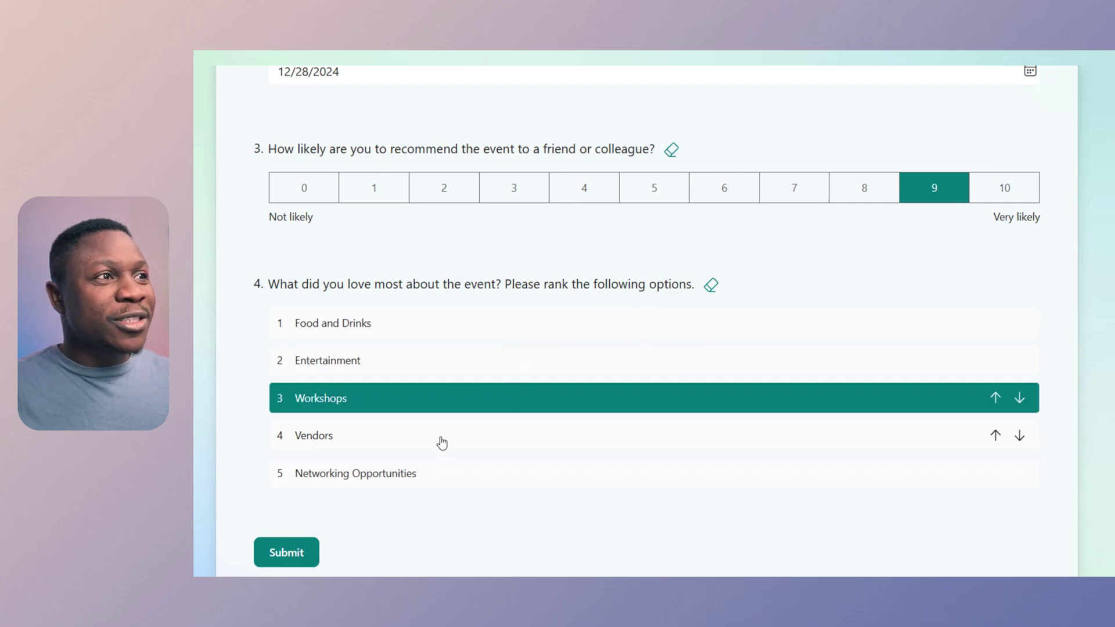
{"action": "left_click_drag", "start_coordinate": [443, 474], "coordinate": [443, 396]}
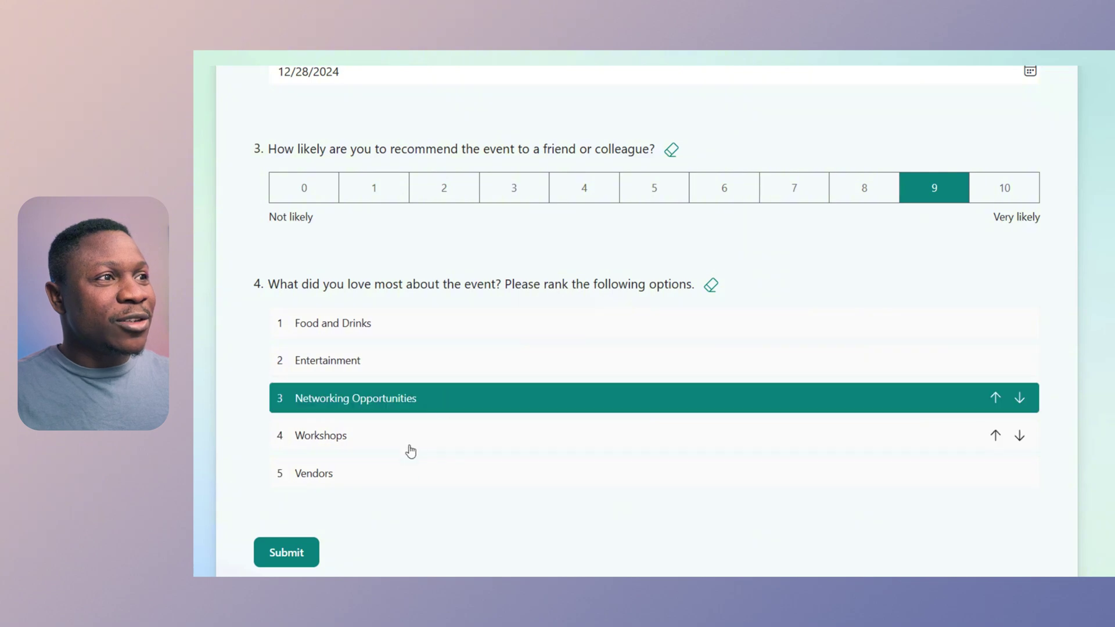
{"action": "left_click", "coordinate": [280, 550]}
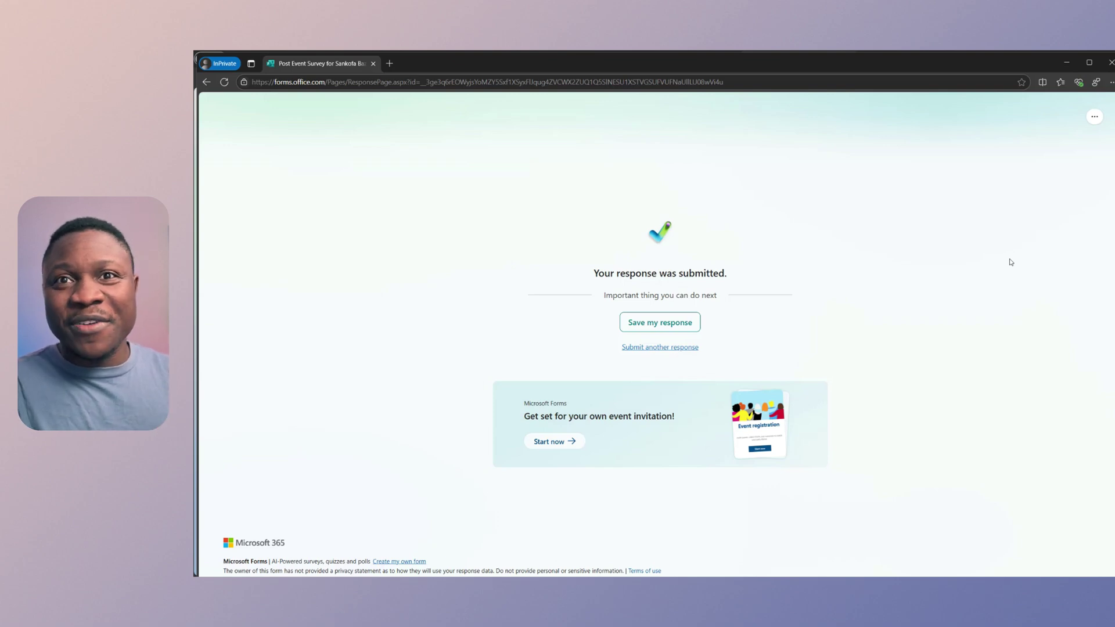
Step: Close the private window and view the responses overview showing one response and NPS 100
{"action": "left_click", "coordinate": [1111, 65]}
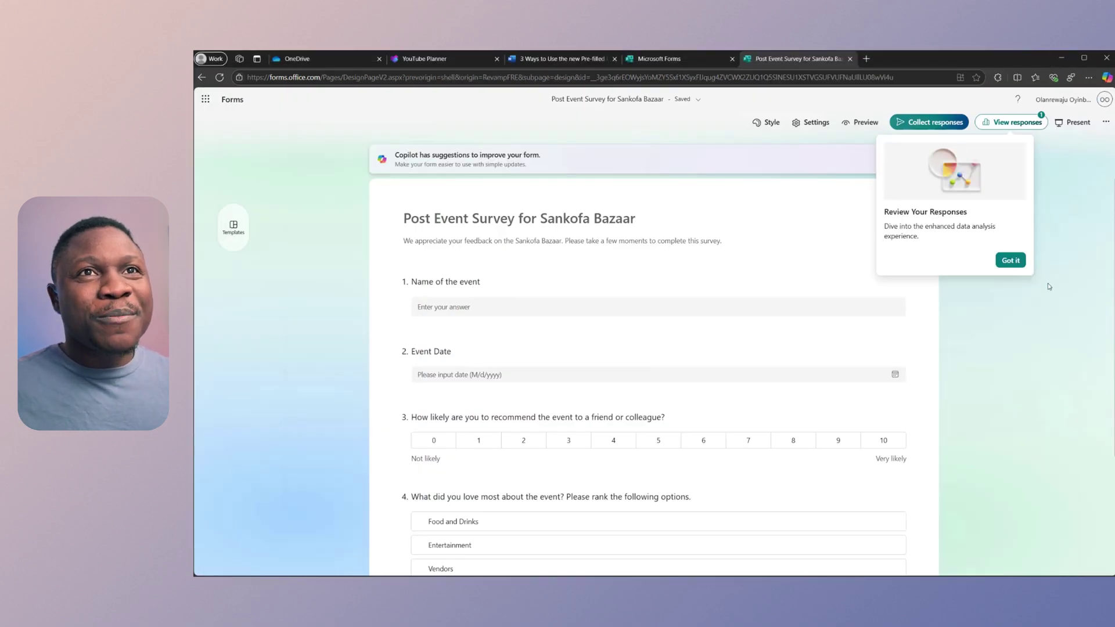
{"action": "left_click", "coordinate": [1018, 265]}
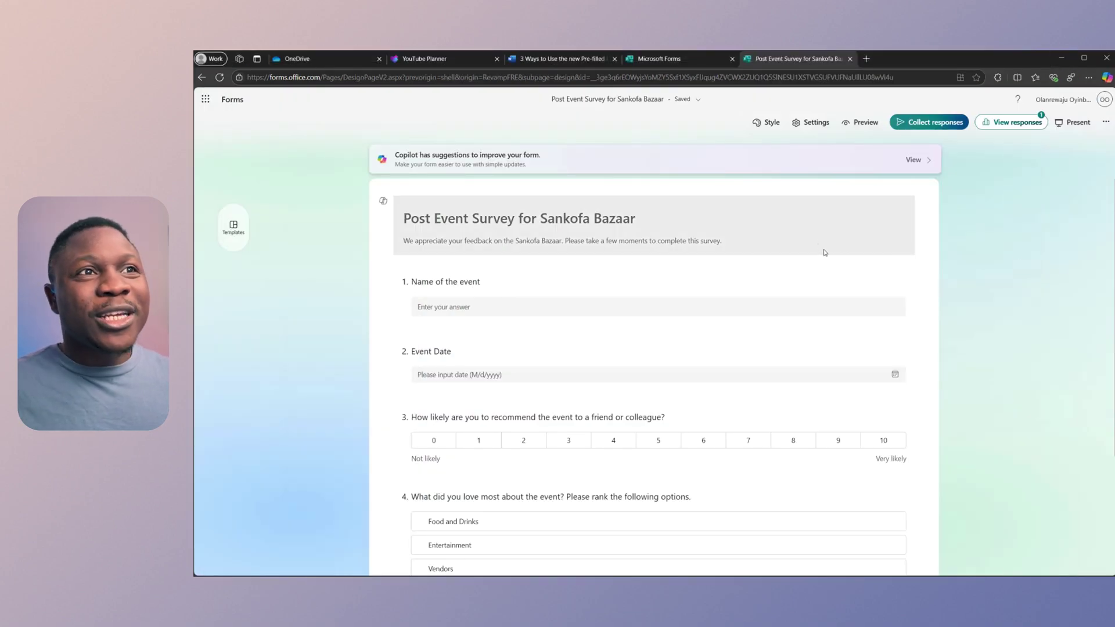
{"action": "left_click", "coordinate": [1016, 122]}
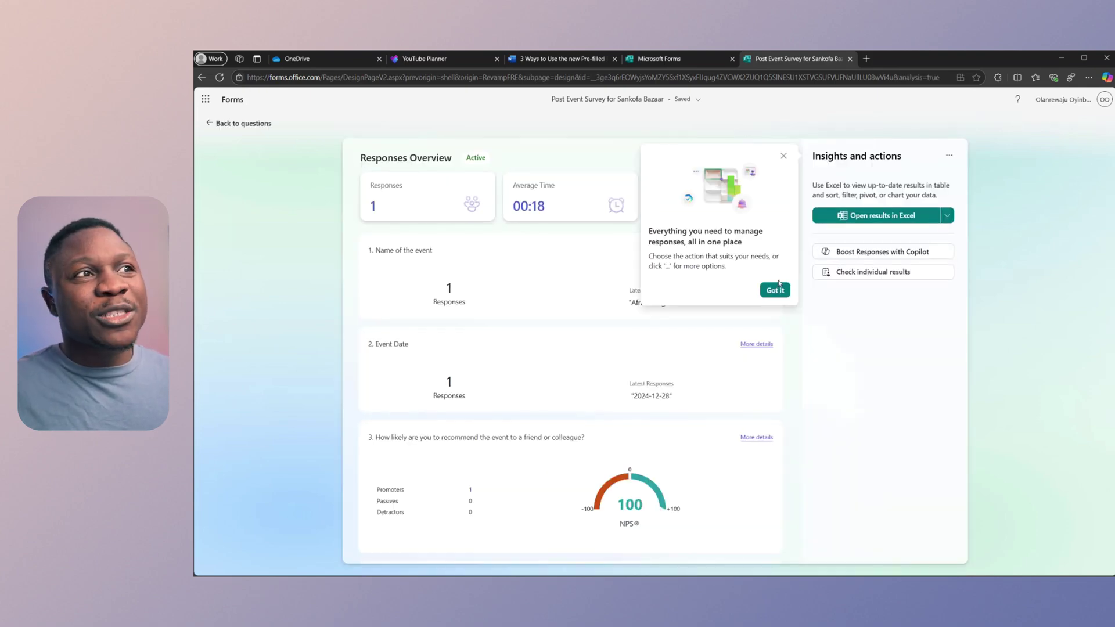
{"action": "left_click", "coordinate": [774, 290]}
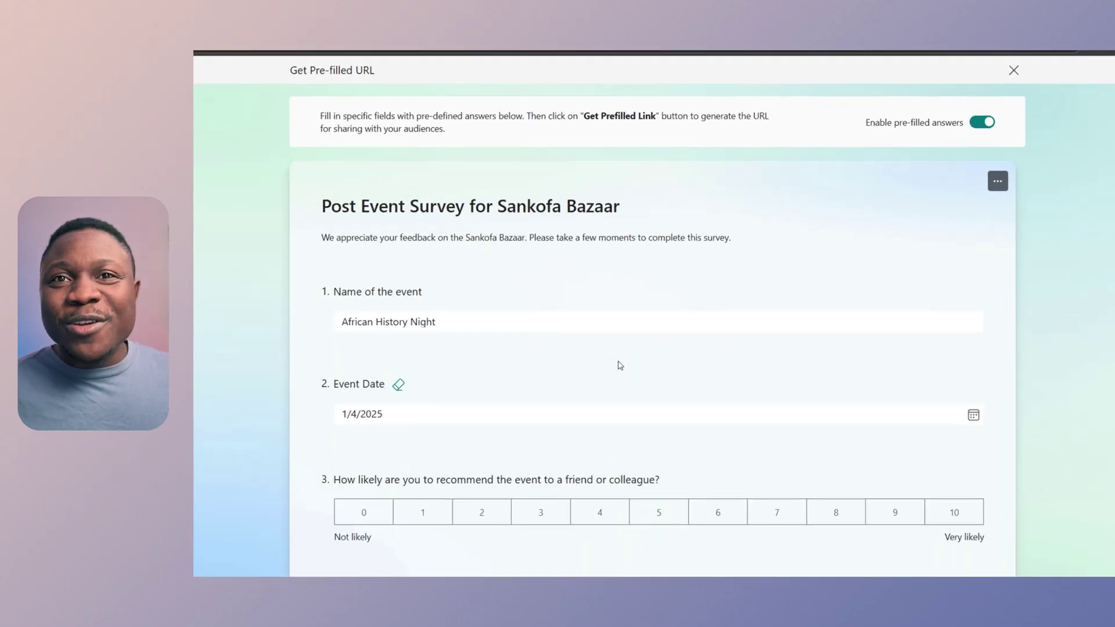
Step: Change the prefilled answers to 'African History Night' and 1/4/2025
{"action": "left_click", "coordinate": [418, 314]}
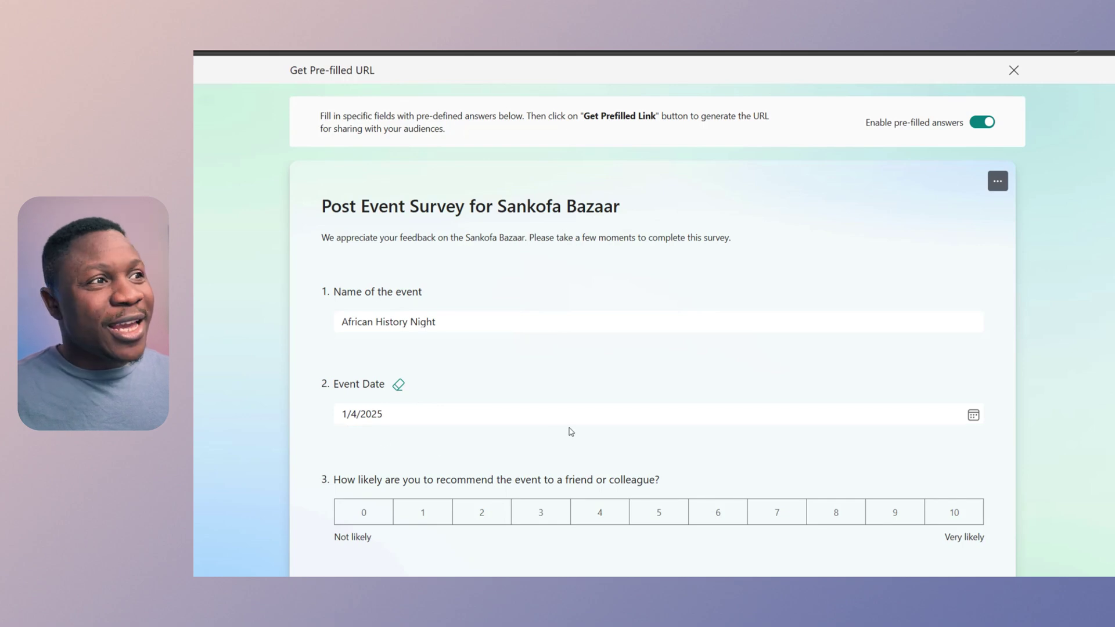
{"action": "scroll", "coordinate": [571, 432], "scroll_direction": "down", "scroll_amount": 3}
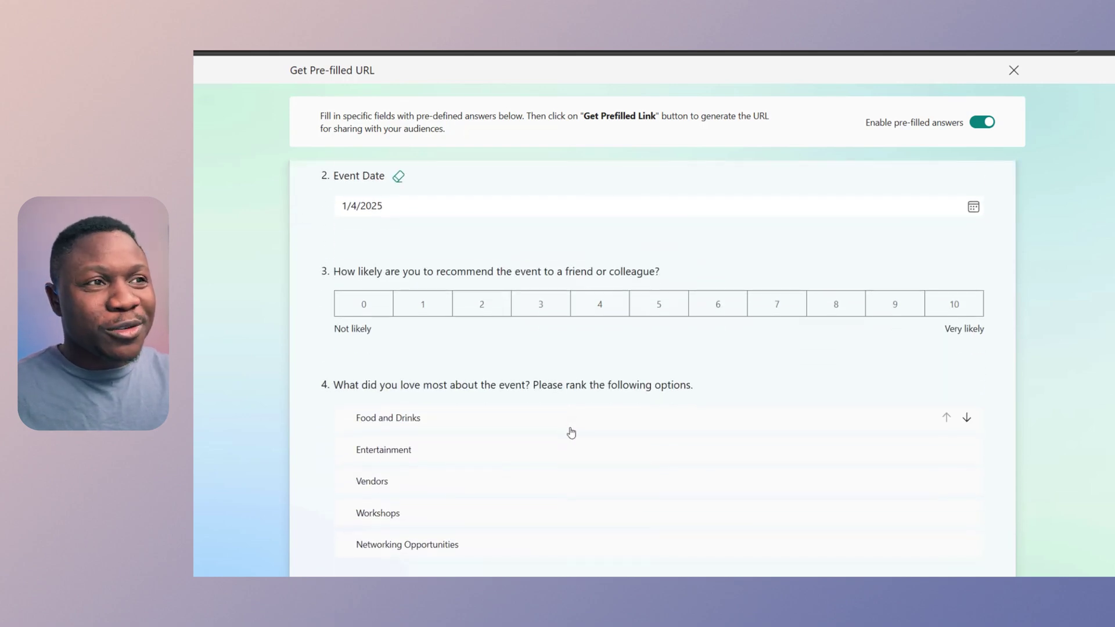
{"action": "scroll", "coordinate": [571, 433], "scroll_direction": "up", "scroll_amount": 3}
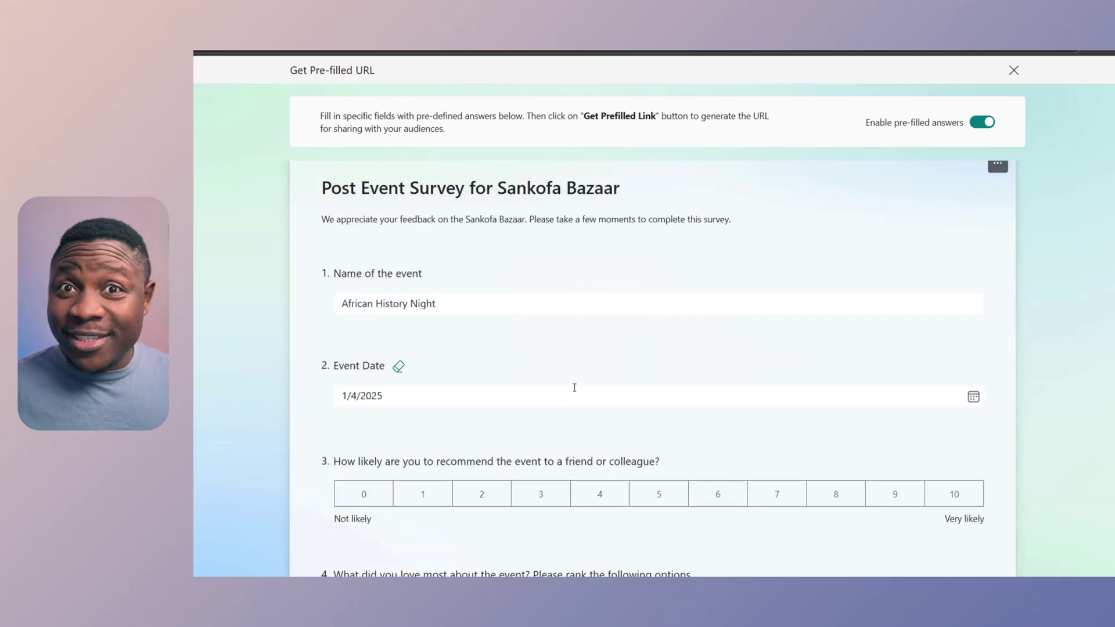
{"action": "scroll", "coordinate": [542, 428], "scroll_direction": "down", "scroll_amount": 3}
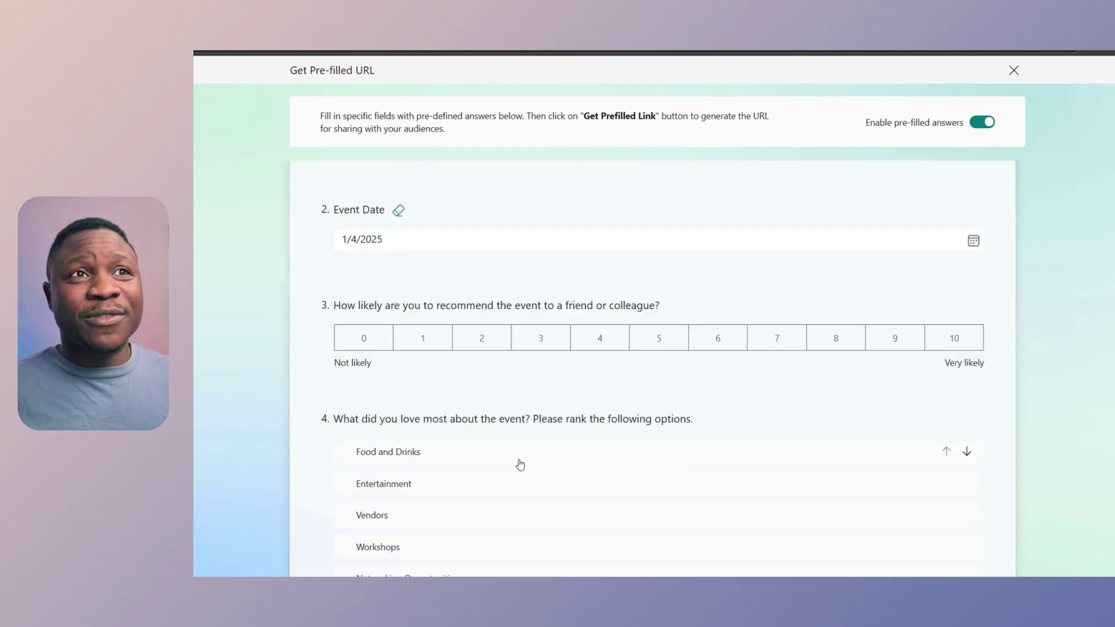
Step: Generate and copy the African History Night prefilled link
{"action": "left_click", "coordinate": [431, 566]}
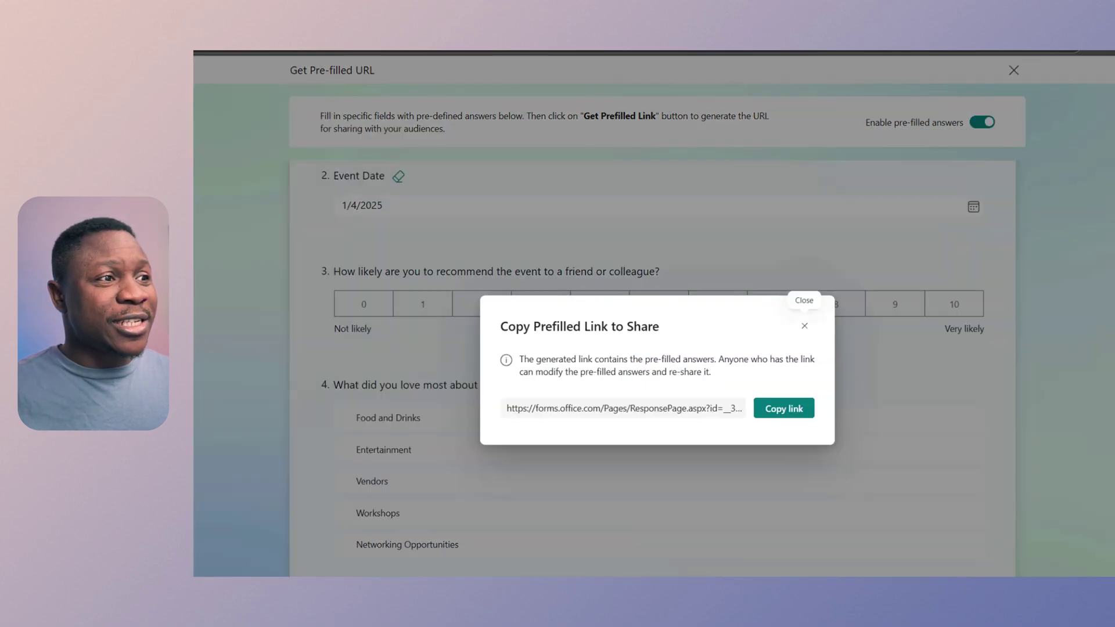
{"action": "left_click", "coordinate": [799, 403]}
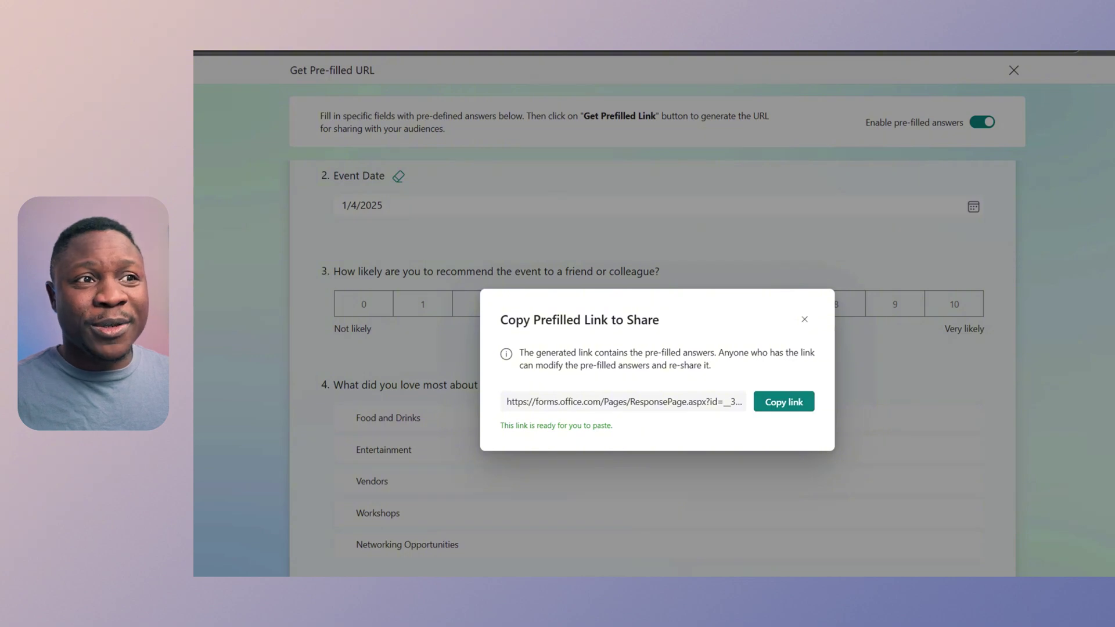
{"action": "key", "text": "alt+f"}
Step: Open the copied prefilled survey link in a new InPrivate window
{"action": "left_click", "coordinate": [1066, 103]}
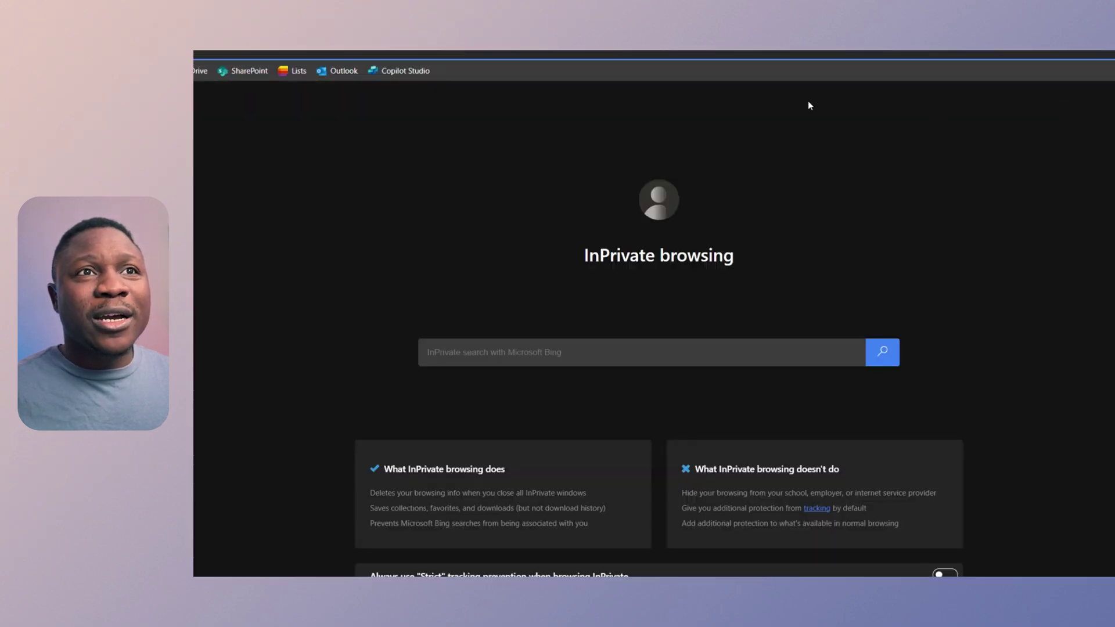
{"action": "key", "text": "ctrl+v"}
{"action": "key", "text": "Return"}
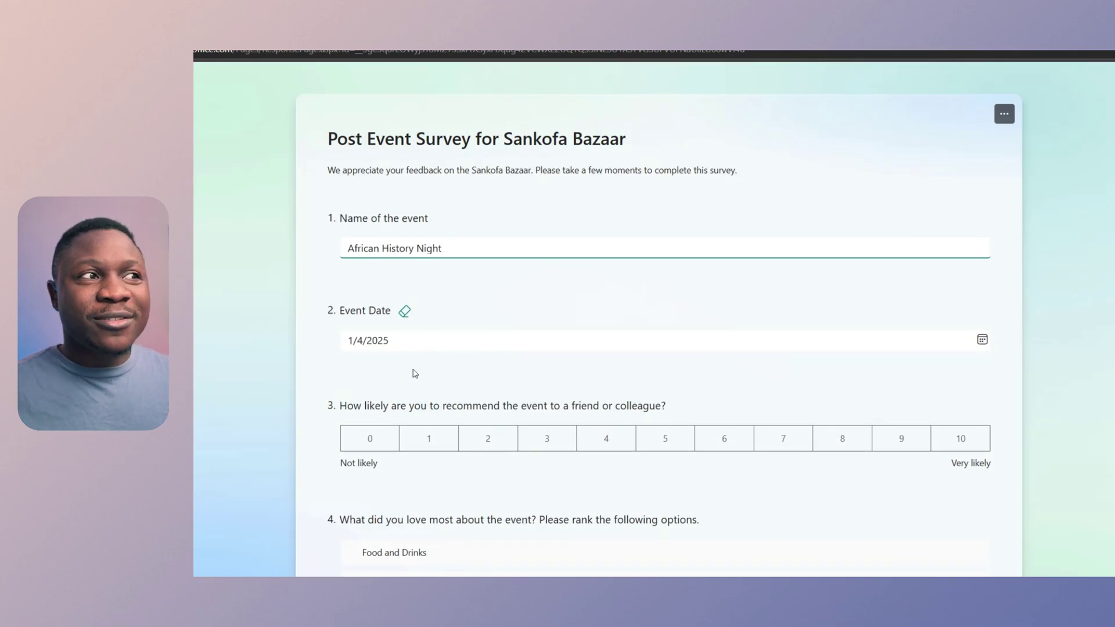
{"action": "scroll", "coordinate": [416, 373], "scroll_direction": "down", "scroll_amount": 4}
Step: Rate the event 10, rank Workshops first, Entertainment second and Vendors last, and submit
{"action": "left_click", "coordinate": [953, 198]}
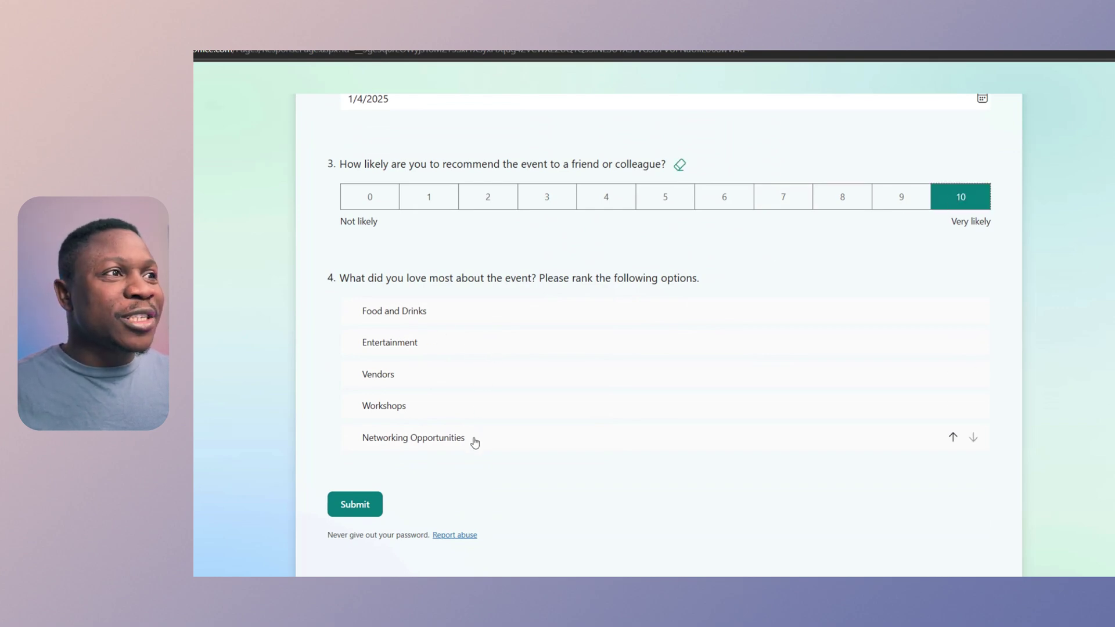
{"action": "left_click_drag", "start_coordinate": [474, 412], "coordinate": [485, 306]}
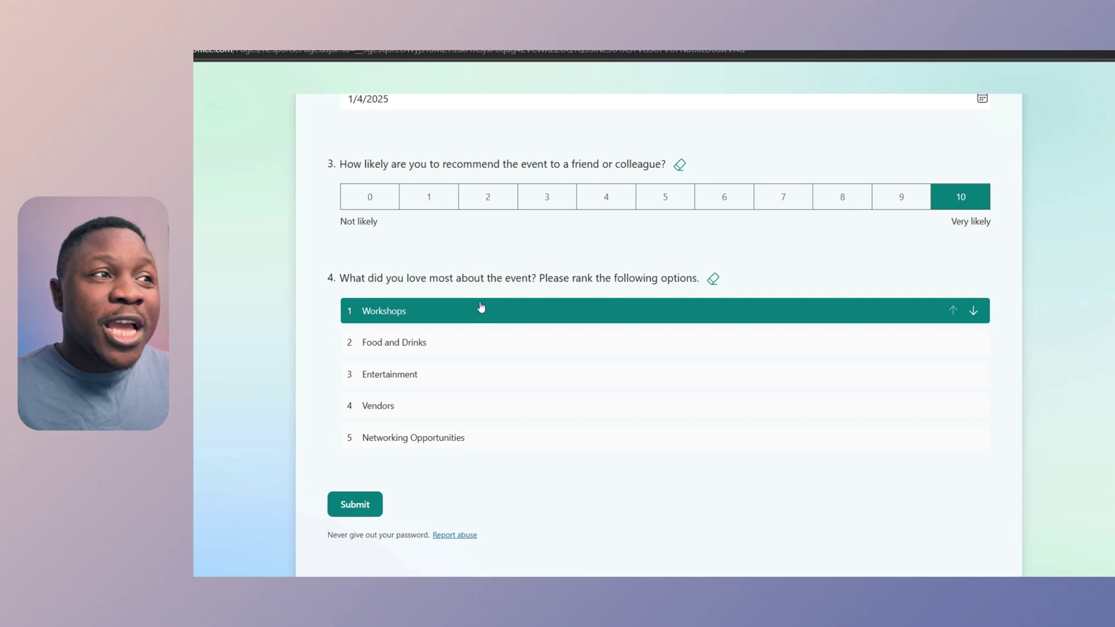
{"action": "left_click_drag", "start_coordinate": [459, 378], "coordinate": [458, 342]}
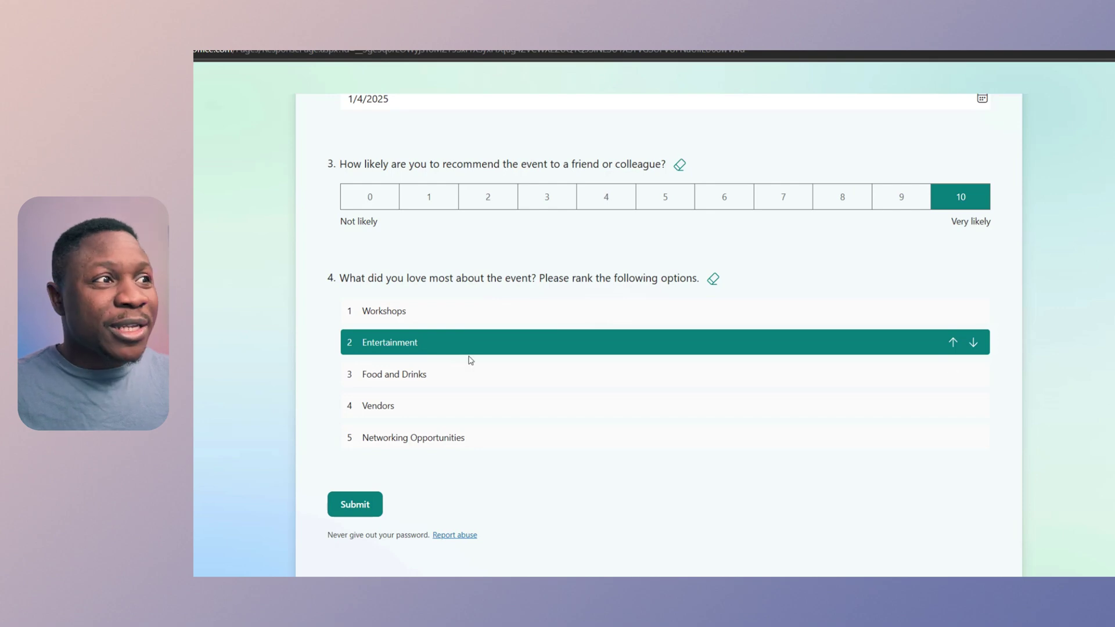
{"action": "left_click_drag", "start_coordinate": [419, 409], "coordinate": [424, 444]}
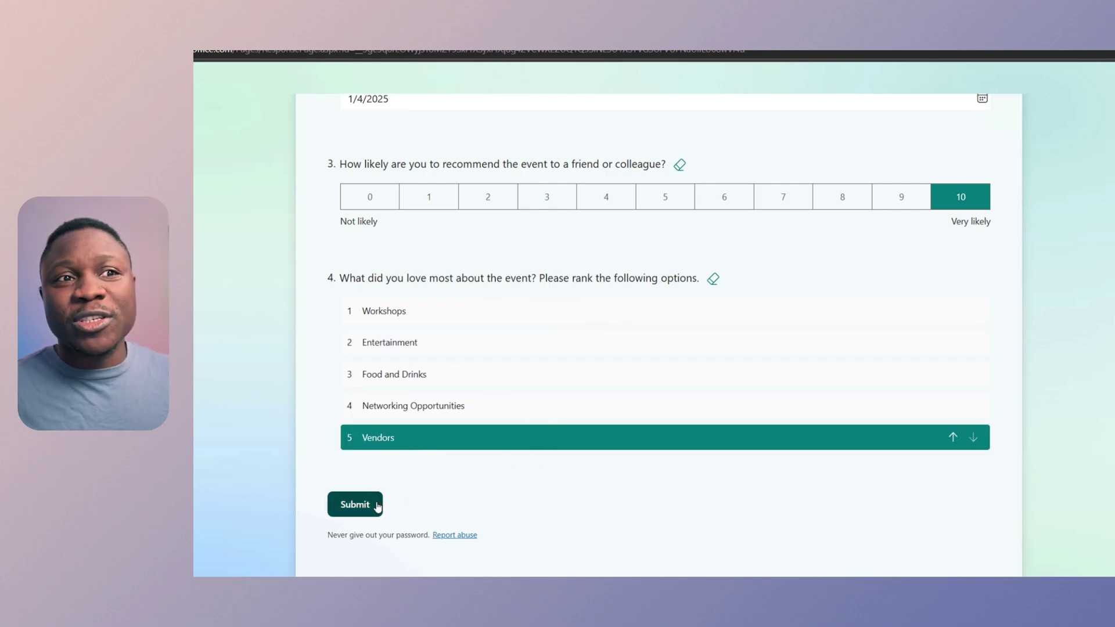
{"action": "left_click", "coordinate": [355, 504]}
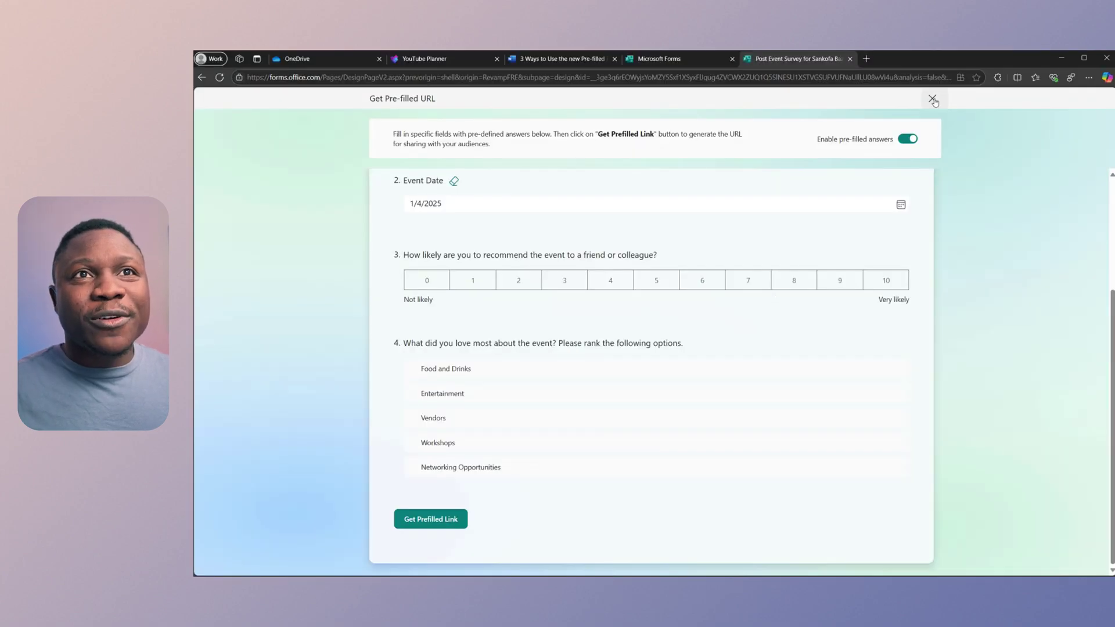
Step: Close the Pre-filled URL panel, view the 2 responses and open the results in Excel
{"action": "left_click", "coordinate": [933, 99]}
{"action": "left_click", "coordinate": [980, 125]}
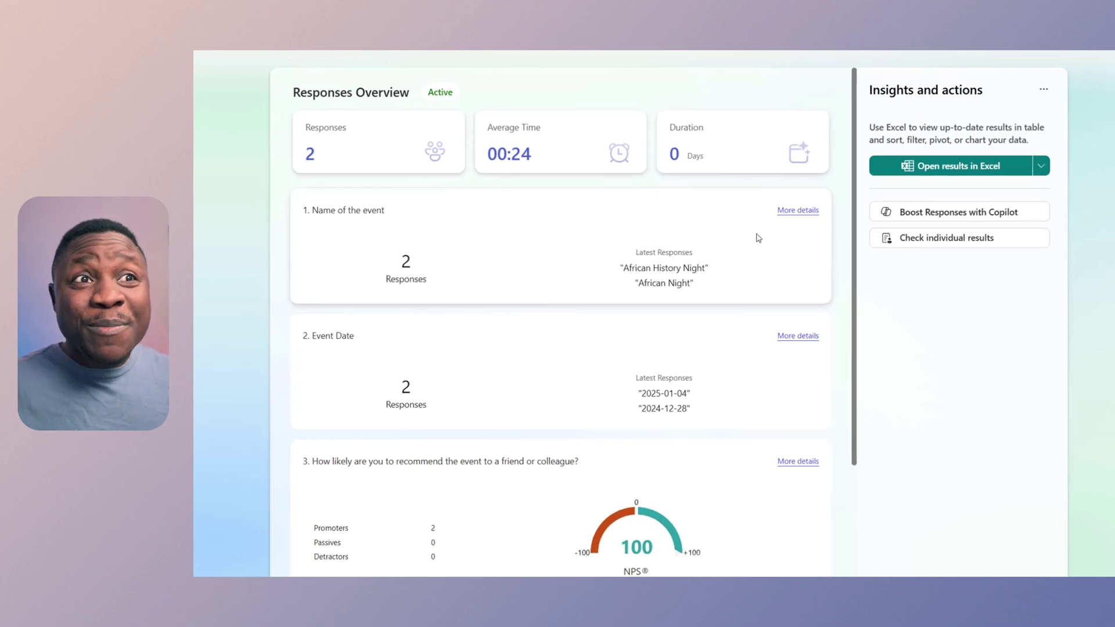
{"action": "left_click", "coordinate": [965, 167]}
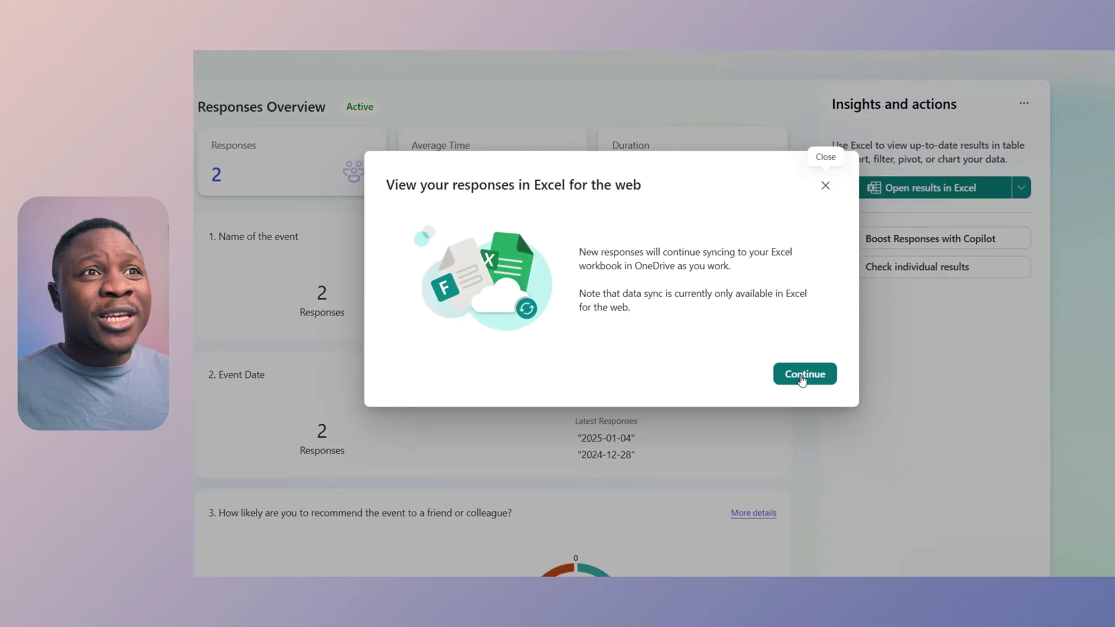
Step: Open the survey results workbook in its own Excel for the web tab, then return to Forms
{"action": "left_click", "coordinate": [805, 375]}
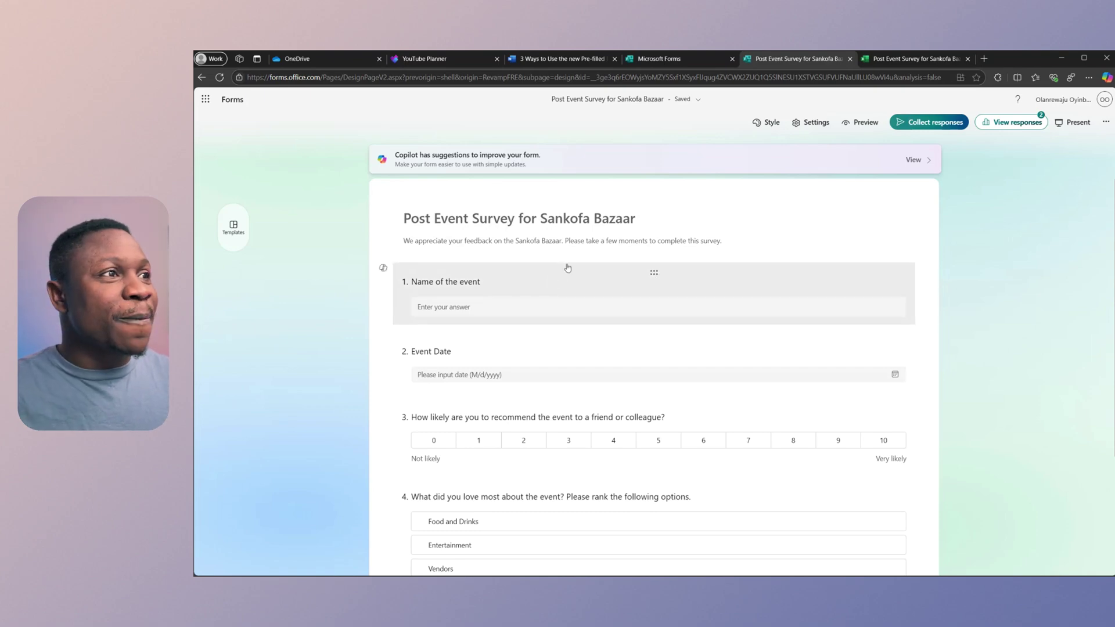
Step: Add a required Choice question titled Role with Volunteer and Participant options, each branching to its own section
{"action": "left_click", "coordinate": [580, 242]}
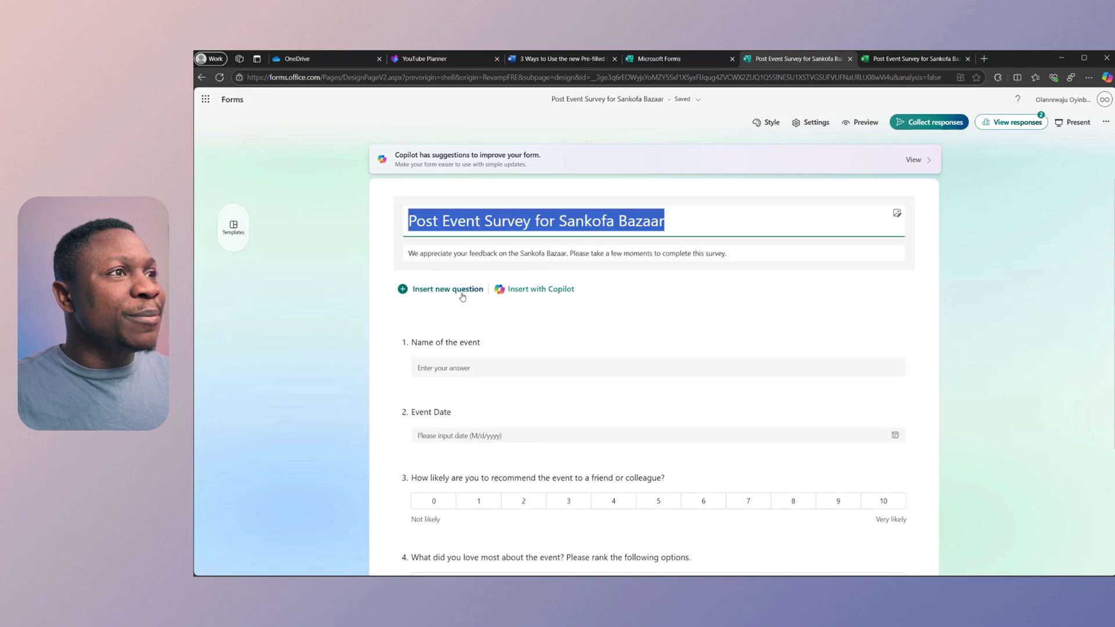
{"action": "left_click", "coordinate": [450, 291]}
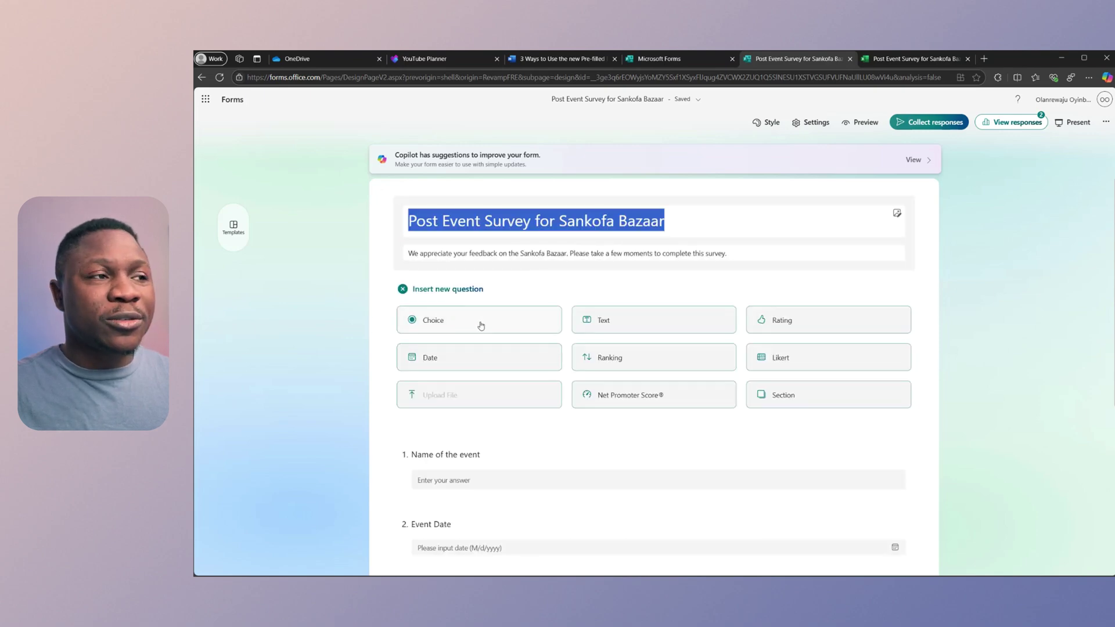
{"action": "left_click", "coordinate": [480, 324]}
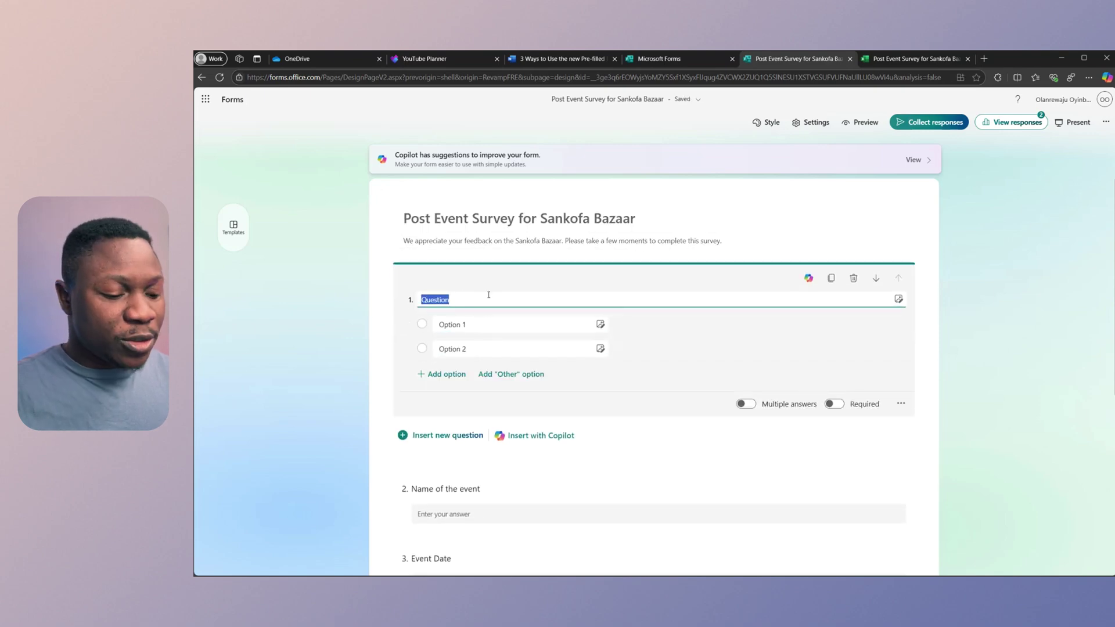
{"action": "type", "text": "Role"}
{"action": "left_click", "coordinate": [488, 320]}
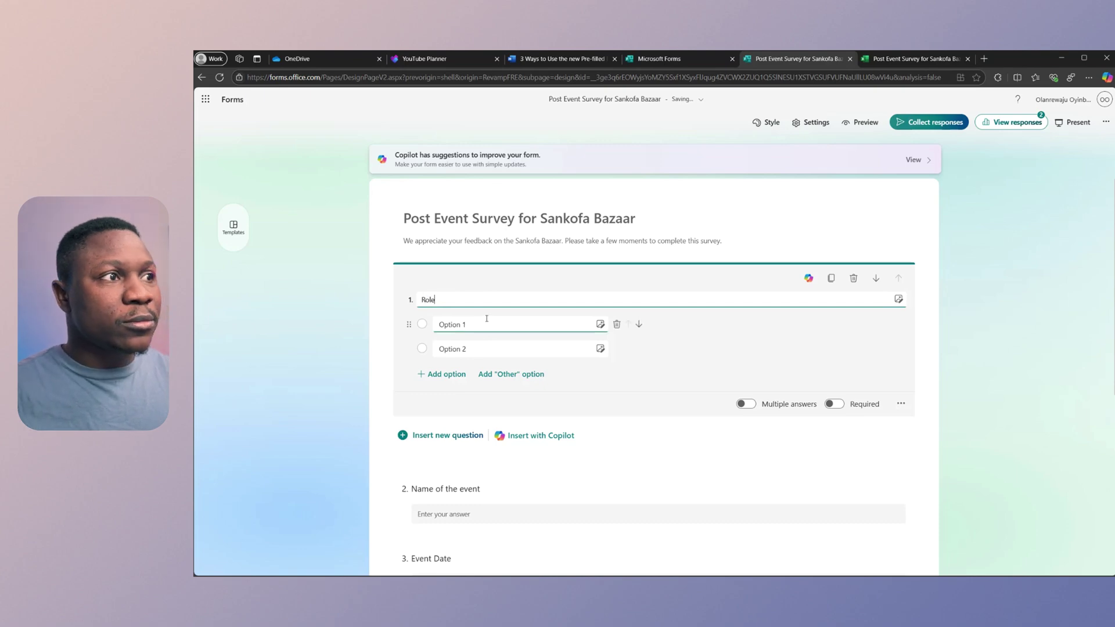
{"action": "type", "text": "Volunteer"}
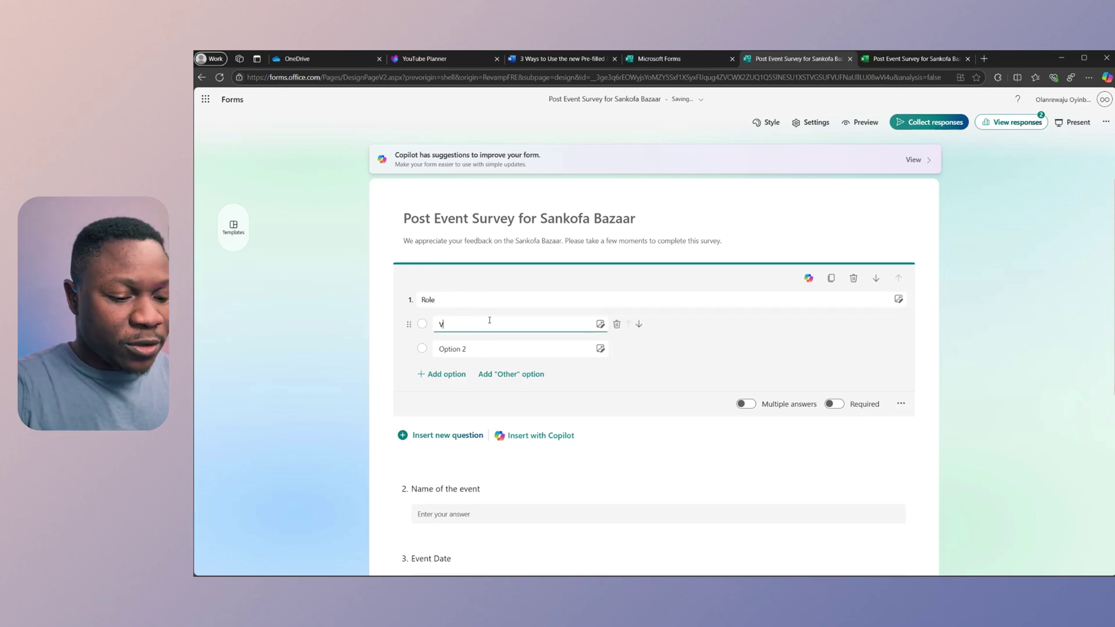
{"action": "left_click", "coordinate": [482, 349]}
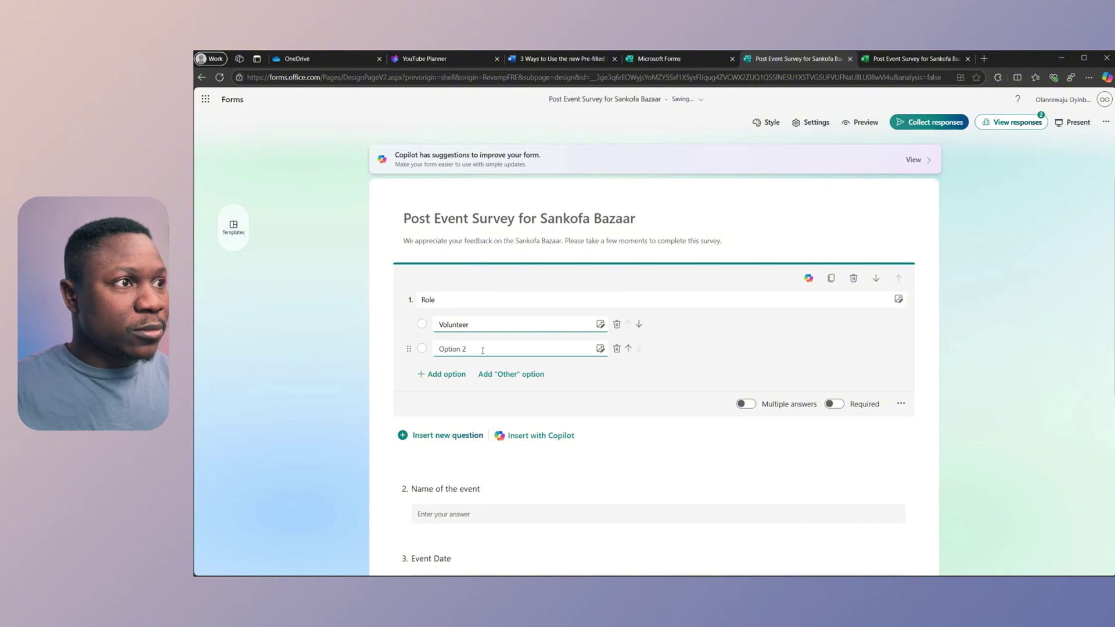
{"action": "type", "text": "Participant"}
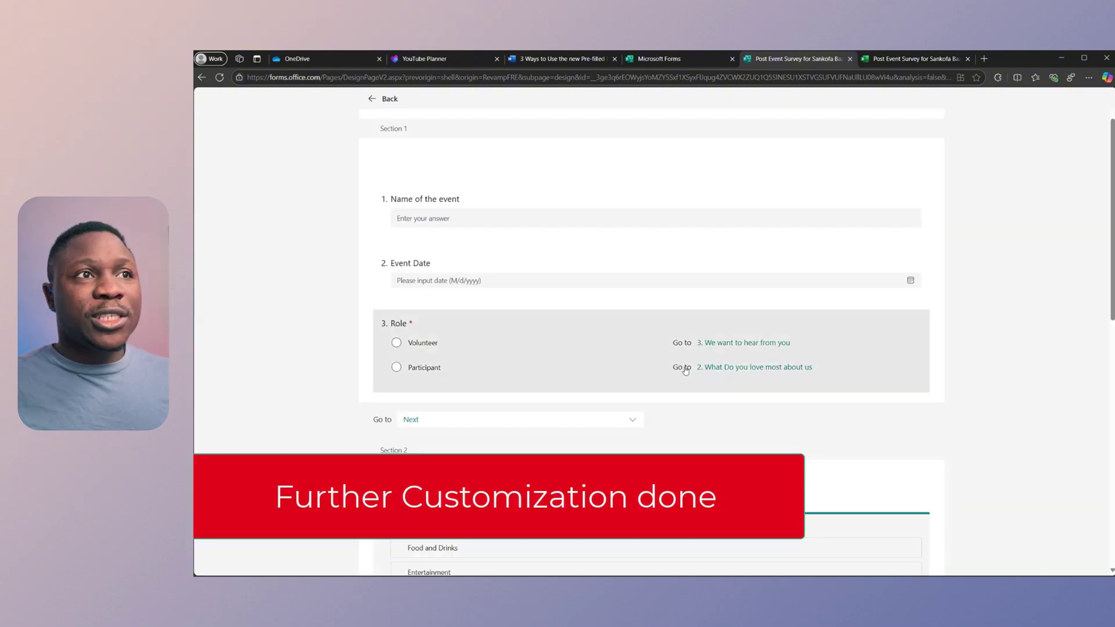
{"action": "left_click", "coordinate": [380, 100]}
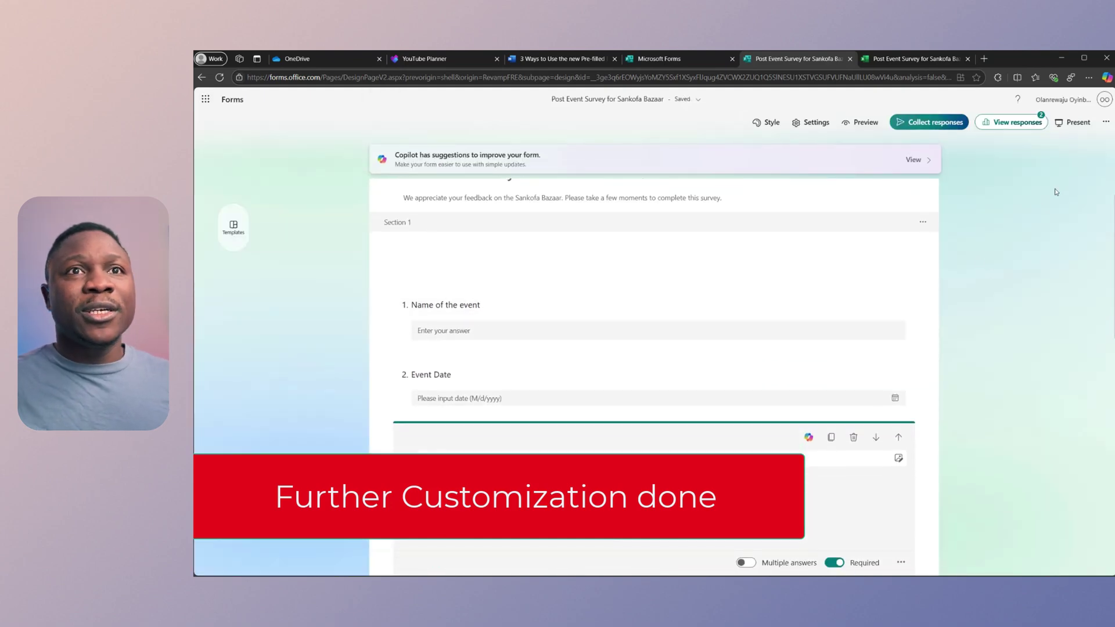
Step: Build a pre-filled URL with event name African Night, date 12/28/2024 and role Volunteer
{"action": "left_click", "coordinate": [1105, 122]}
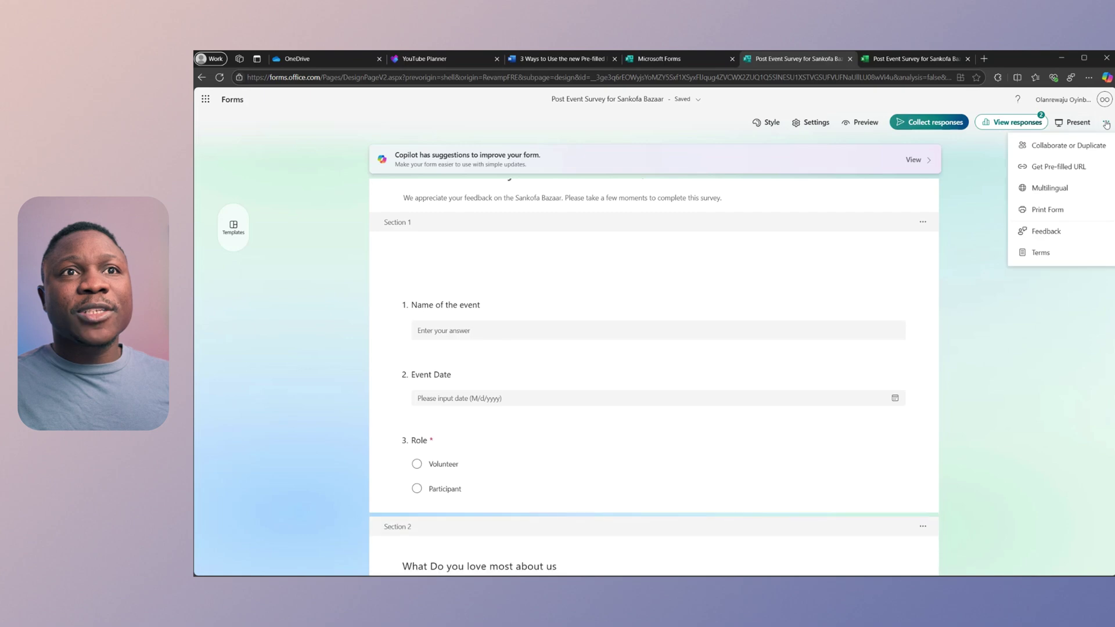
{"action": "left_click", "coordinate": [1057, 167]}
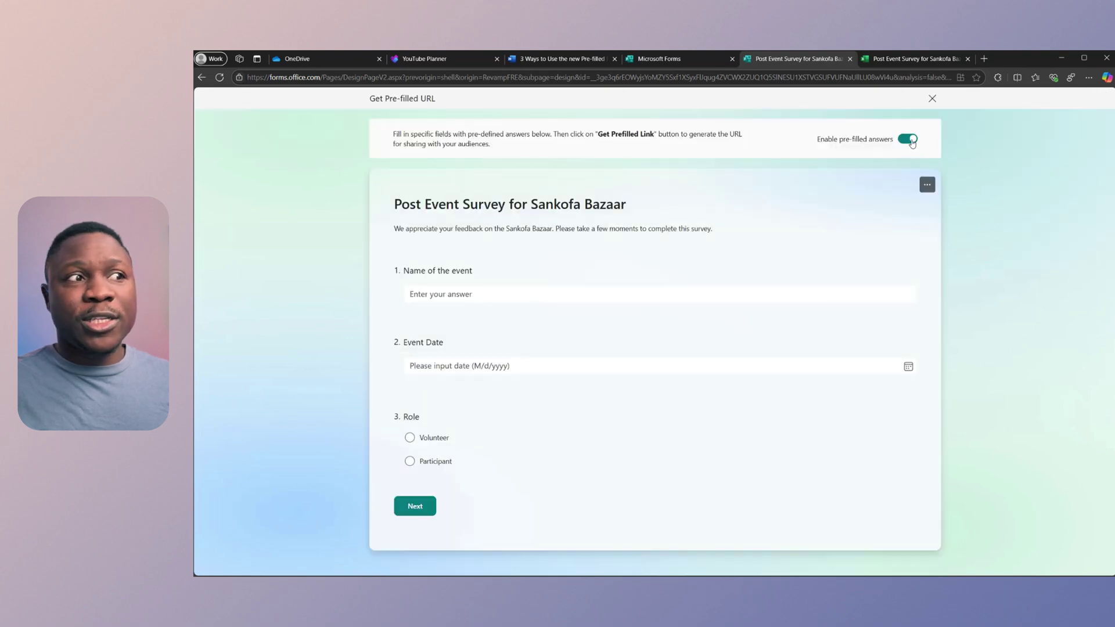
{"action": "left_click", "coordinate": [577, 293]}
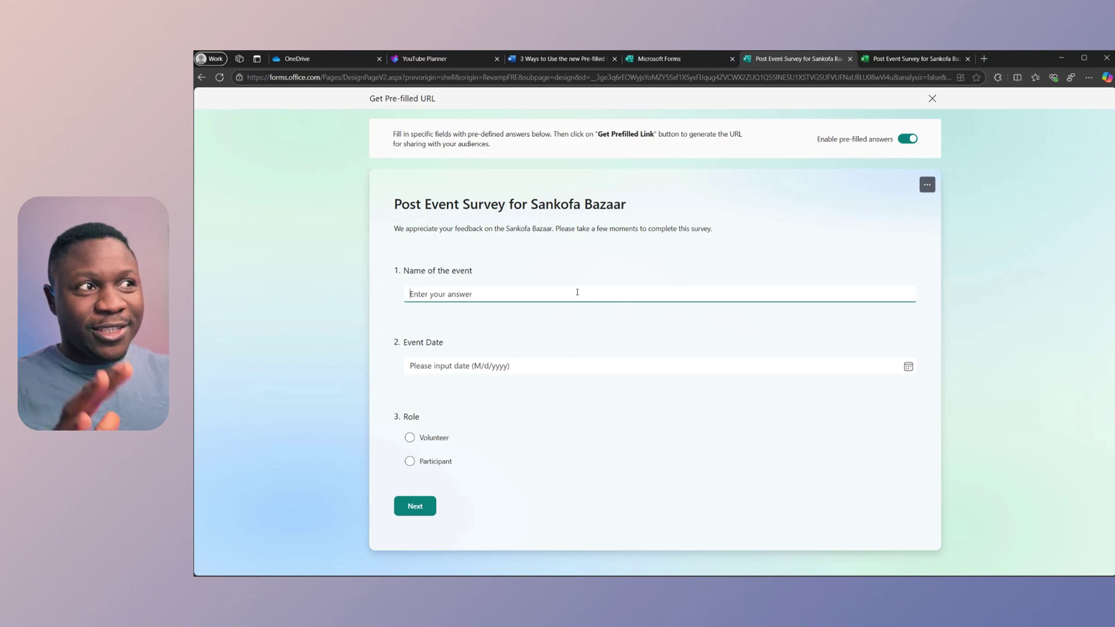
{"action": "type", "text": "A"}
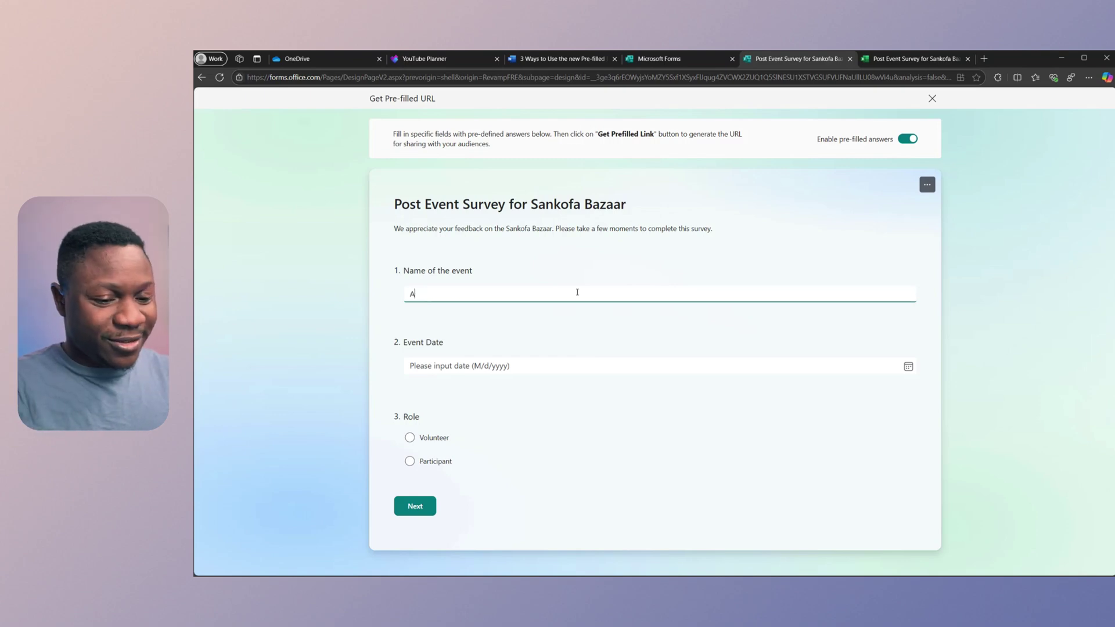
{"action": "type", "text": "frican Night"}
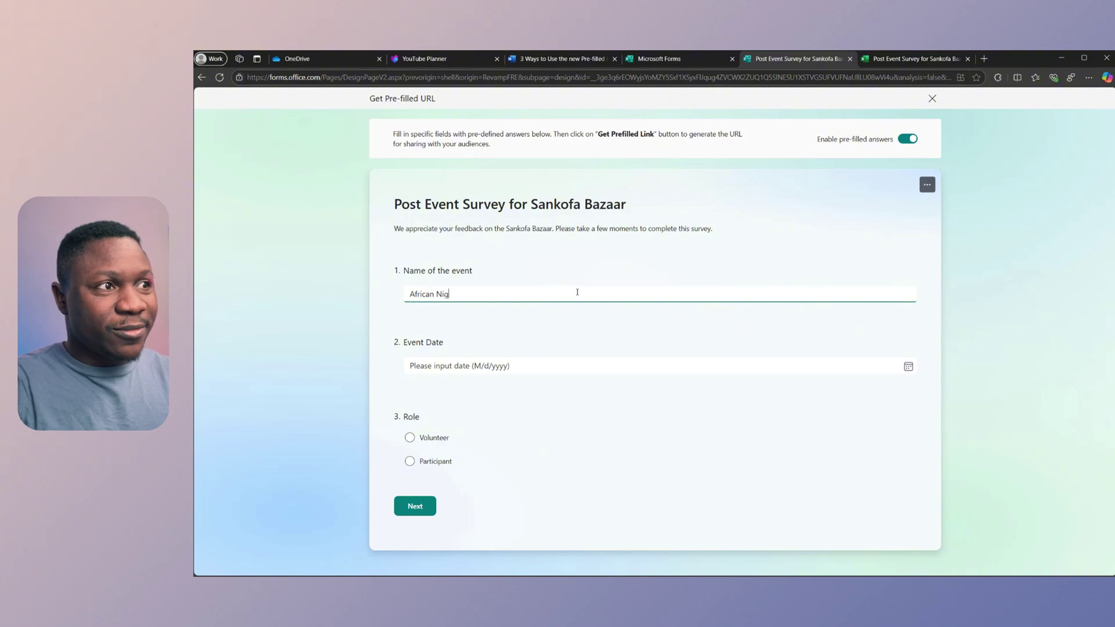
{"action": "left_click", "coordinate": [558, 364]}
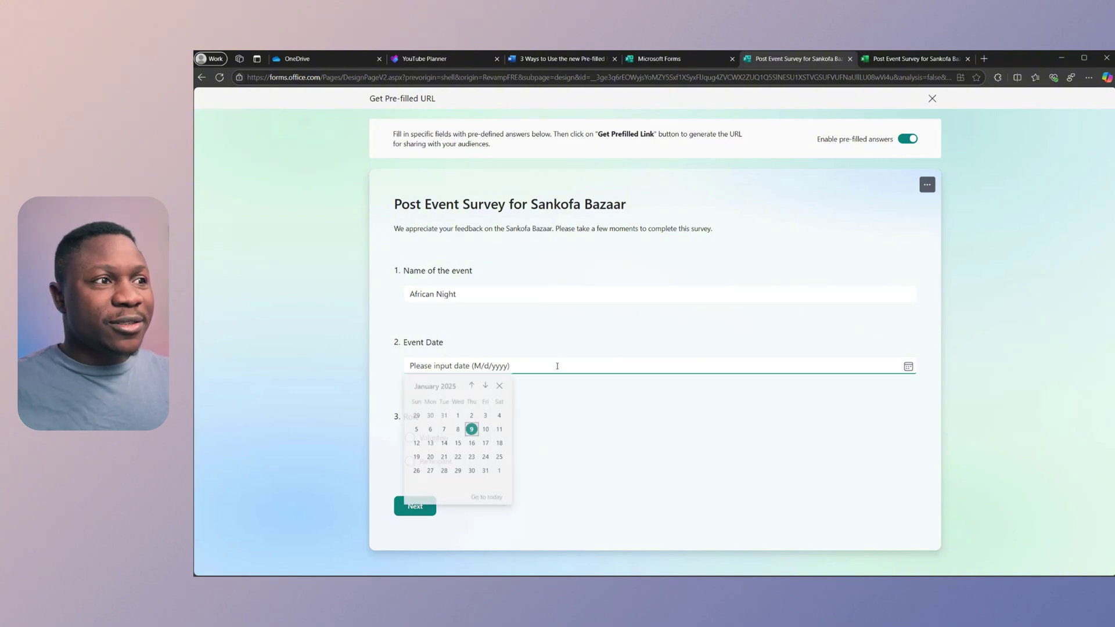
{"action": "left_click", "coordinate": [473, 386]}
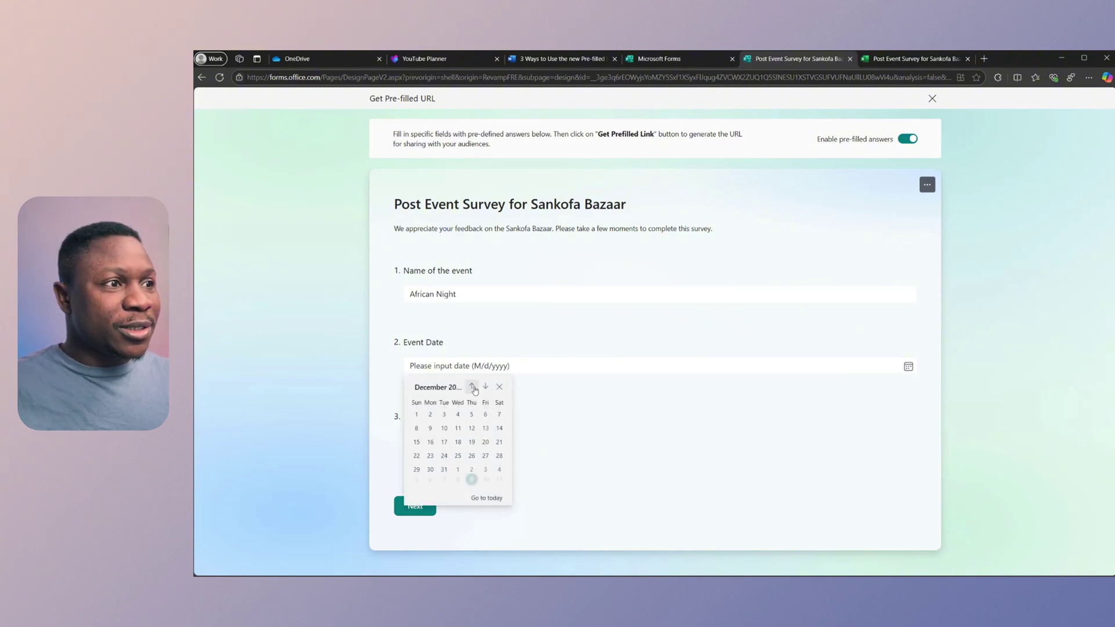
{"action": "left_click", "coordinate": [499, 457]}
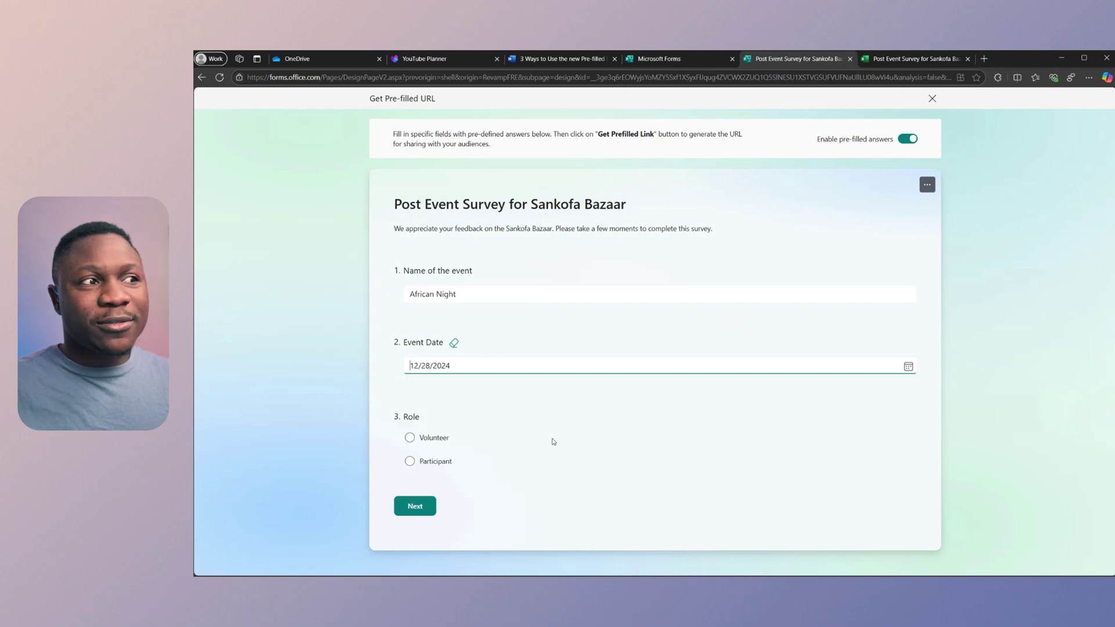
{"action": "left_click", "coordinate": [437, 441]}
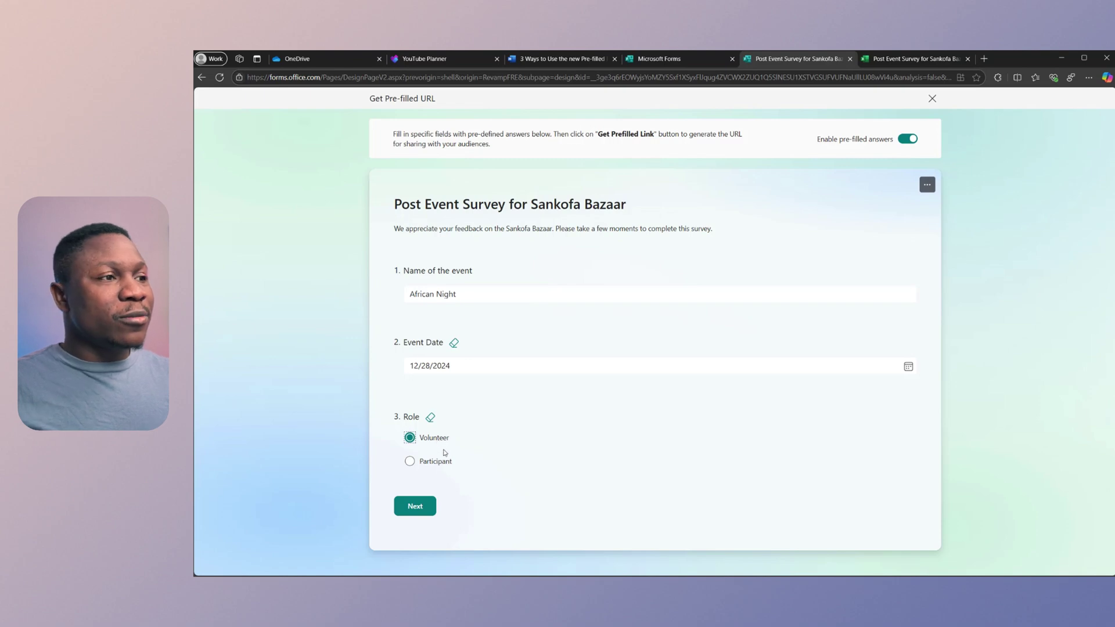
{"action": "left_click", "coordinate": [424, 508]}
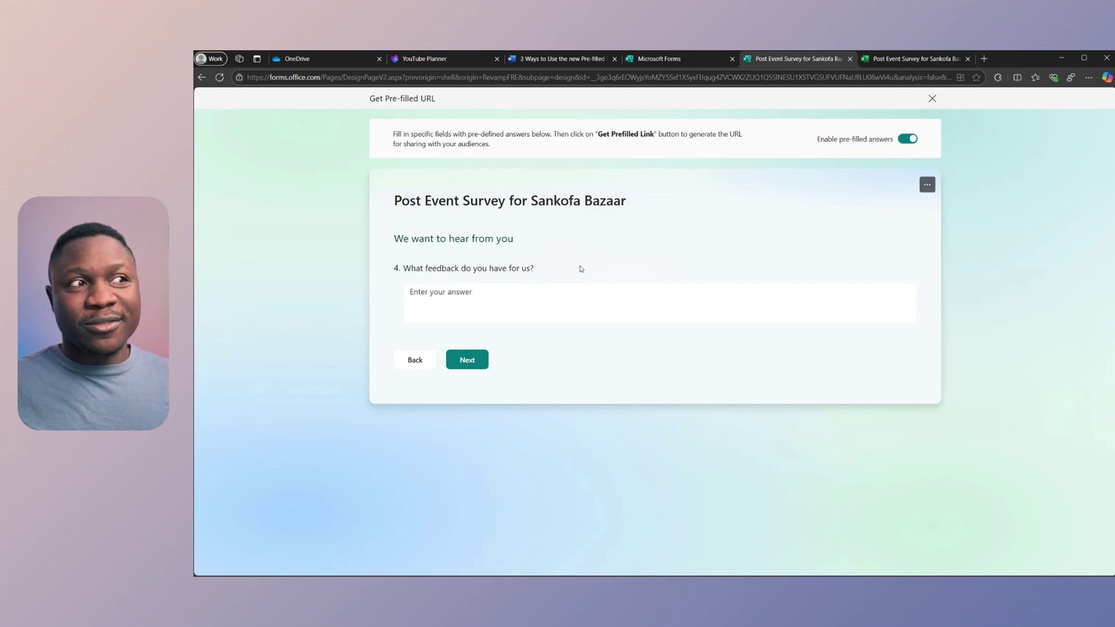
Step: Generate and copy the Volunteer prefilled link, close its dialog, and open Edge's options menu
{"action": "left_click", "coordinate": [473, 359]}
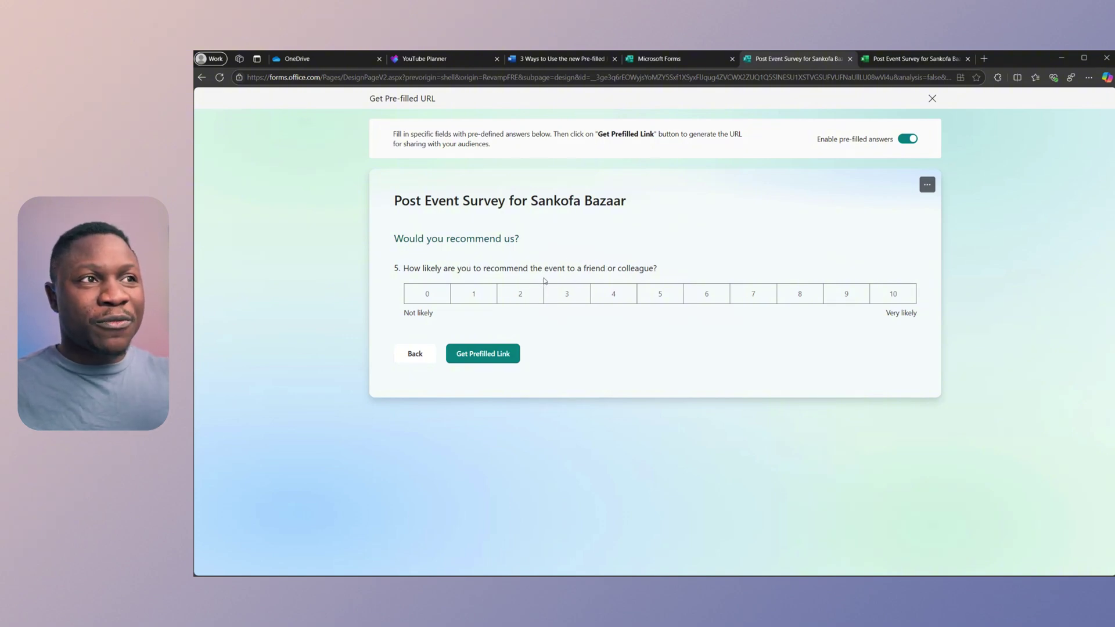
{"action": "left_click", "coordinate": [494, 356]}
{"action": "left_click", "coordinate": [751, 361]}
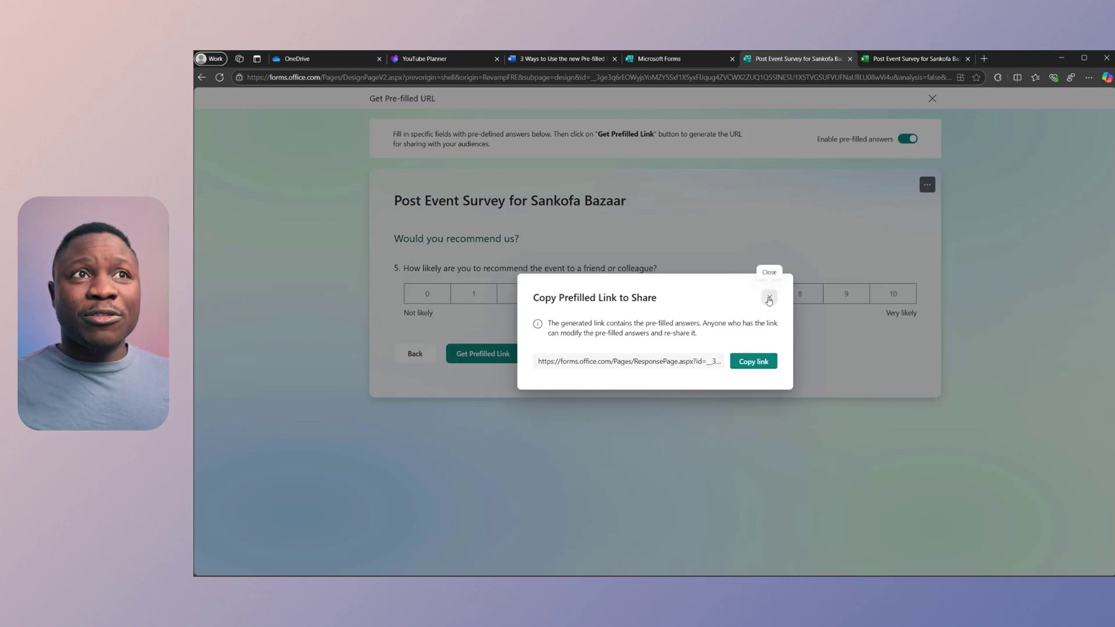
{"action": "left_click", "coordinate": [769, 299]}
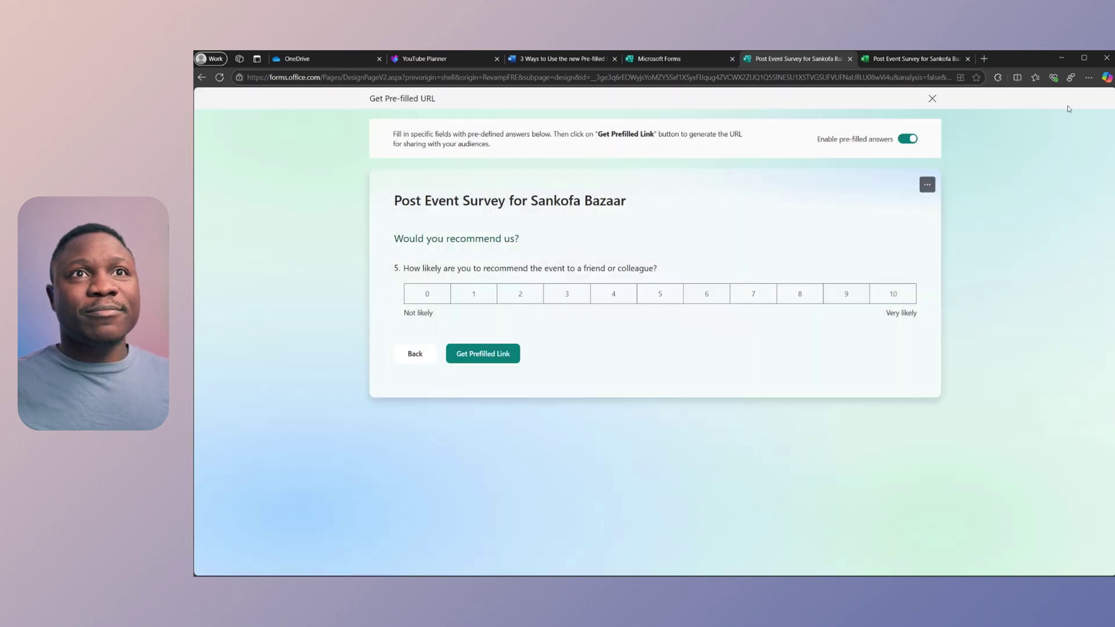
{"action": "left_click", "coordinate": [1088, 77]}
Step: Load the copied prefilled link in a new InPrivate window
{"action": "left_click", "coordinate": [979, 126]}
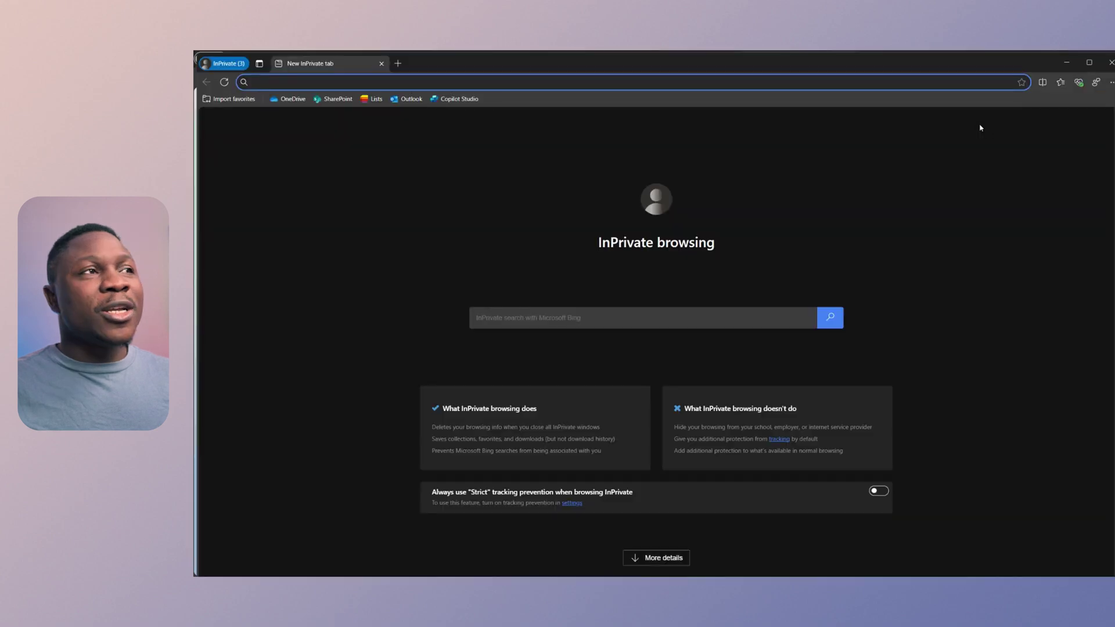
{"action": "key", "text": "ctrl+v"}
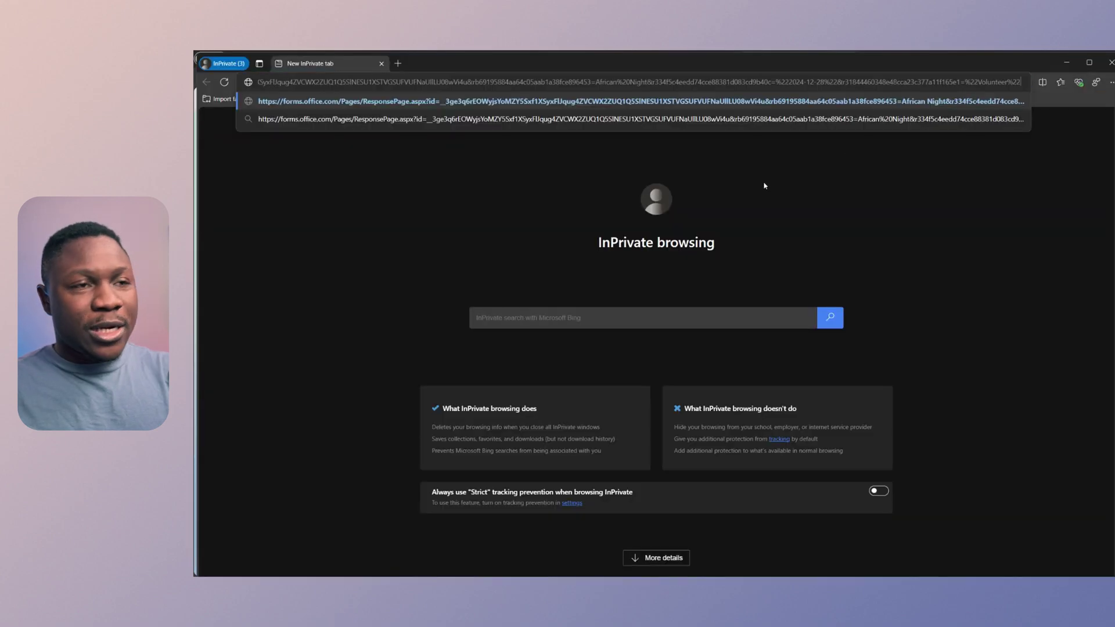
{"action": "key", "text": "Return"}
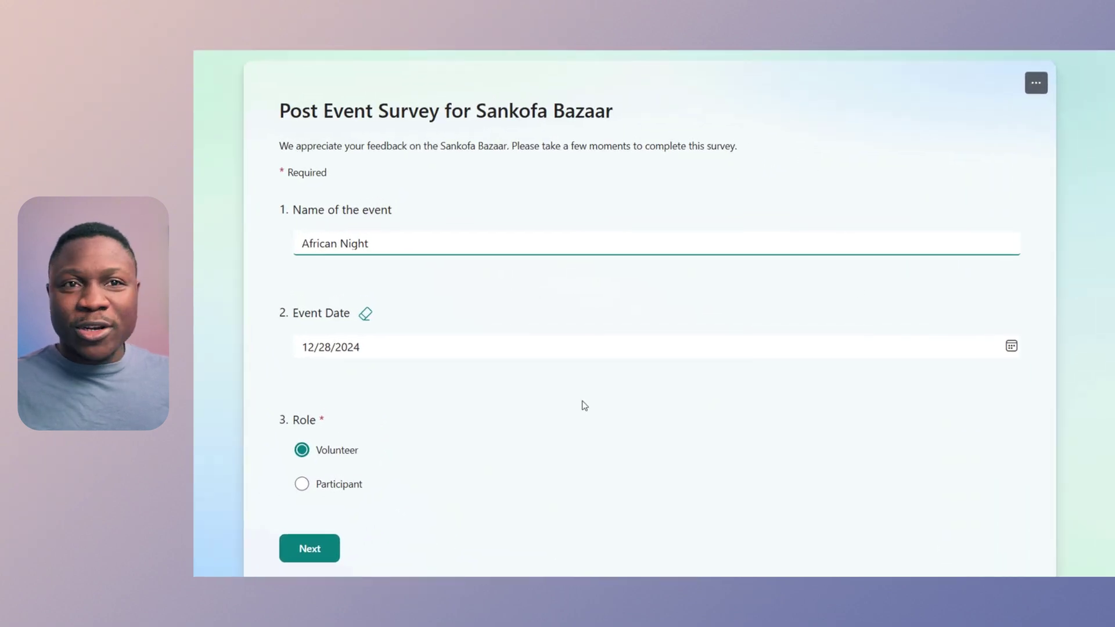
{"action": "scroll", "coordinate": [599, 430], "scroll_direction": "down", "scroll_amount": 1}
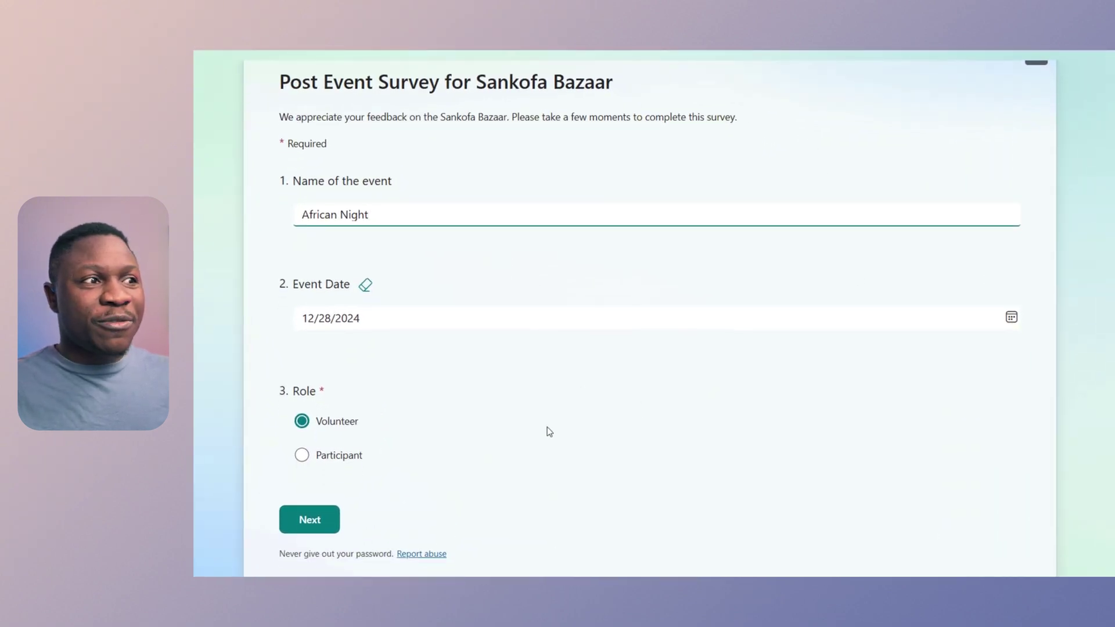
Step: Answer feedback 'It was a great privilege for me to be part of the heritage', rate 9, and submit
{"action": "left_click", "coordinate": [322, 522]}
{"action": "left_click", "coordinate": [425, 237]}
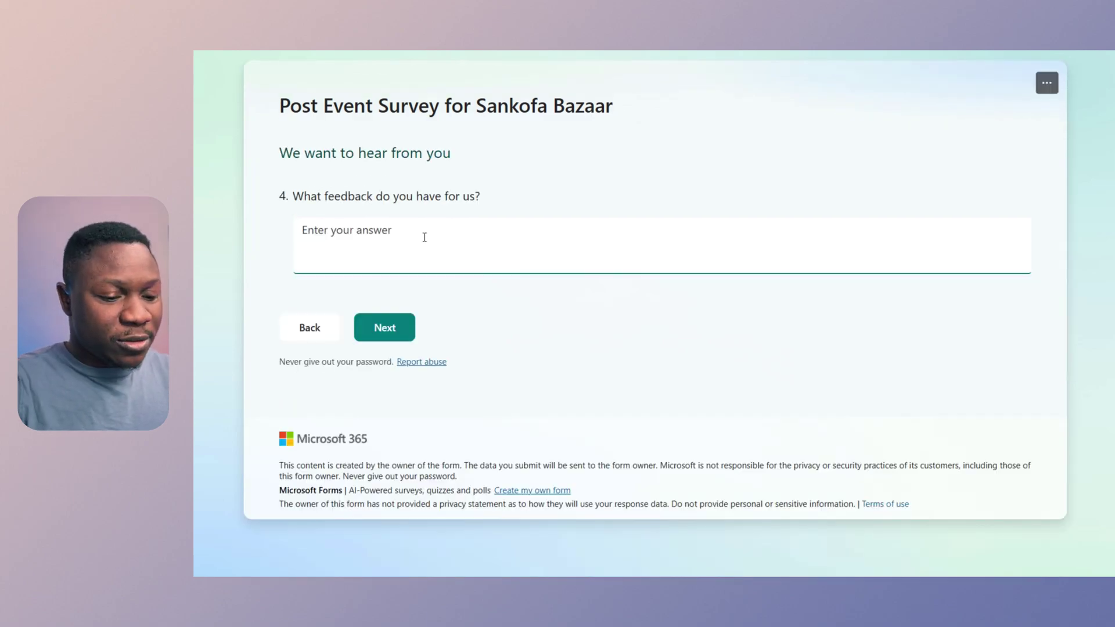
{"action": "type", "text": "It was"}
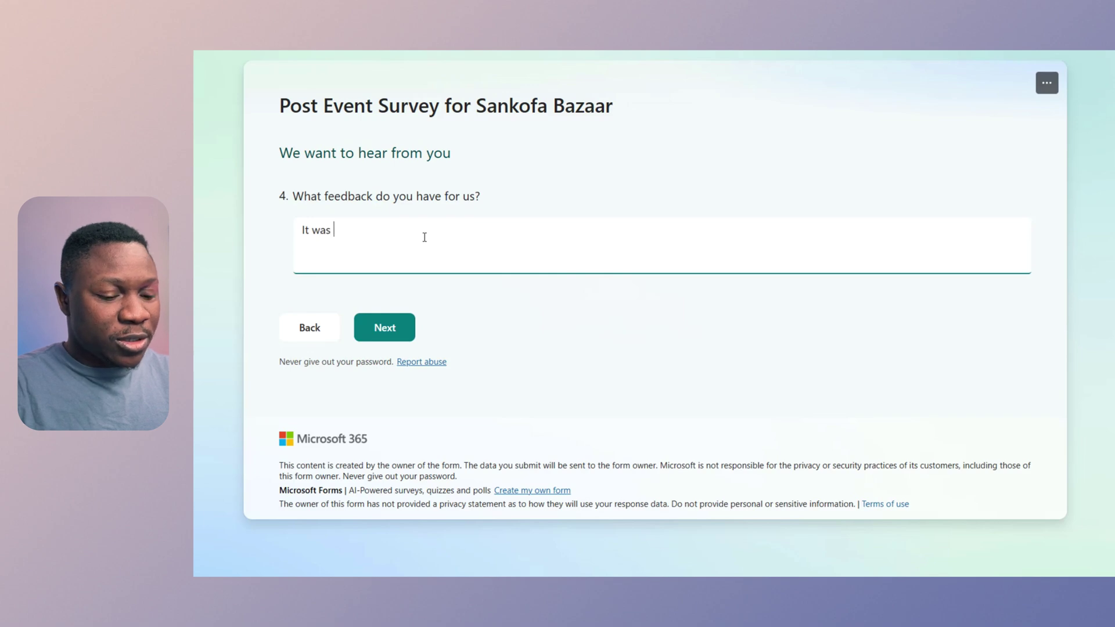
{"action": "type", "text": " a great "}
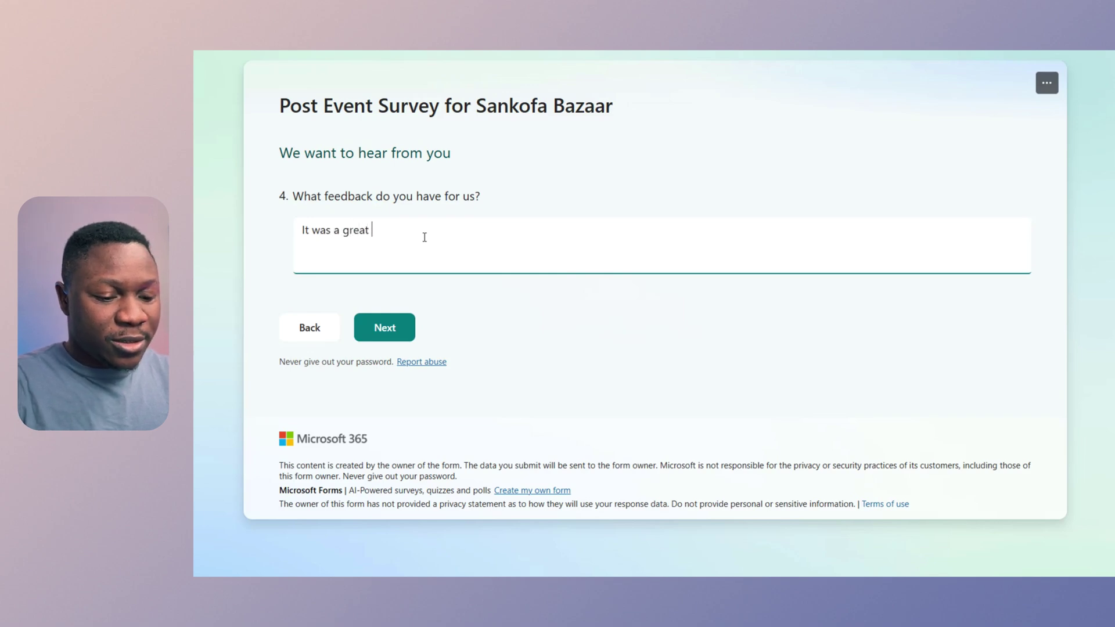
{"action": "type", "text": "privilege for "}
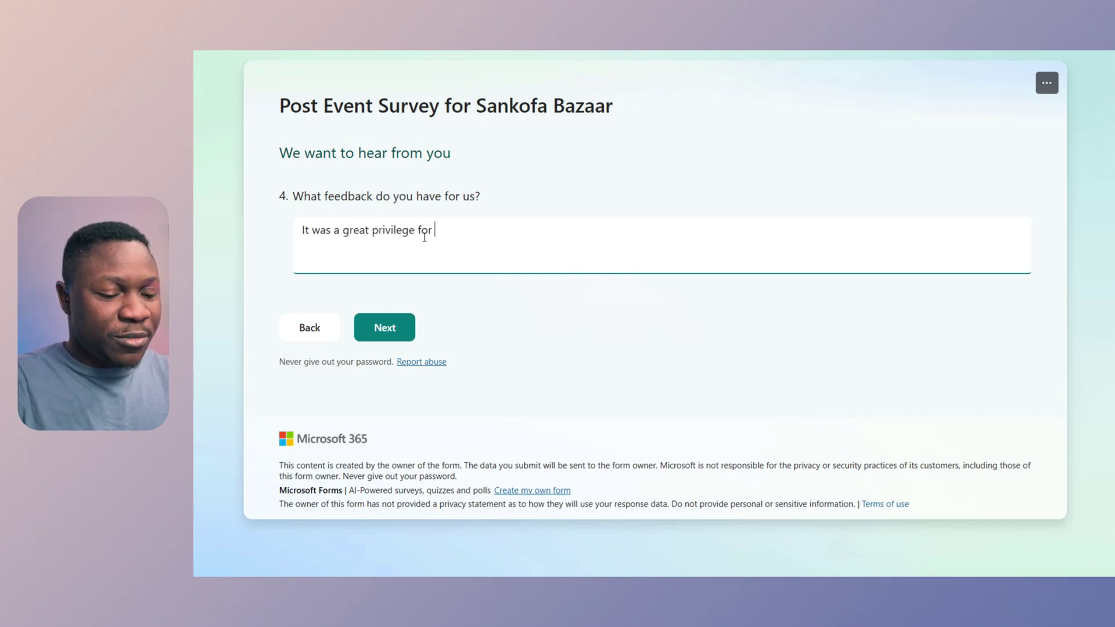
{"action": "type", "text": "me to be pa"}
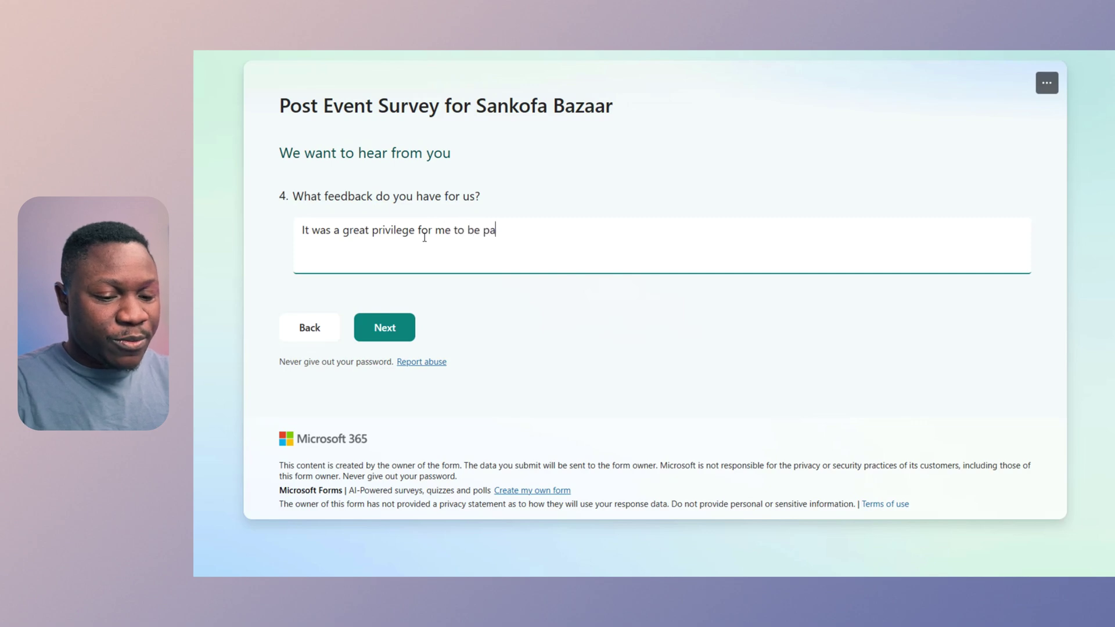
{"action": "type", "text": "rt of the heri"}
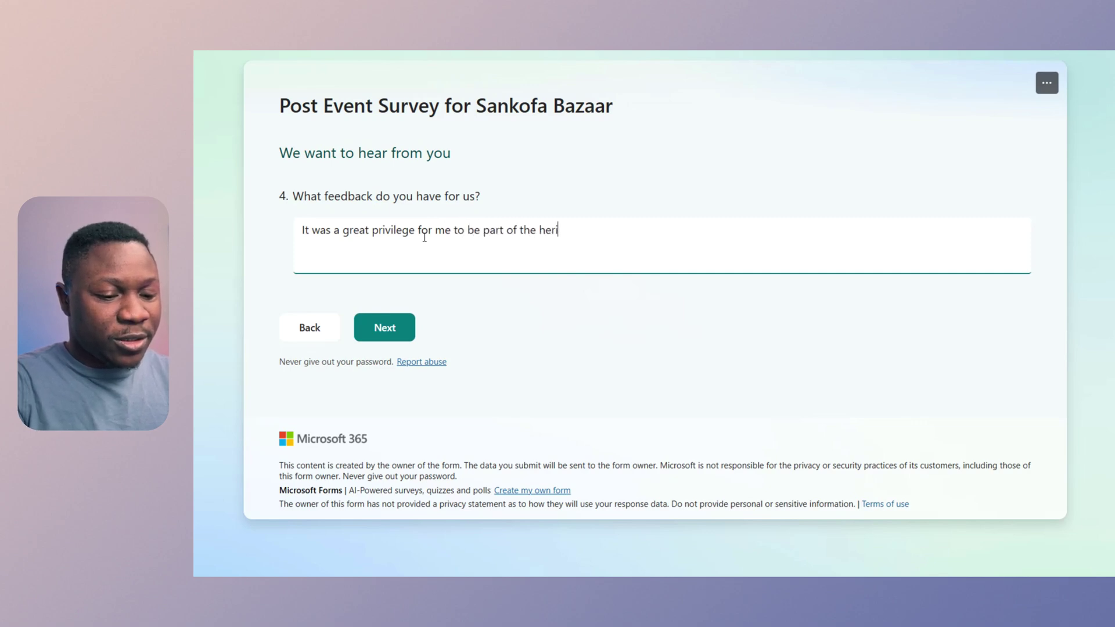
{"action": "type", "text": "tage"}
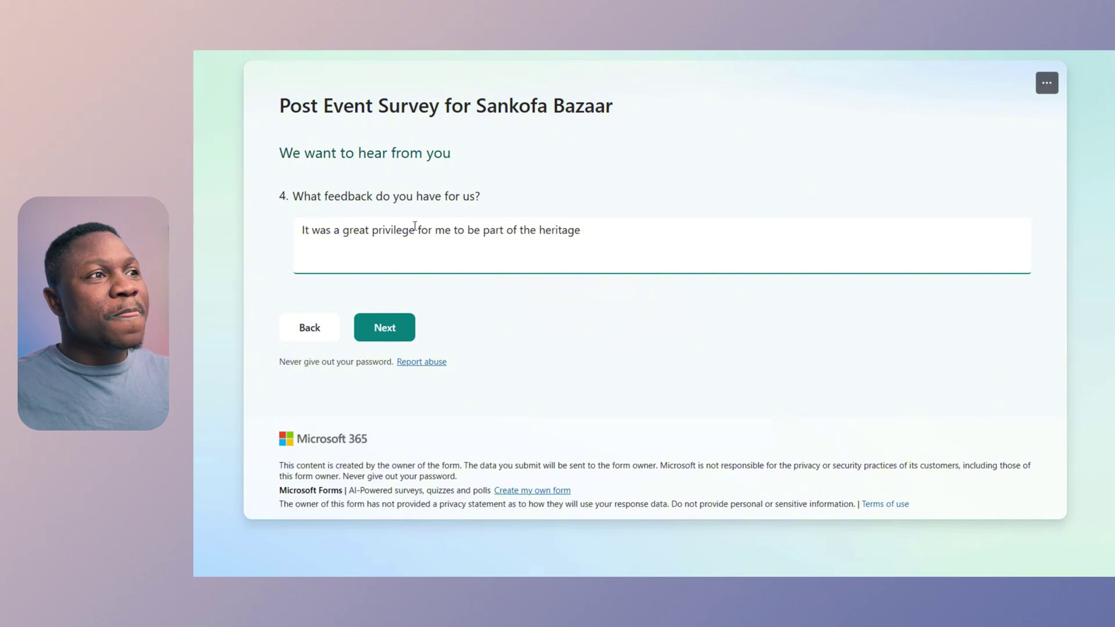
{"action": "left_click", "coordinate": [385, 326]}
{"action": "left_click", "coordinate": [927, 229]}
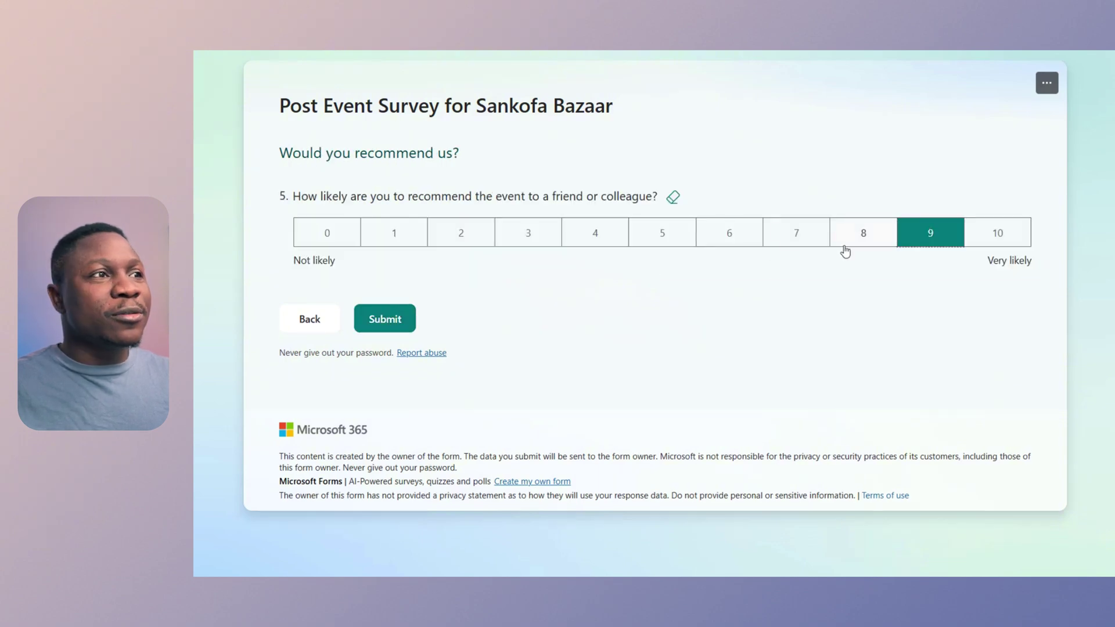
{"action": "left_click", "coordinate": [397, 325]}
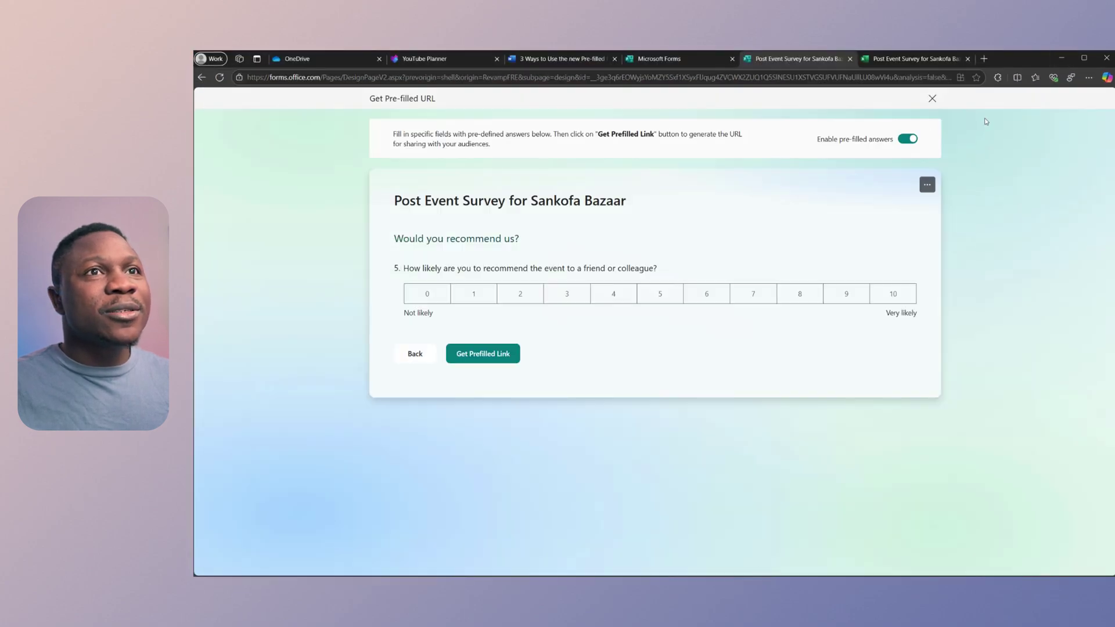
Step: Start a new pre-filled URL with event name African Night and date 12/28/2024
{"action": "left_click", "coordinate": [931, 98]}
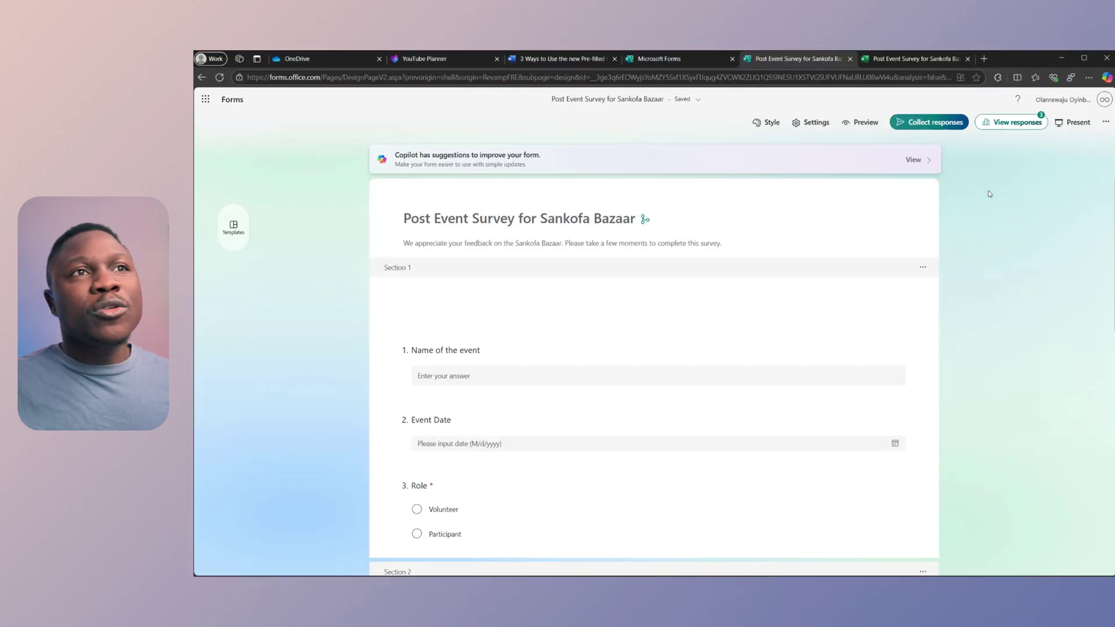
{"action": "left_click", "coordinate": [1106, 122]}
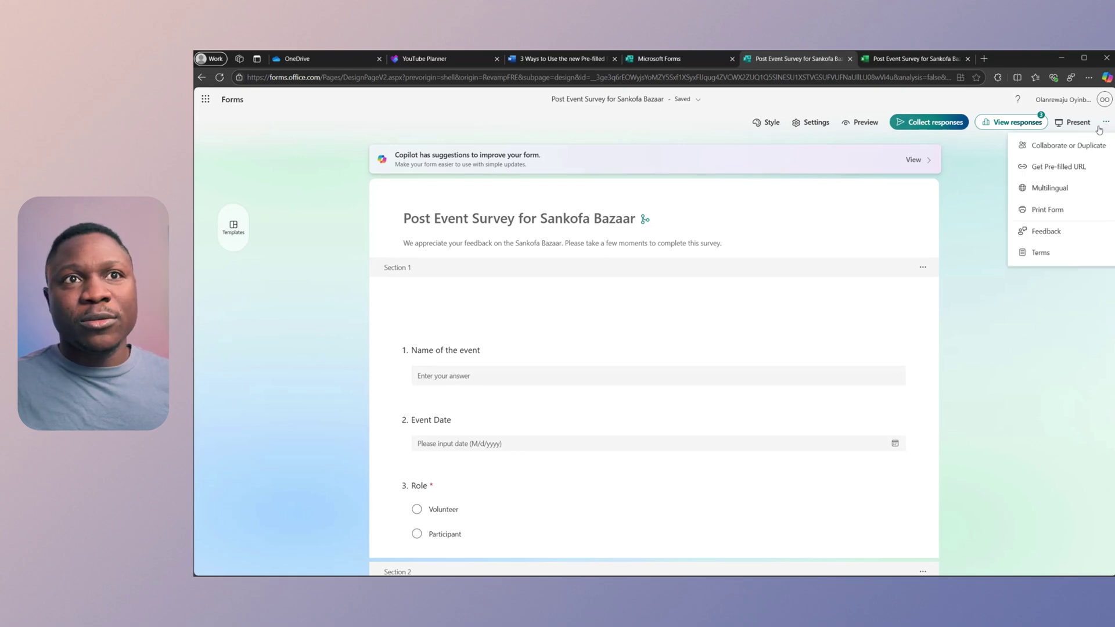
{"action": "left_click", "coordinate": [1059, 167]}
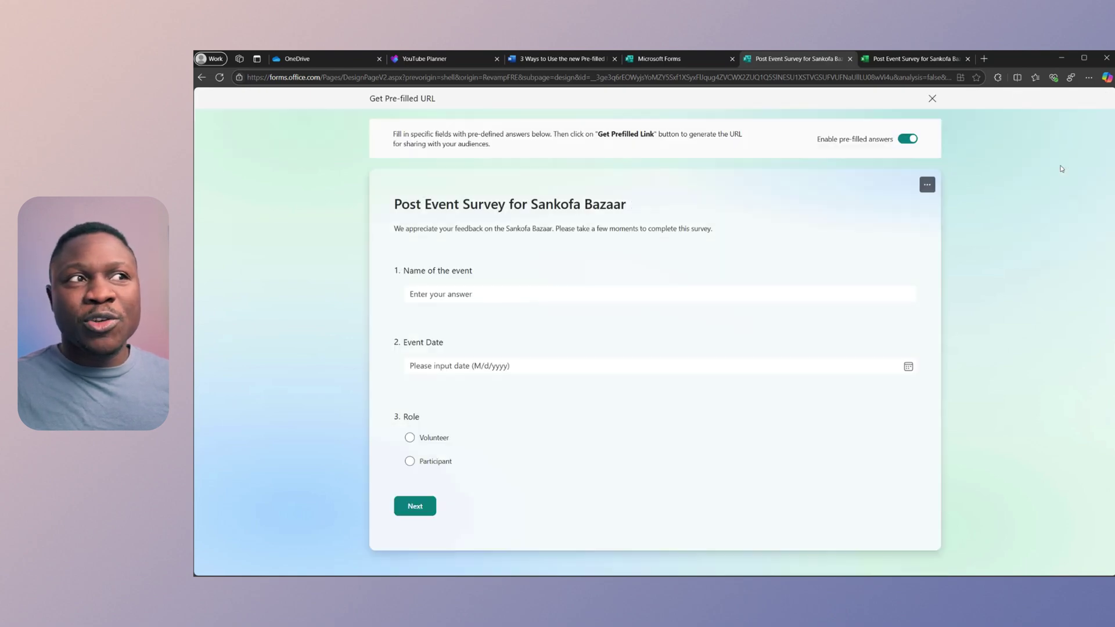
{"action": "left_click", "coordinate": [500, 298]}
{"action": "type", "text": "Africa"}
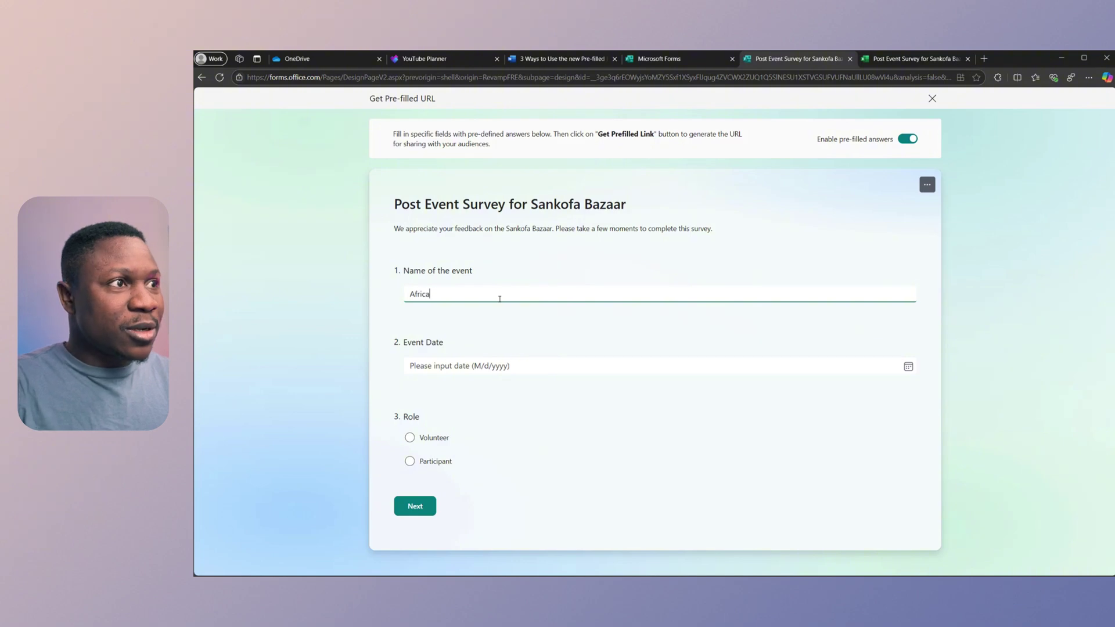
{"action": "type", "text": "n Nmight"}
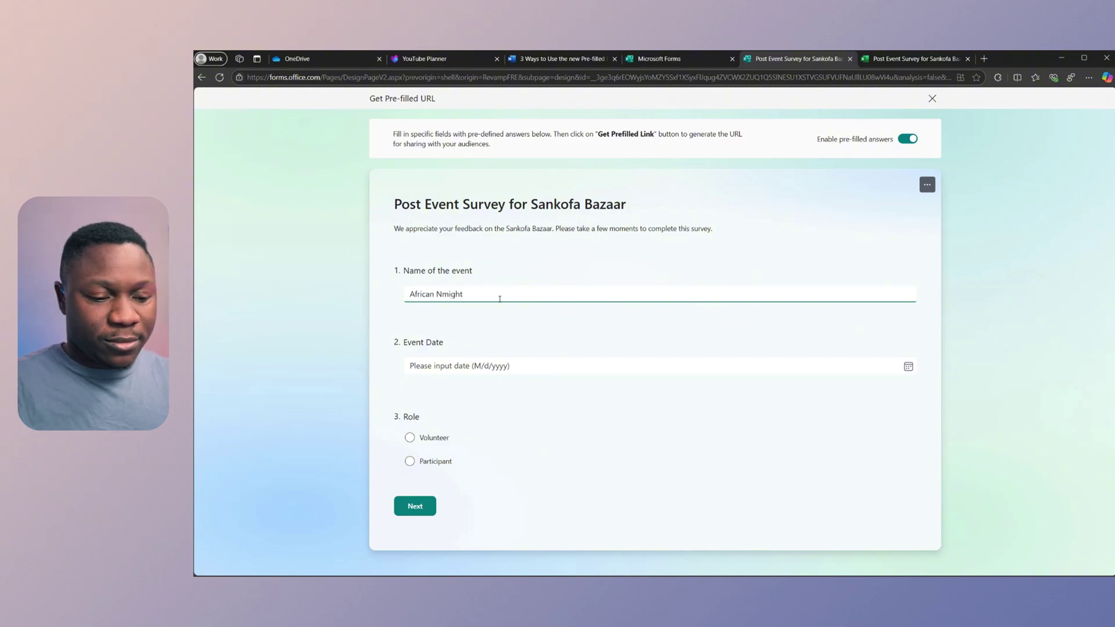
{"action": "key", "text": "ctrl+shift+Left"}
{"action": "type", "text": "Night"}
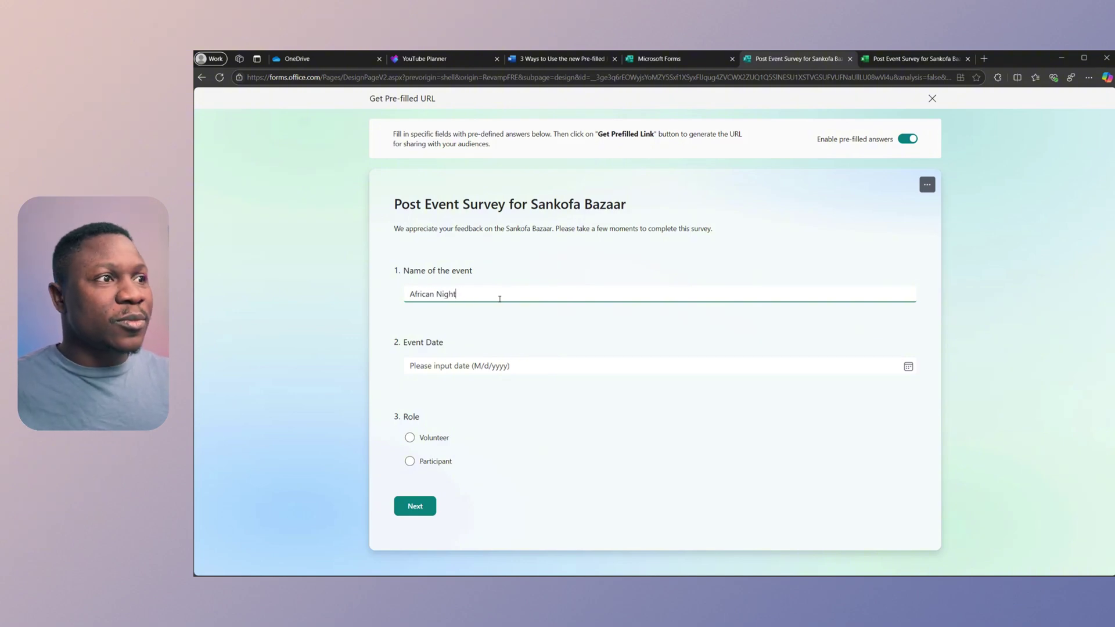
{"action": "left_click", "coordinate": [521, 365]}
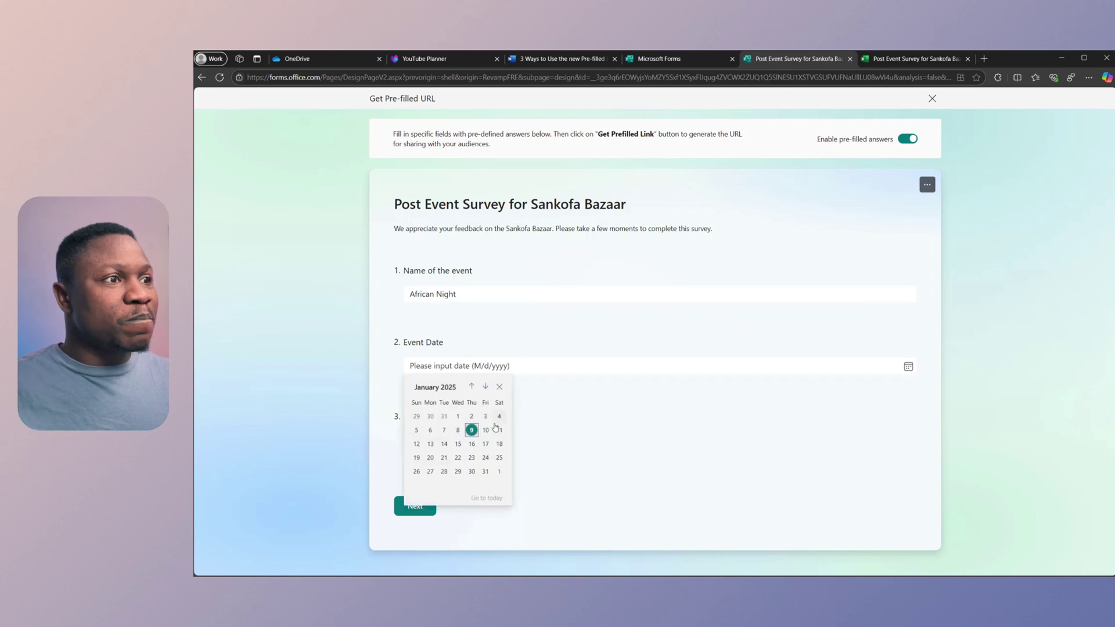
{"action": "left_click", "coordinate": [471, 386]}
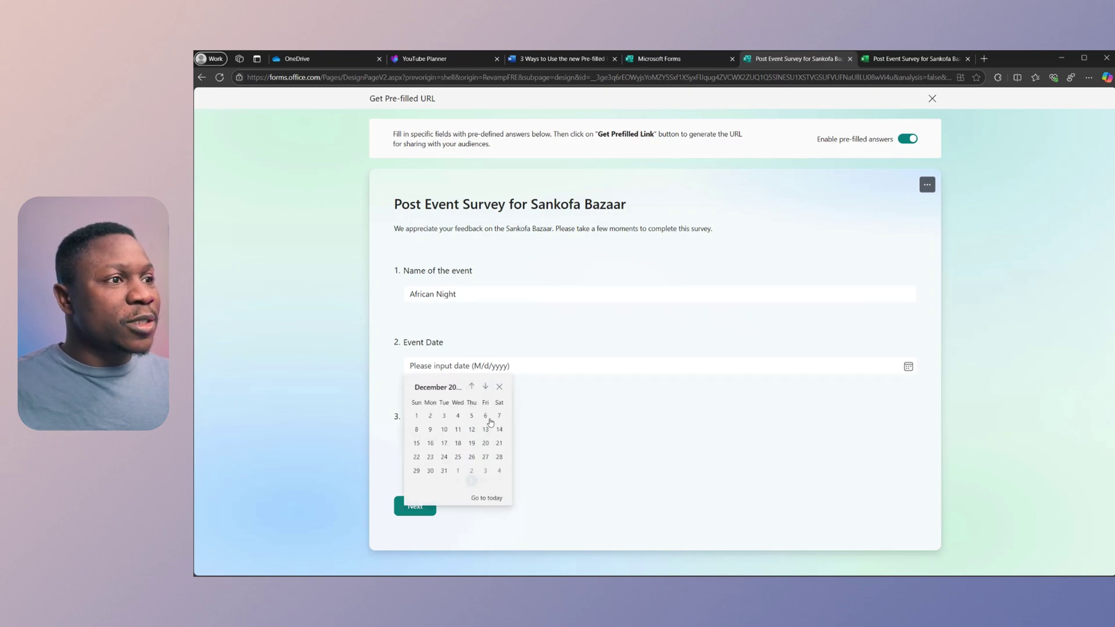
{"action": "left_click", "coordinate": [499, 457]}
Step: Prefill the role as Participant, then generate and copy the new prefilled link
{"action": "left_click", "coordinate": [411, 462]}
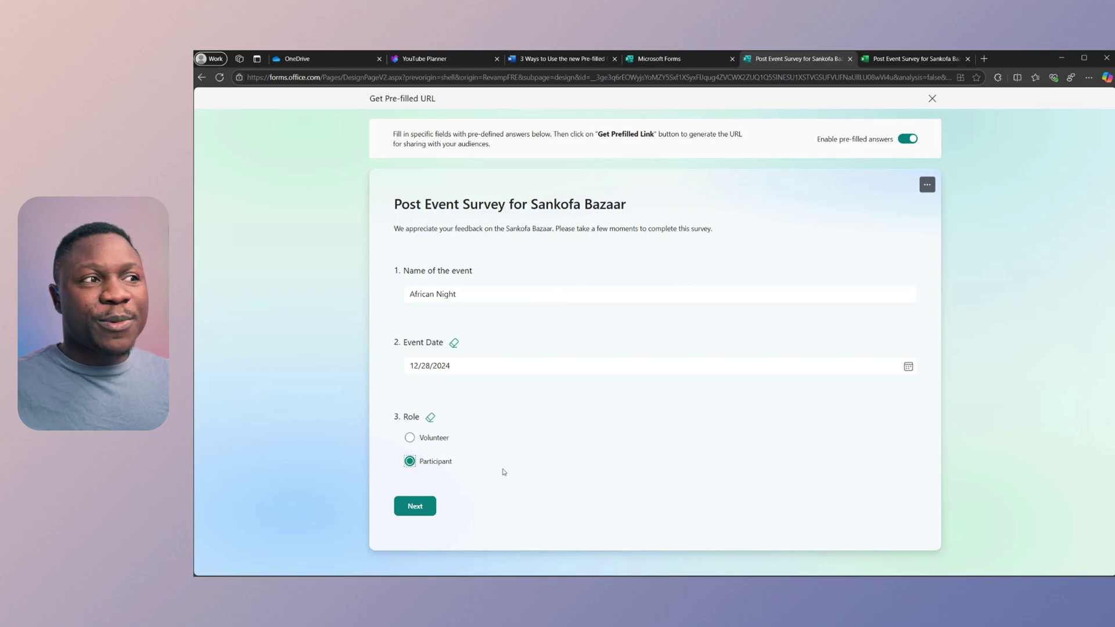
{"action": "left_click", "coordinate": [414, 507]}
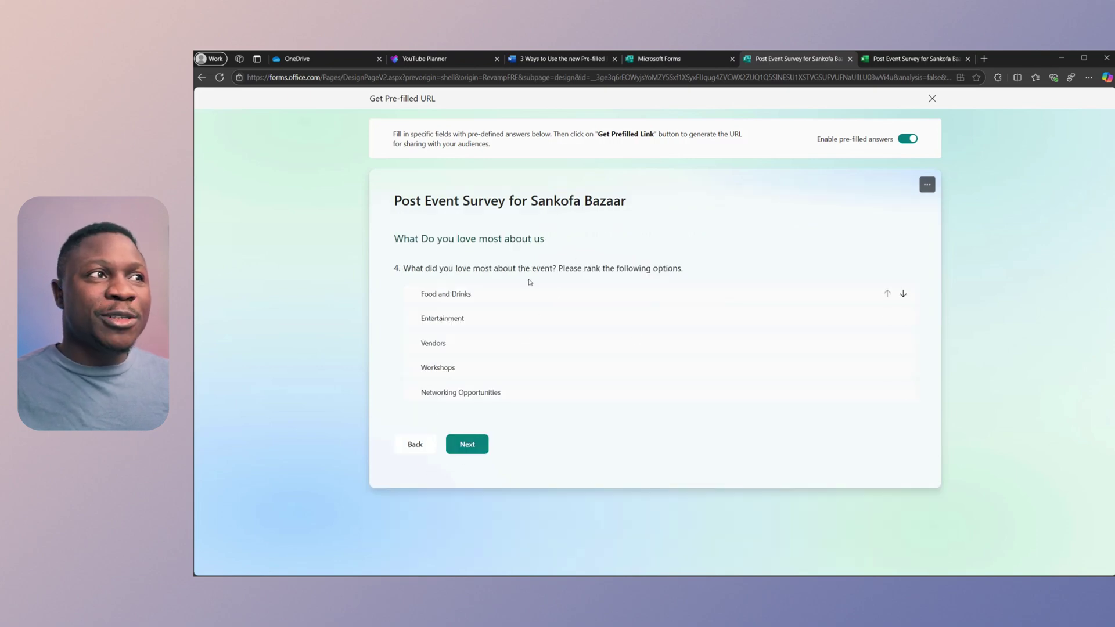
{"action": "left_click", "coordinate": [466, 444]}
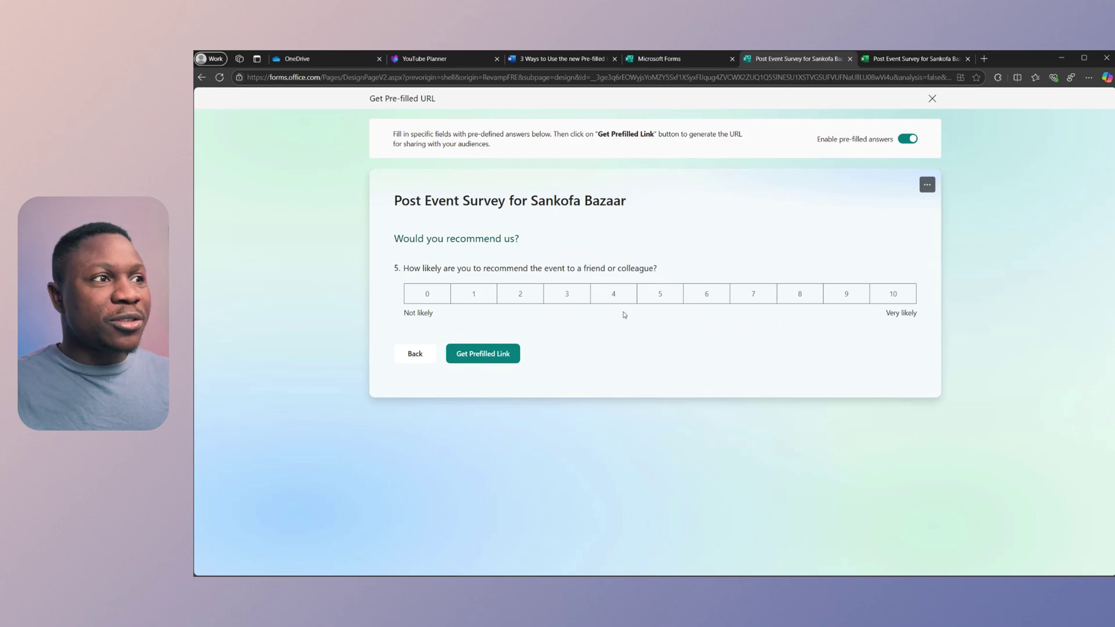
{"action": "left_click", "coordinate": [482, 355]}
{"action": "left_click", "coordinate": [755, 359]}
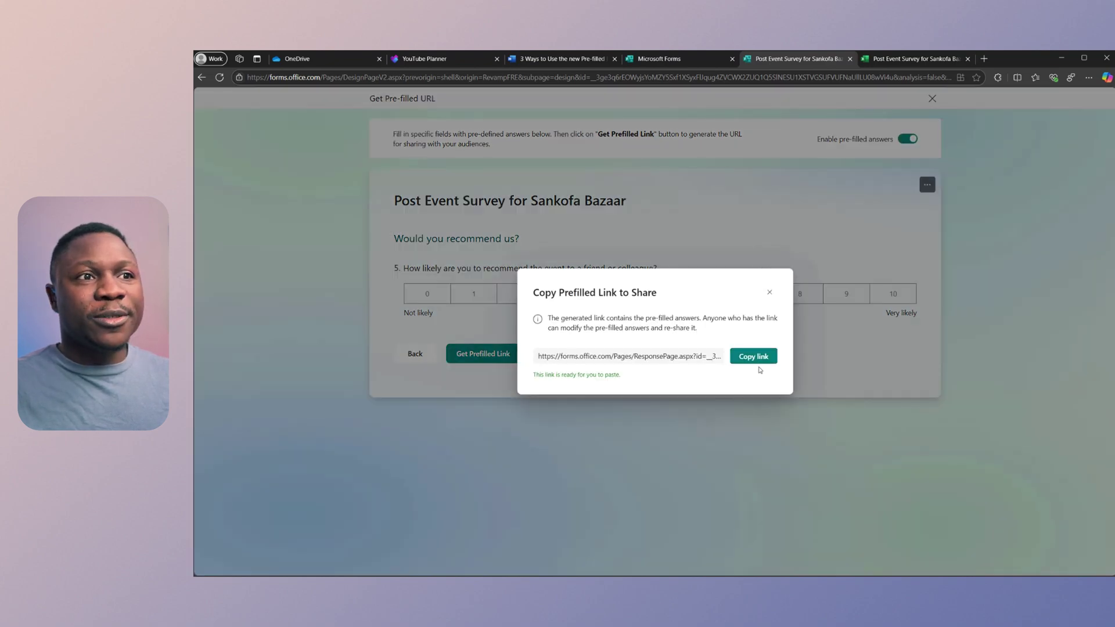
{"action": "left_click", "coordinate": [1089, 78]}
Step: Load the Participant prefilled link in a new InPrivate window and advance to the ranking question
{"action": "left_click", "coordinate": [980, 129]}
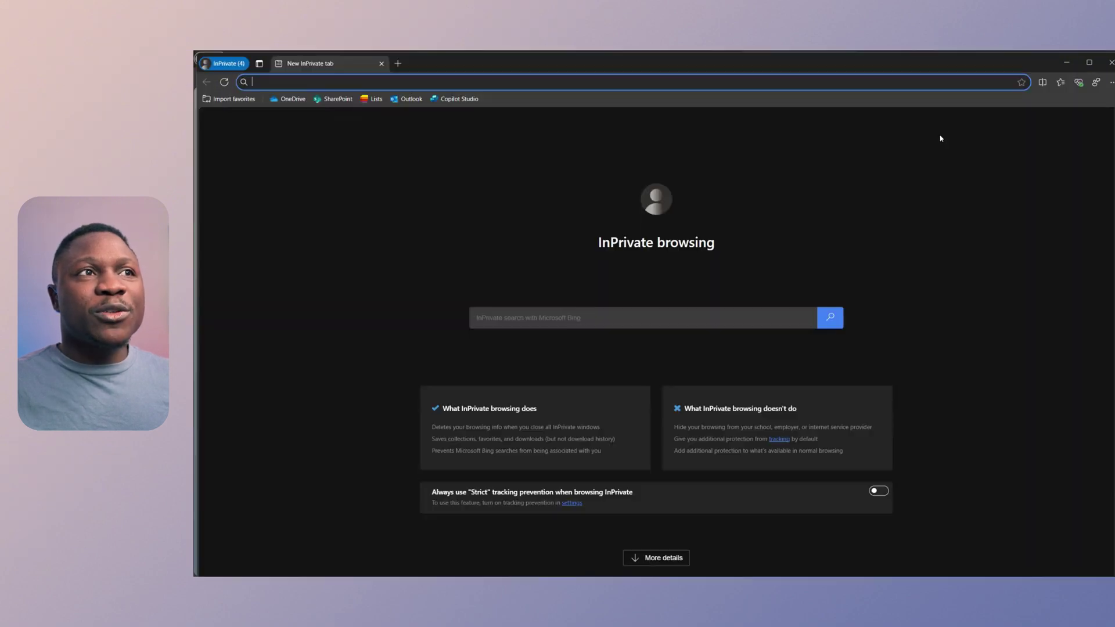
{"action": "key", "text": "ctrl+v"}
{"action": "key", "text": "Return"}
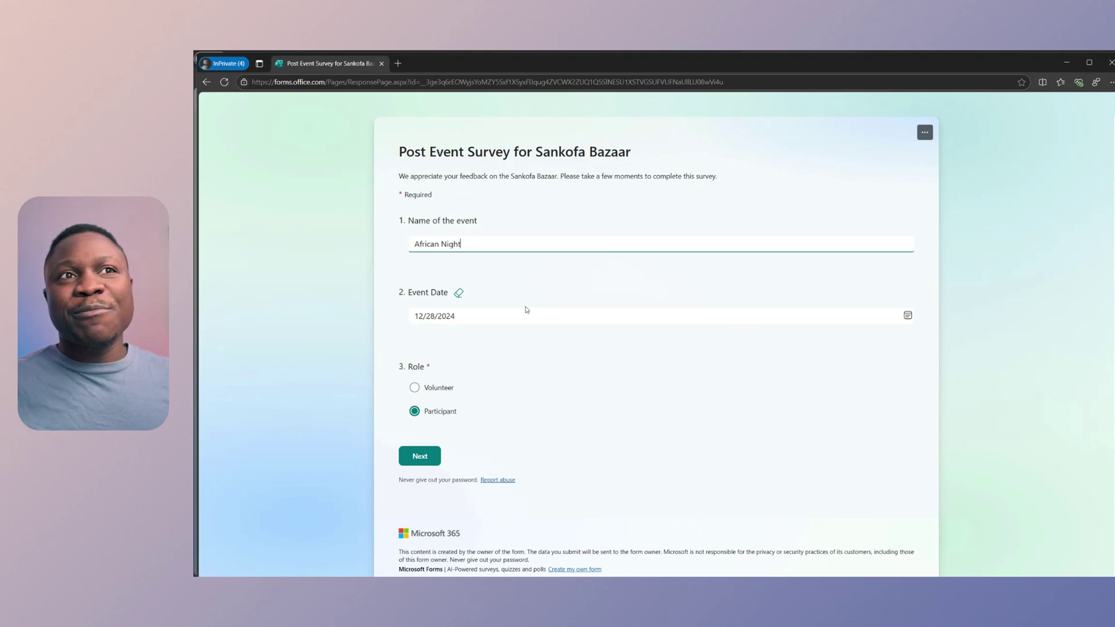
{"action": "left_click", "coordinate": [420, 456]}
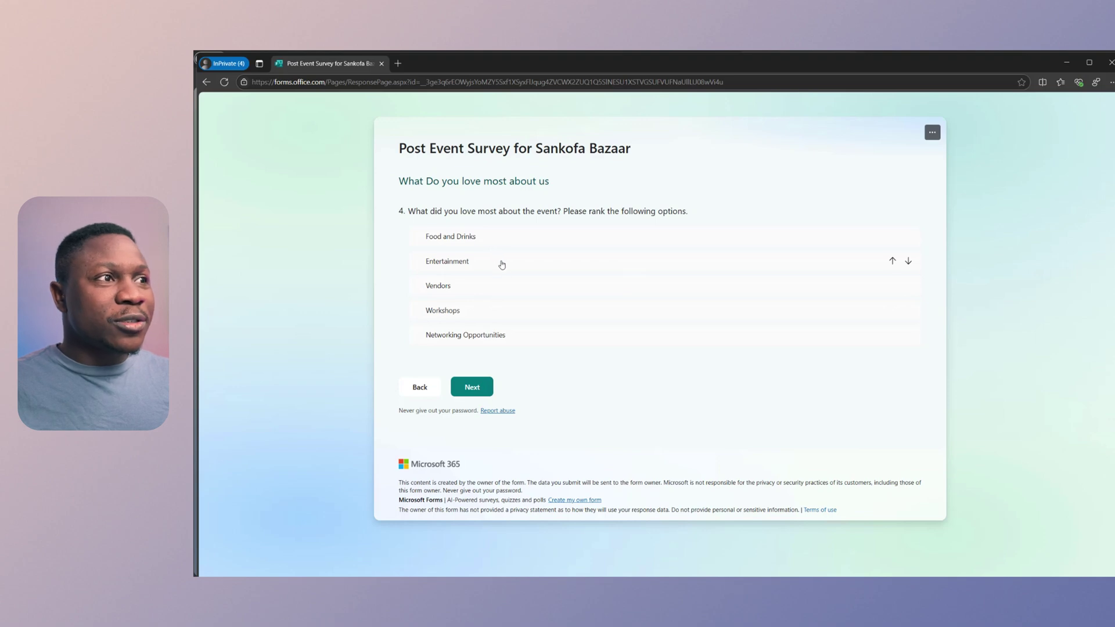
Step: Rank Vendors second and Workshops last, rate the recommendation 10, and submit
{"action": "left_click", "coordinate": [503, 312]}
{"action": "left_click_drag", "start_coordinate": [503, 291], "coordinate": [505, 274]}
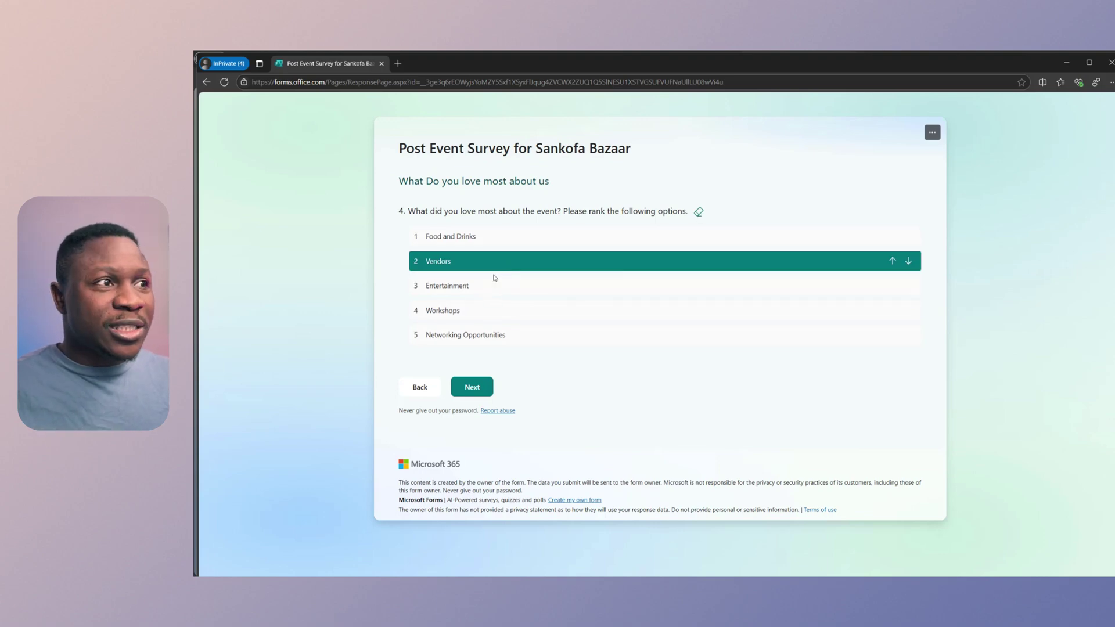
{"action": "left_click_drag", "start_coordinate": [478, 314], "coordinate": [482, 343]}
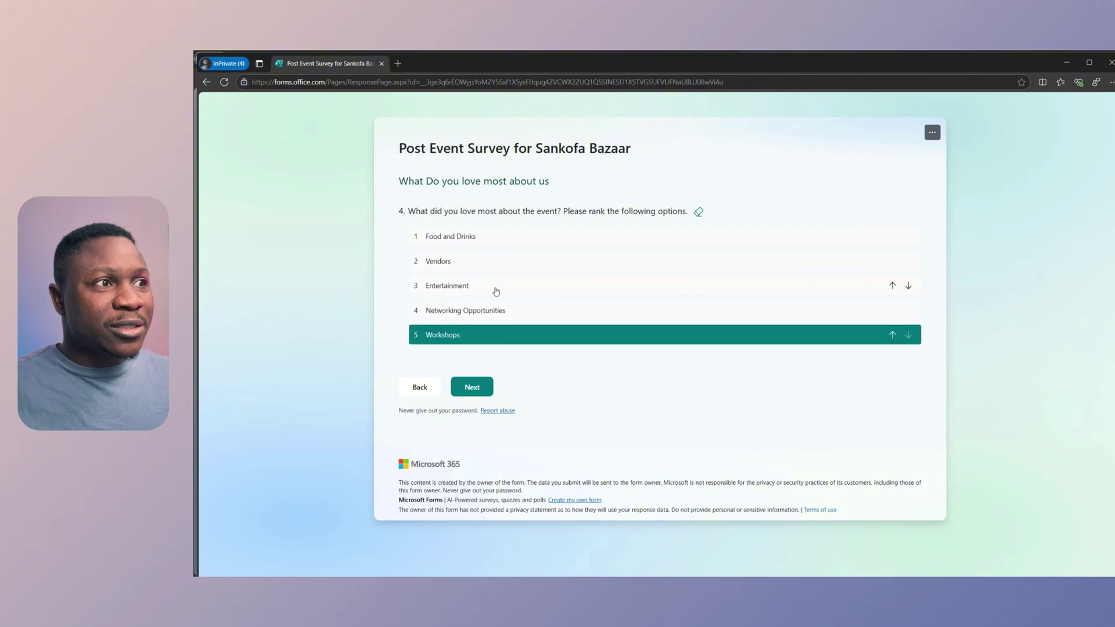
{"action": "left_click", "coordinate": [473, 389]}
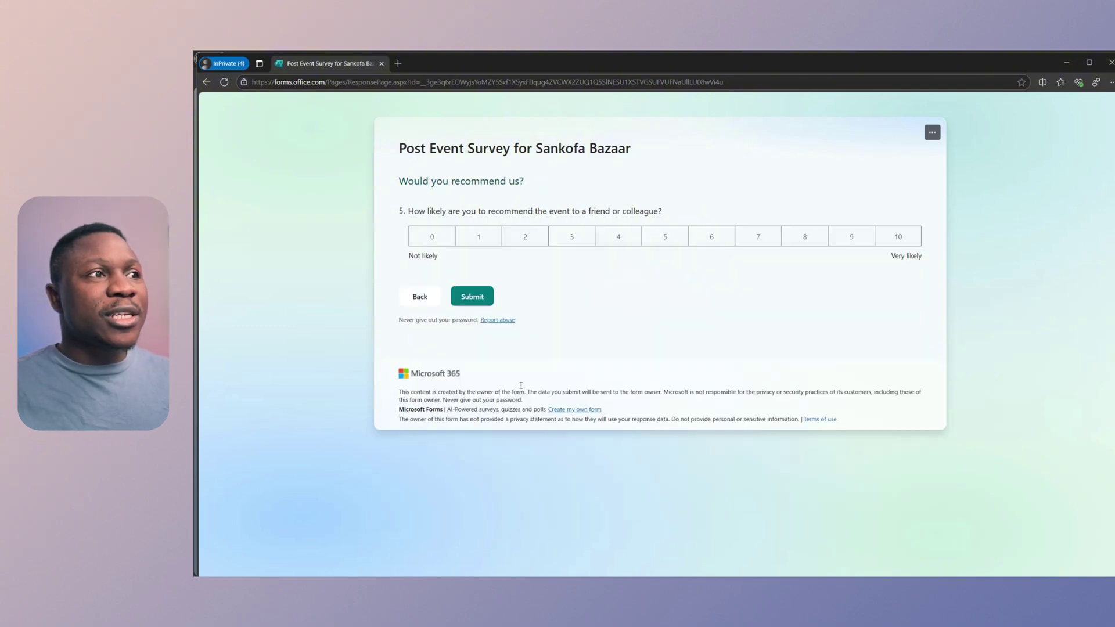
{"action": "left_click", "coordinate": [901, 239]}
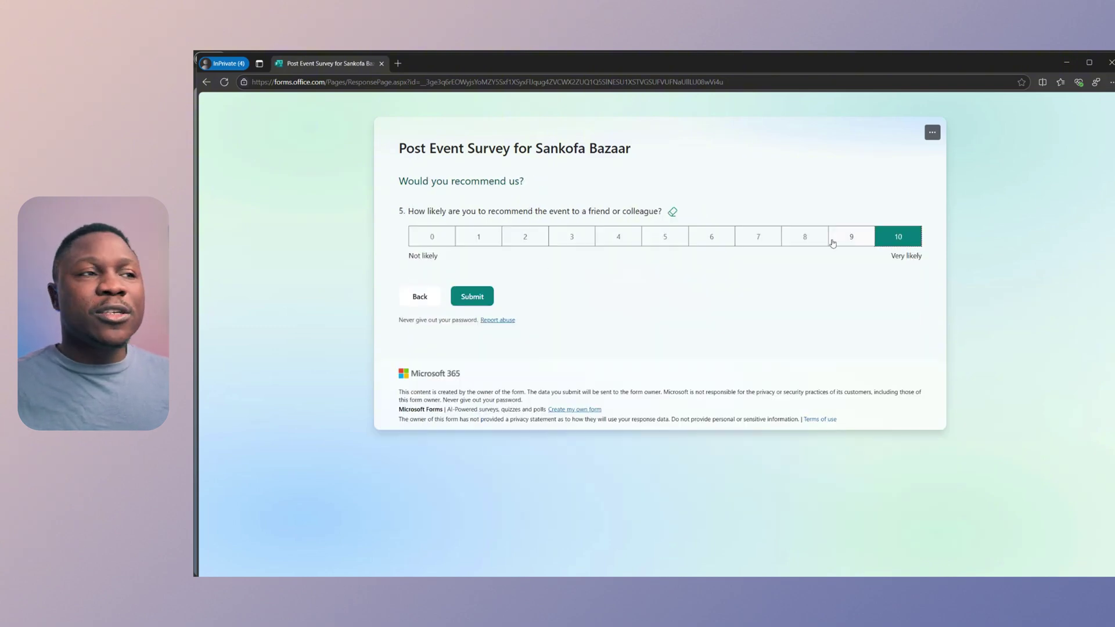
{"action": "left_click", "coordinate": [473, 297]}
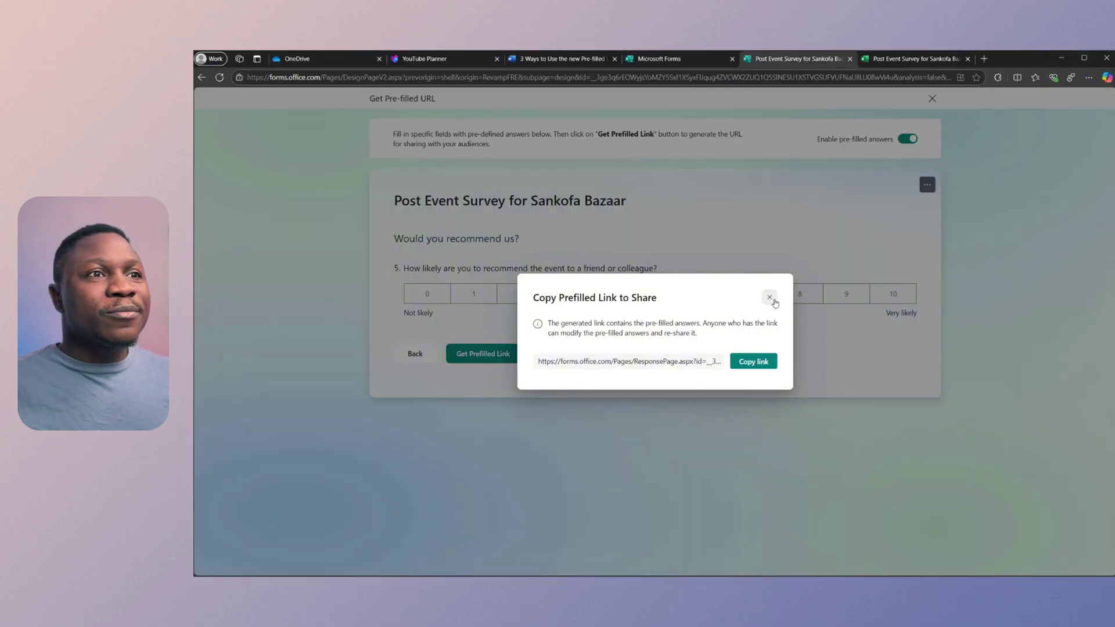
Step: Close the prefilled link views and review the Responses Overview showing 4 responses
{"action": "left_click", "coordinate": [772, 298]}
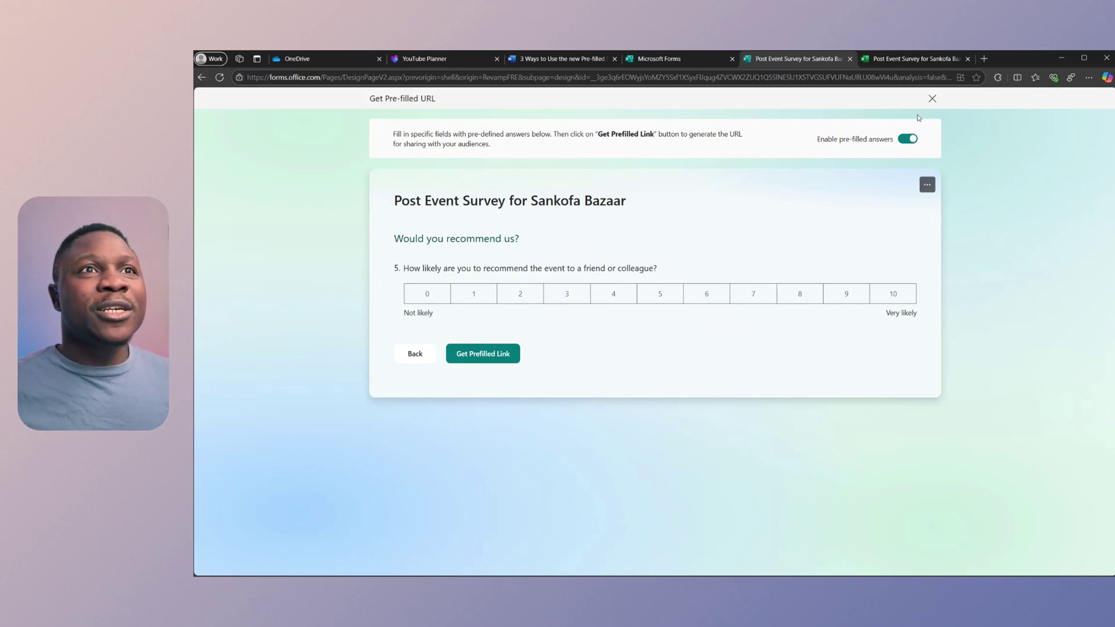
{"action": "left_click", "coordinate": [931, 99]}
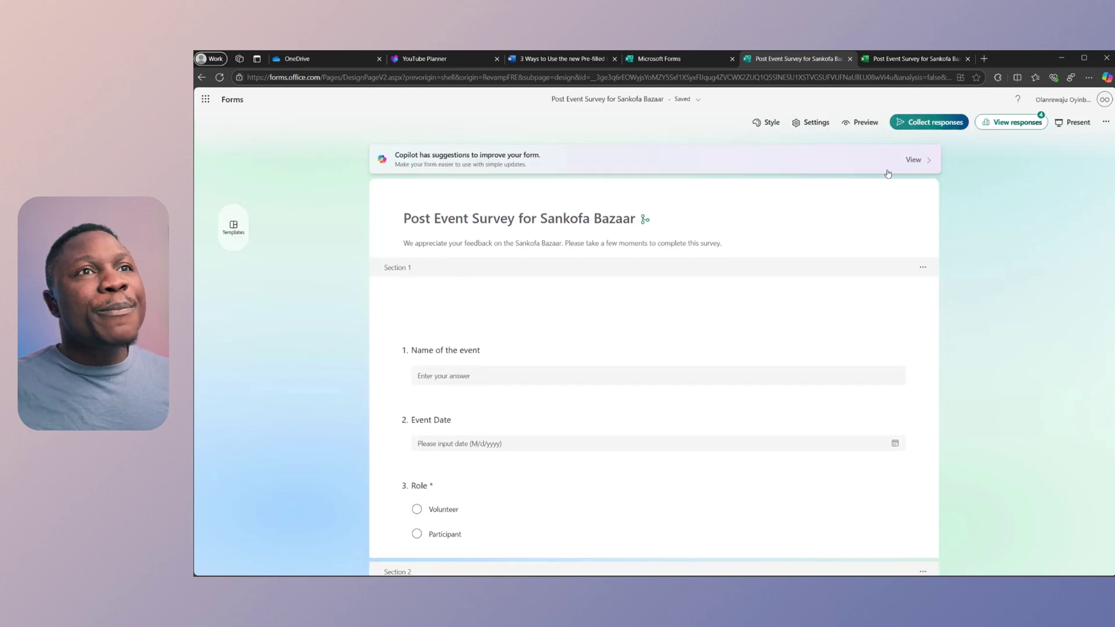
{"action": "left_click", "coordinate": [1025, 124]}
{"action": "scroll", "coordinate": [685, 368], "scroll_direction": "down", "scroll_amount": 2}
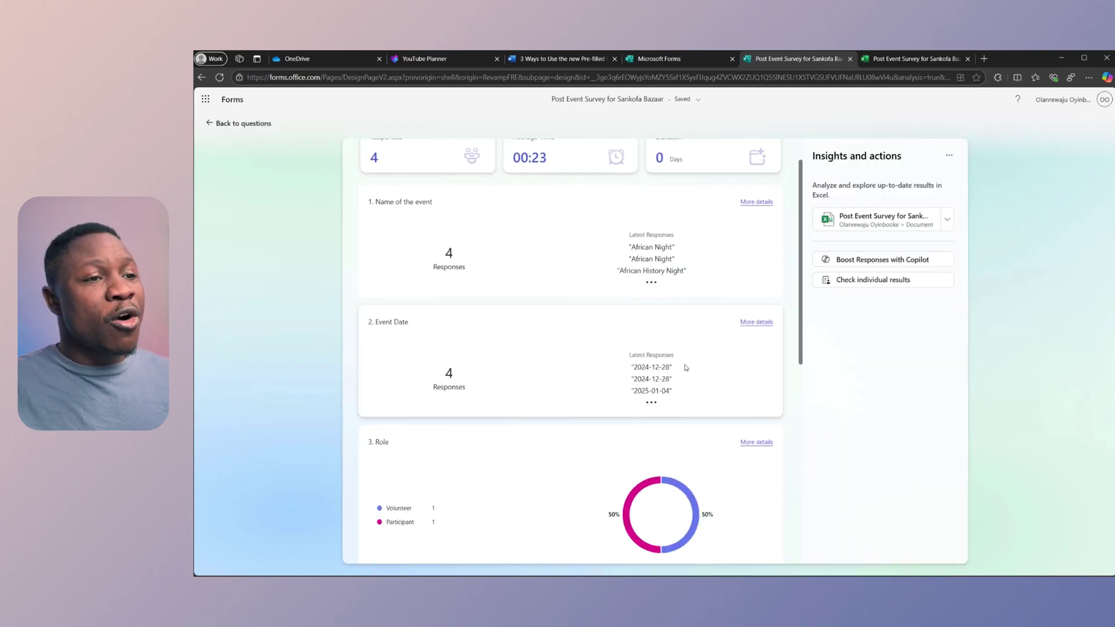
{"action": "scroll", "coordinate": [686, 368], "scroll_direction": "down", "scroll_amount": 3}
{"action": "scroll", "coordinate": [697, 378], "scroll_direction": "up", "scroll_amount": 4}
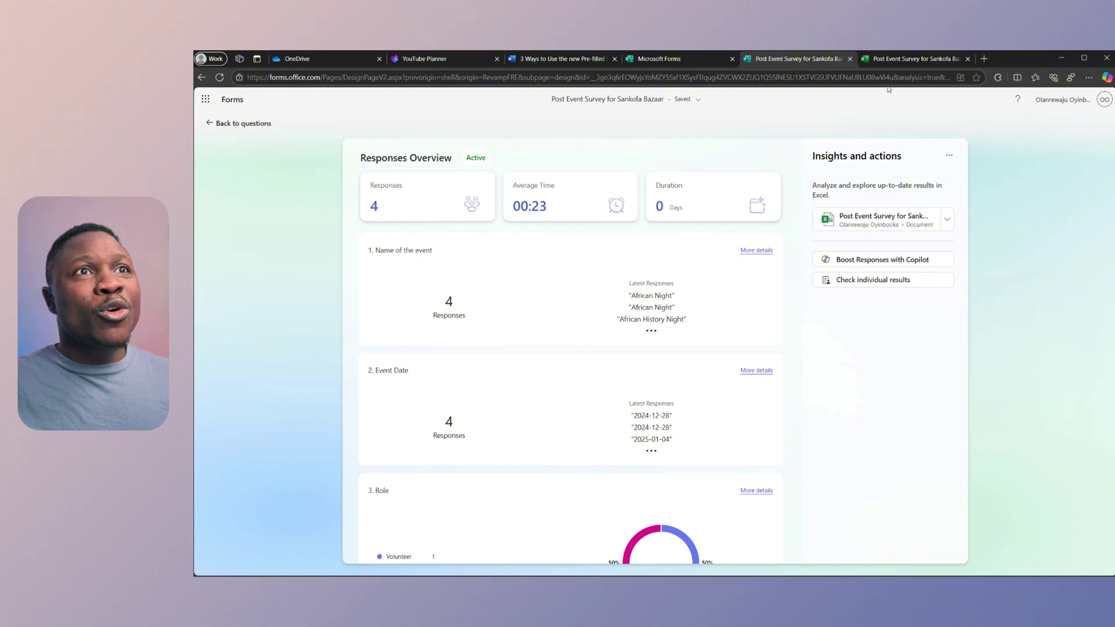
Step: Verify the Volunteer and Participant entries in the Excel Role column, then start a new blank form
{"action": "left_click", "coordinate": [897, 59]}
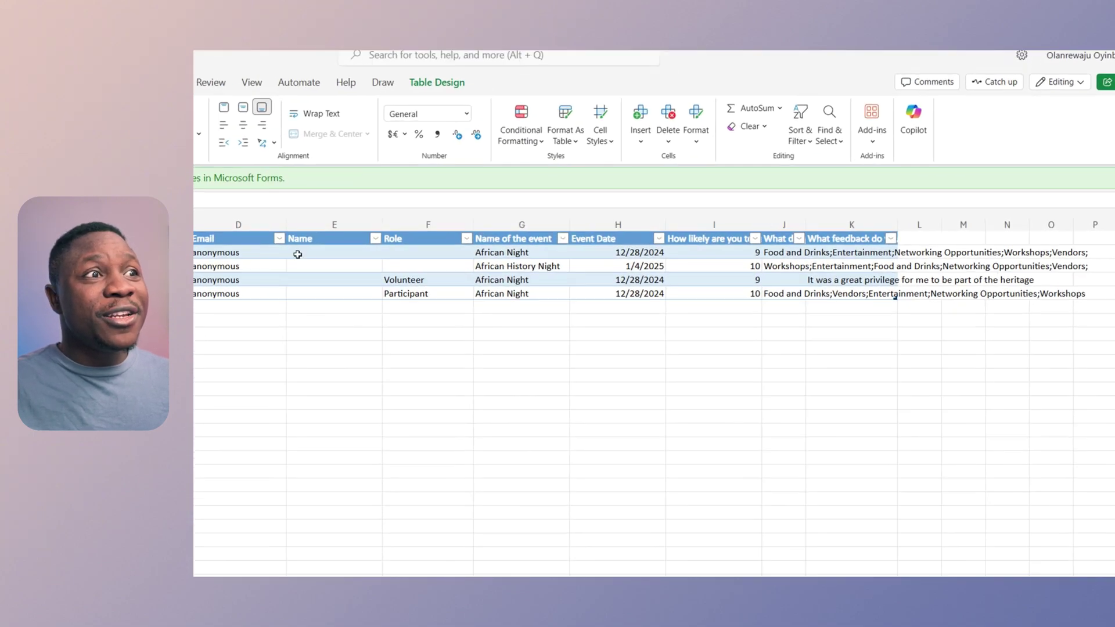
{"action": "left_click", "coordinate": [402, 240]}
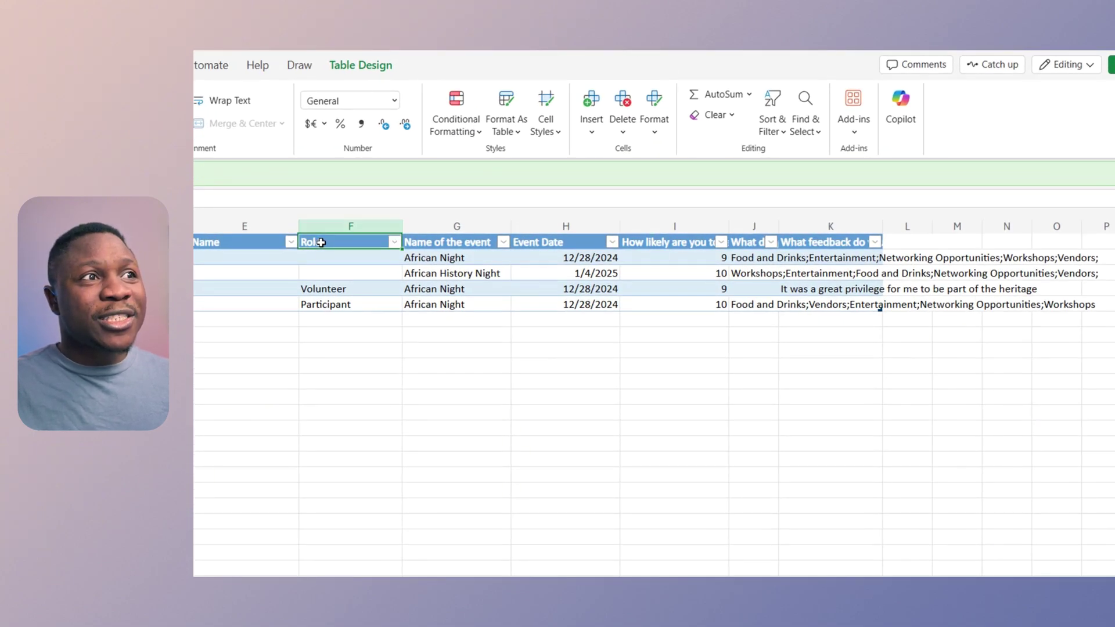
{"action": "left_click", "coordinate": [347, 288]}
{"action": "left_click", "coordinate": [347, 305]}
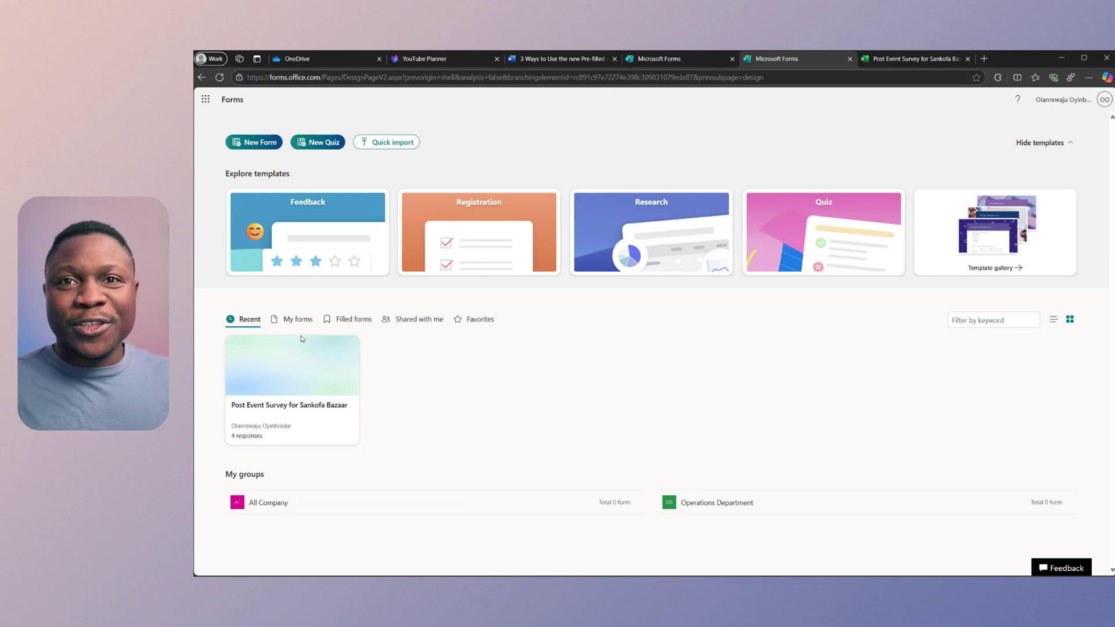
{"action": "left_click", "coordinate": [266, 145]}
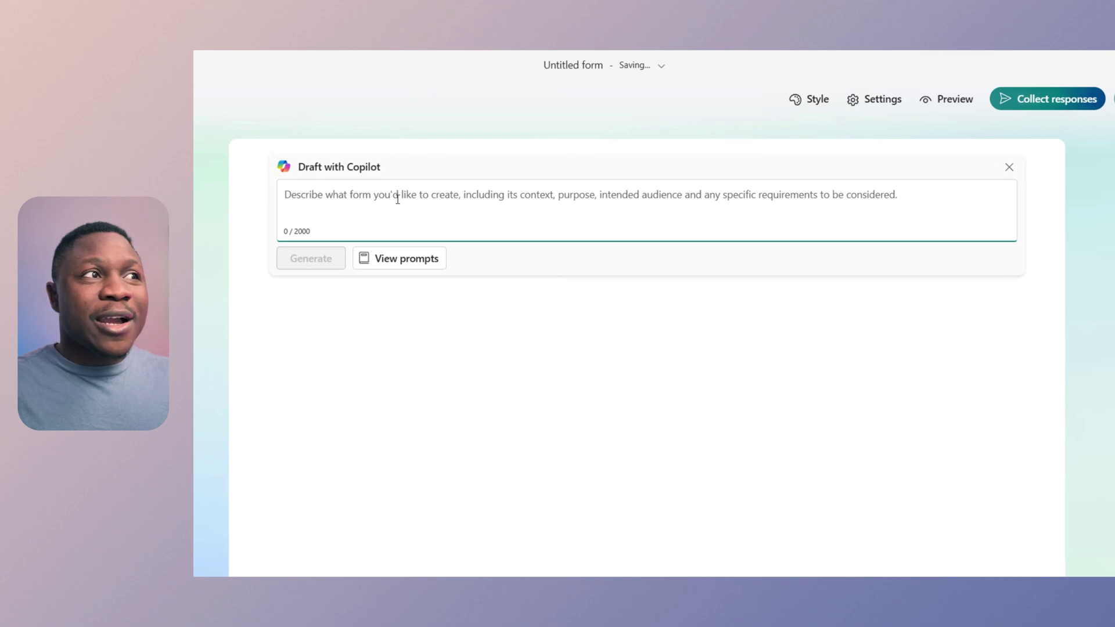
Step: Paste the five-question Sankofa Bazaar prompt with a Product Name field into Copilot and generate the draft
{"action": "type", "text": "5 questions: Sankofa Bazaar seeks feedback from customers who have recently purchased our products. let there be a field for the Product Name."}
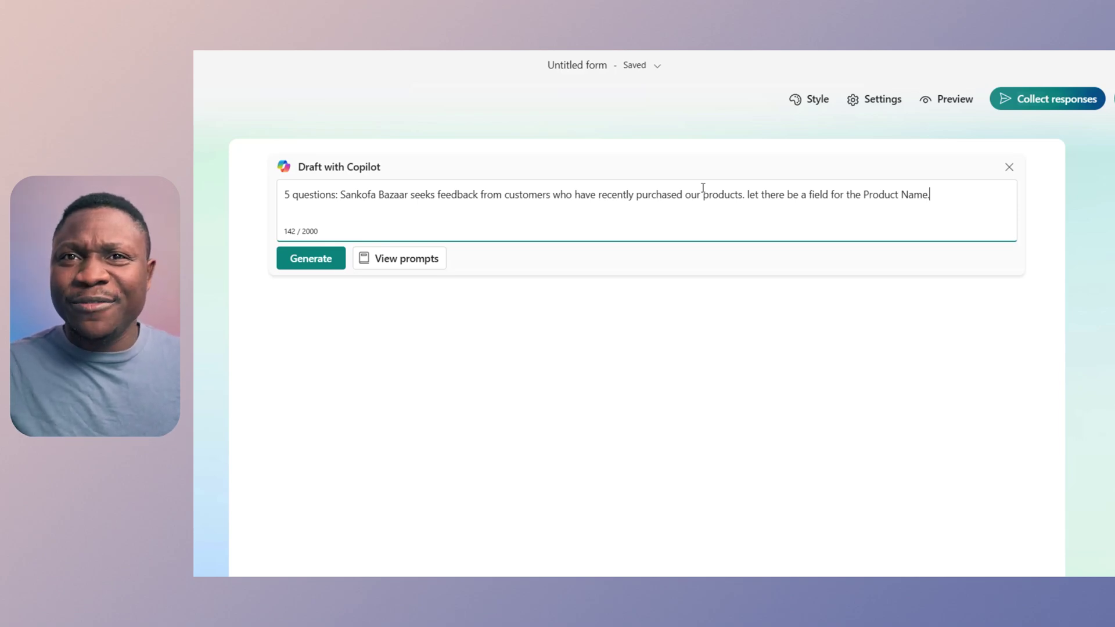
{"action": "left_click", "coordinate": [308, 262]}
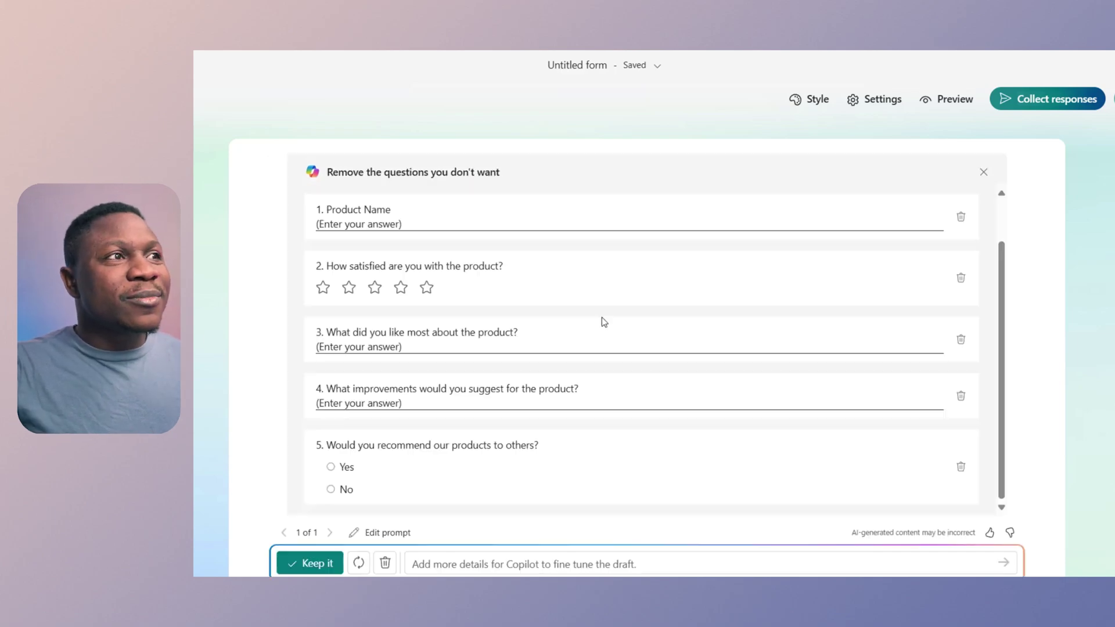
Step: Select the wording of question 5, the yes/no recommendation question, in Copilot's five-question draft
{"action": "scroll", "coordinate": [601, 317], "scroll_direction": "up", "scroll_amount": 1}
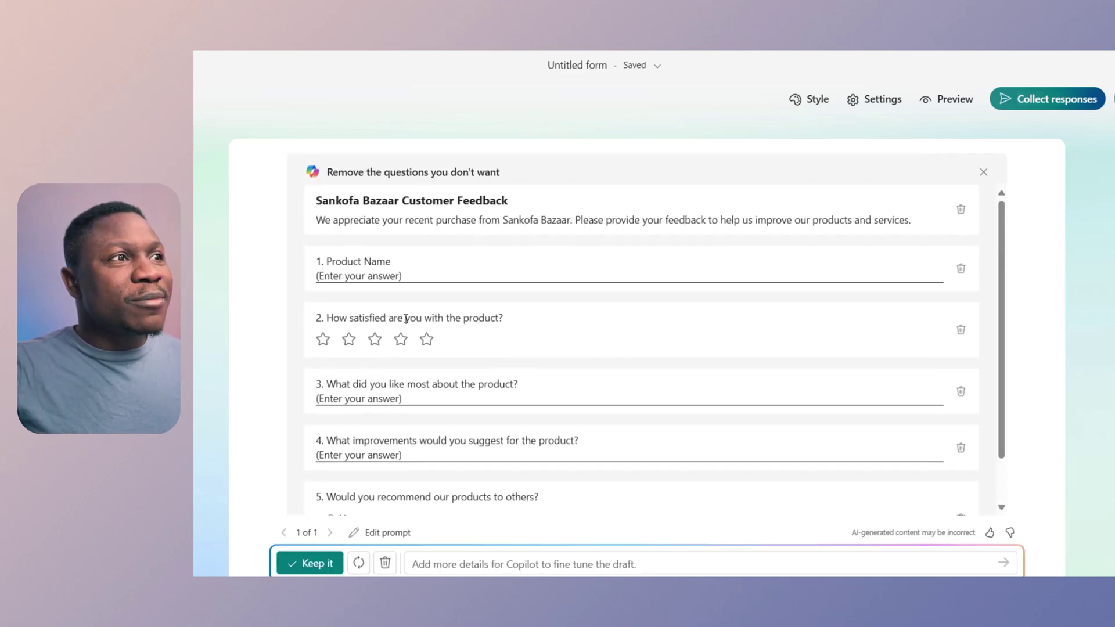
{"action": "scroll", "coordinate": [511, 321], "scroll_direction": "down", "scroll_amount": 1}
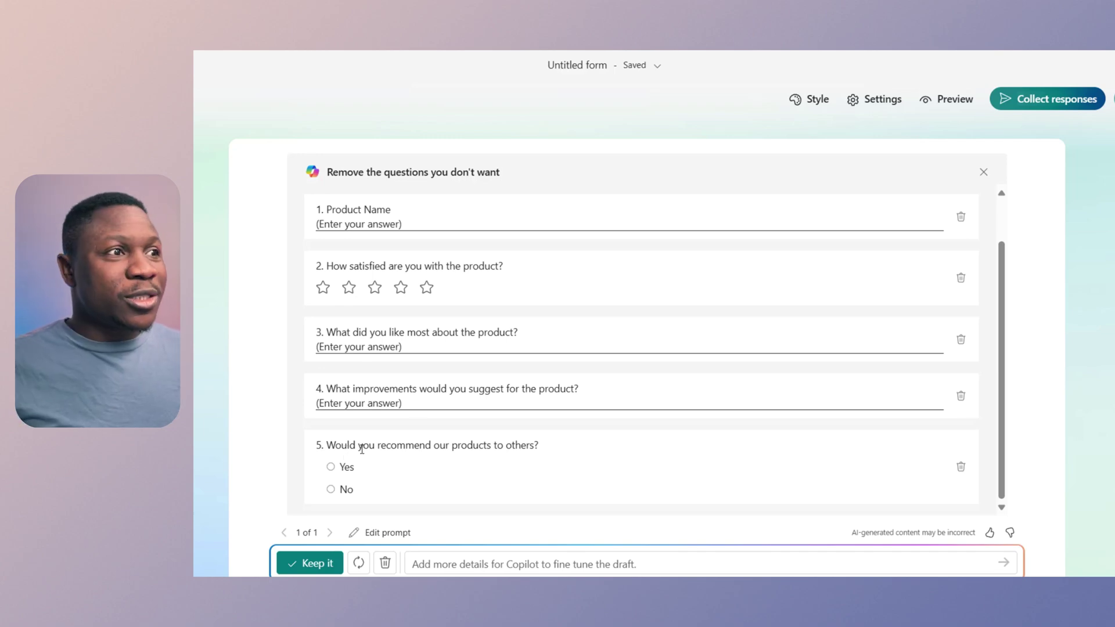
{"action": "left_click_drag", "start_coordinate": [329, 445], "coordinate": [545, 444]}
{"action": "key", "text": "ctrl+c"}
Step: Ask Copilot to turn question 5 into an NPS question, then keep the regenerated draft
{"action": "left_click", "coordinate": [468, 561]}
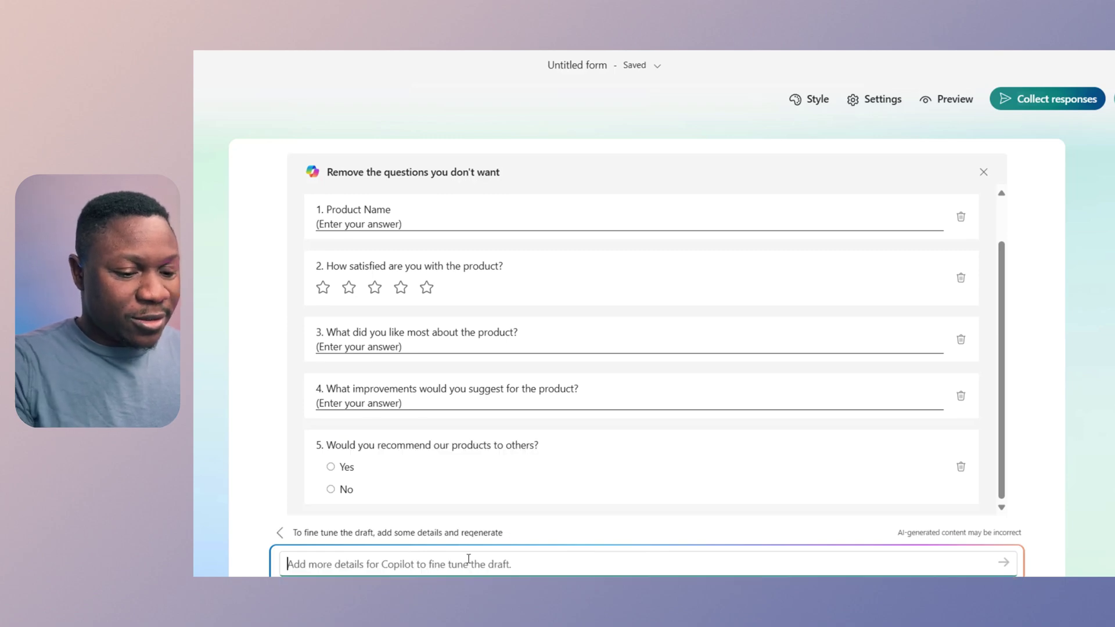
{"action": "type", "text": "change this to NPS"}
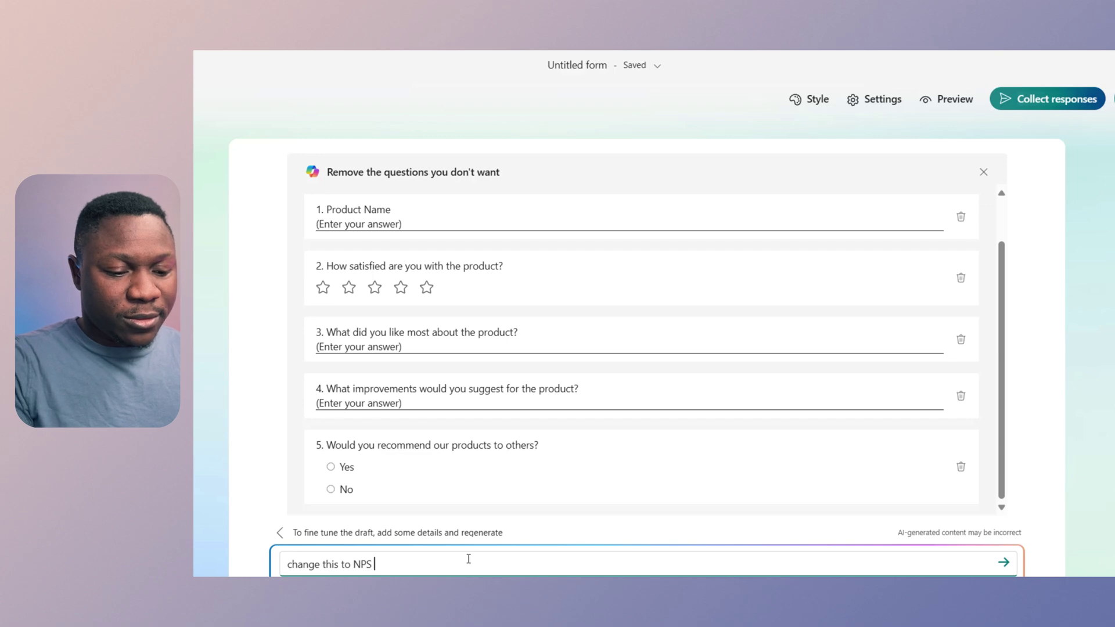
{"action": "type", "text": " \""}
{"action": "key", "text": "ctrl+v"}
{"action": "type", "text": "\""}
{"action": "key", "text": "Return"}
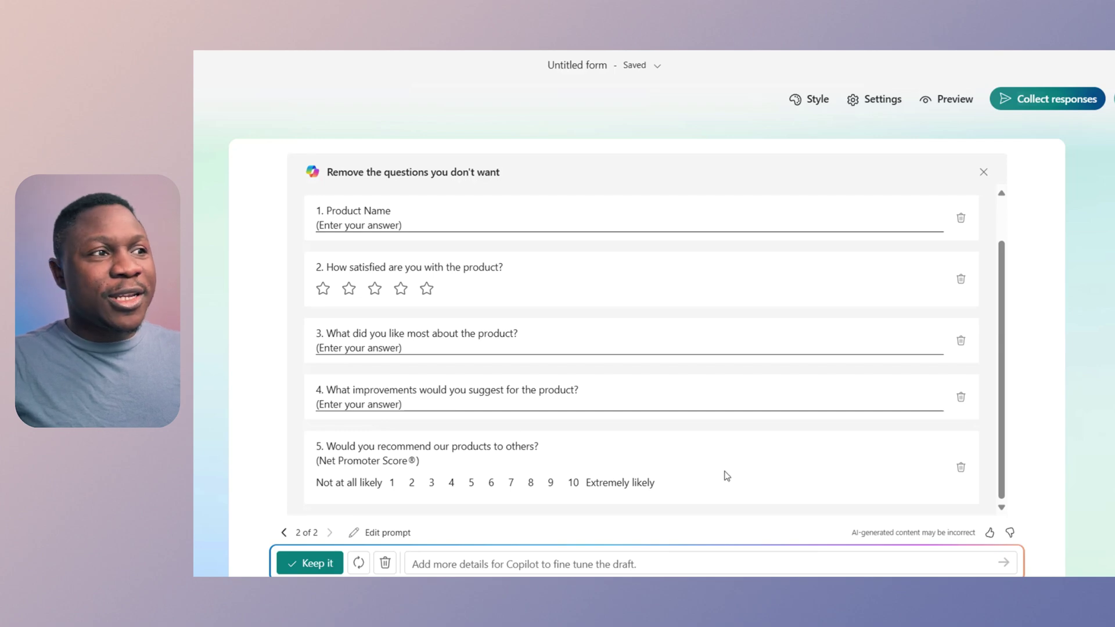
{"action": "left_click", "coordinate": [310, 563]}
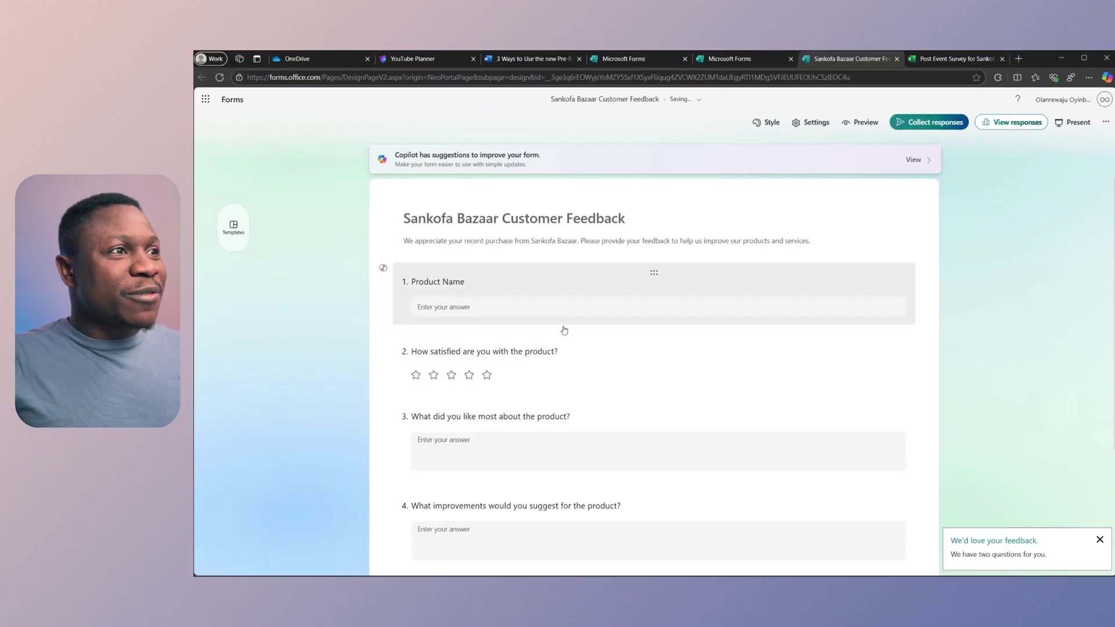
Step: Check question 5's new 0–10 scale in the saved form, then open the more-options menu
{"action": "scroll", "coordinate": [566, 342], "scroll_direction": "down", "scroll_amount": 2}
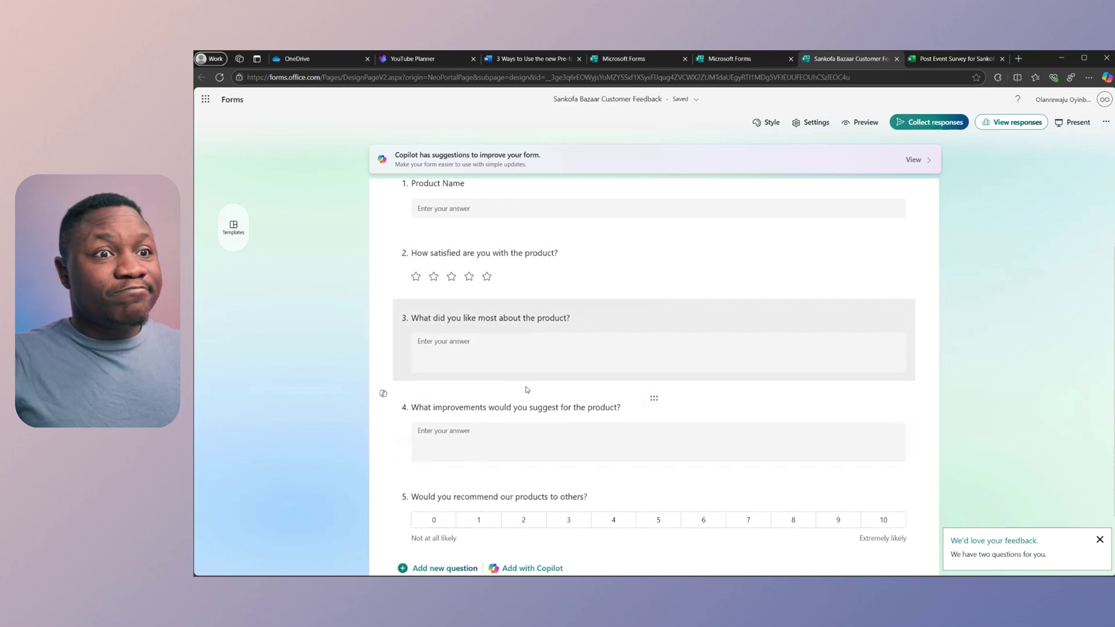
{"action": "scroll", "coordinate": [652, 395], "scroll_direction": "down", "scroll_amount": 2}
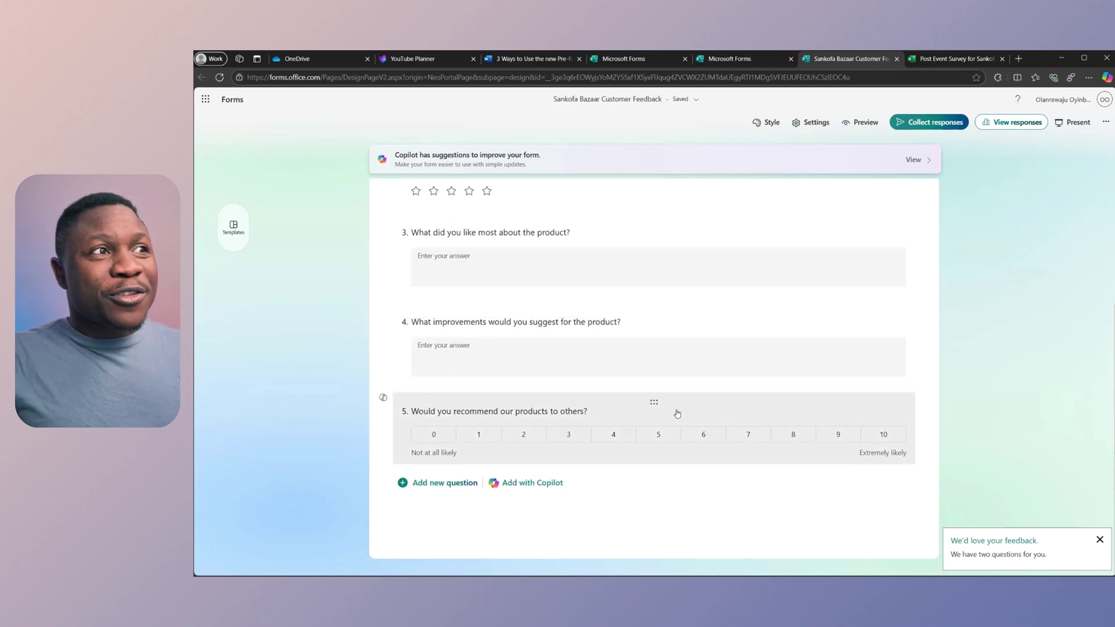
{"action": "scroll", "coordinate": [677, 414], "scroll_direction": "up", "scroll_amount": 4}
{"action": "left_click", "coordinate": [1106, 123]}
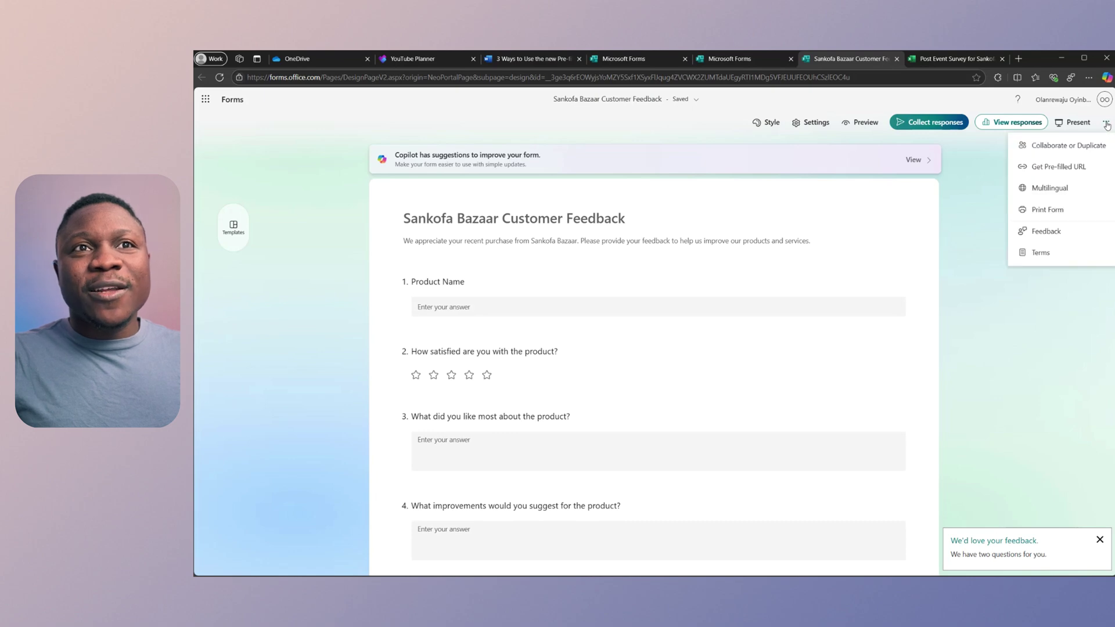
Step: Generate a pre-filled link with Product Name set to Suya and copy it
{"action": "left_click", "coordinate": [1058, 167]}
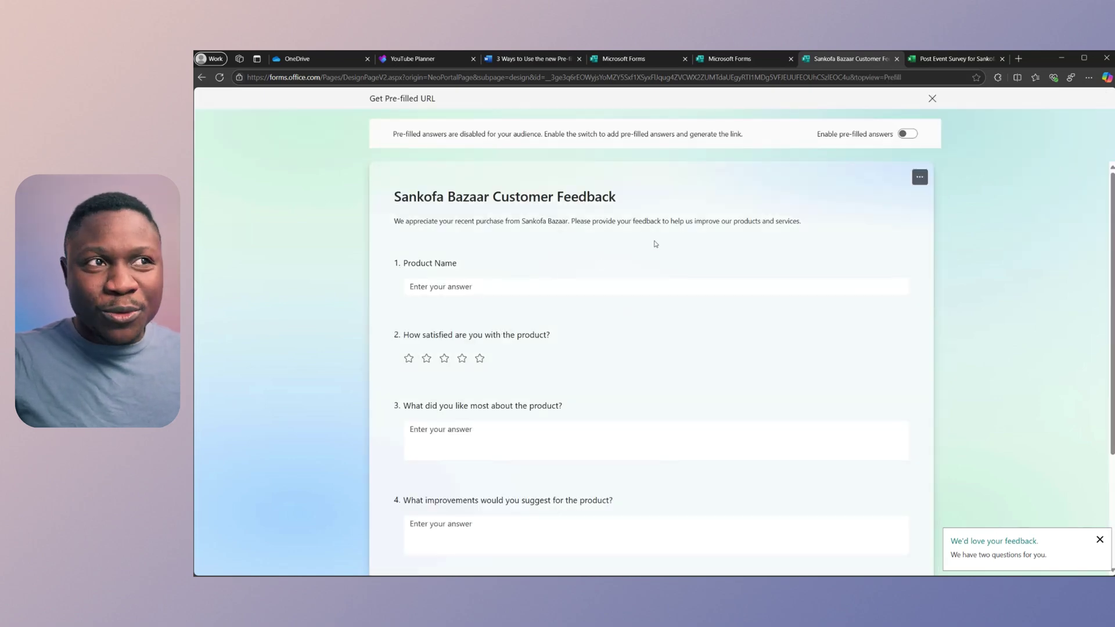
{"action": "left_click", "coordinate": [905, 134]}
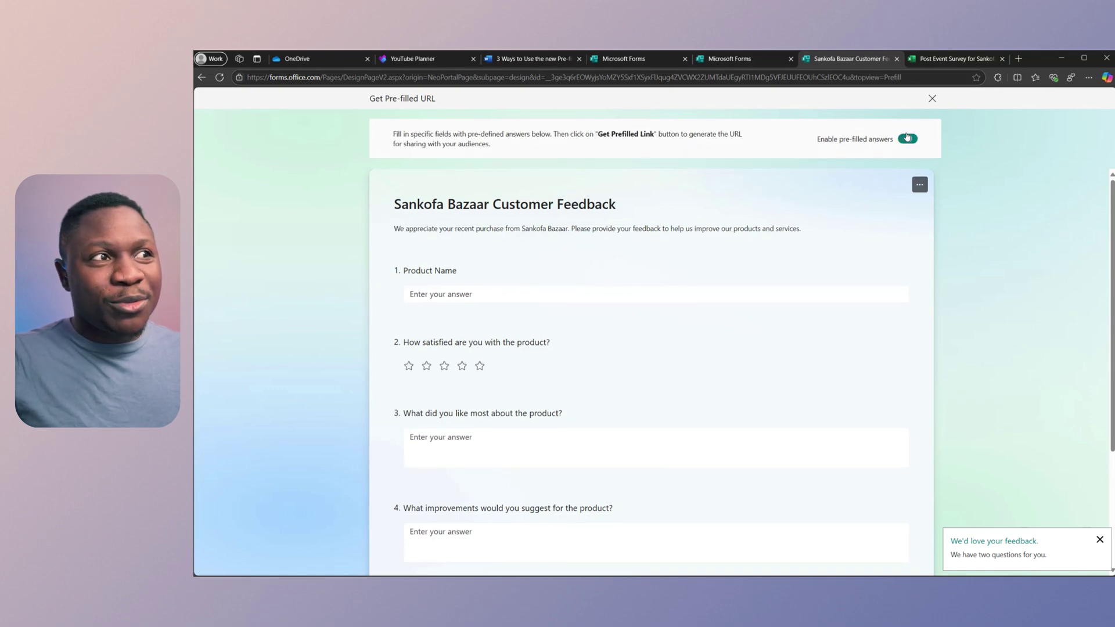
{"action": "left_click", "coordinate": [576, 295]}
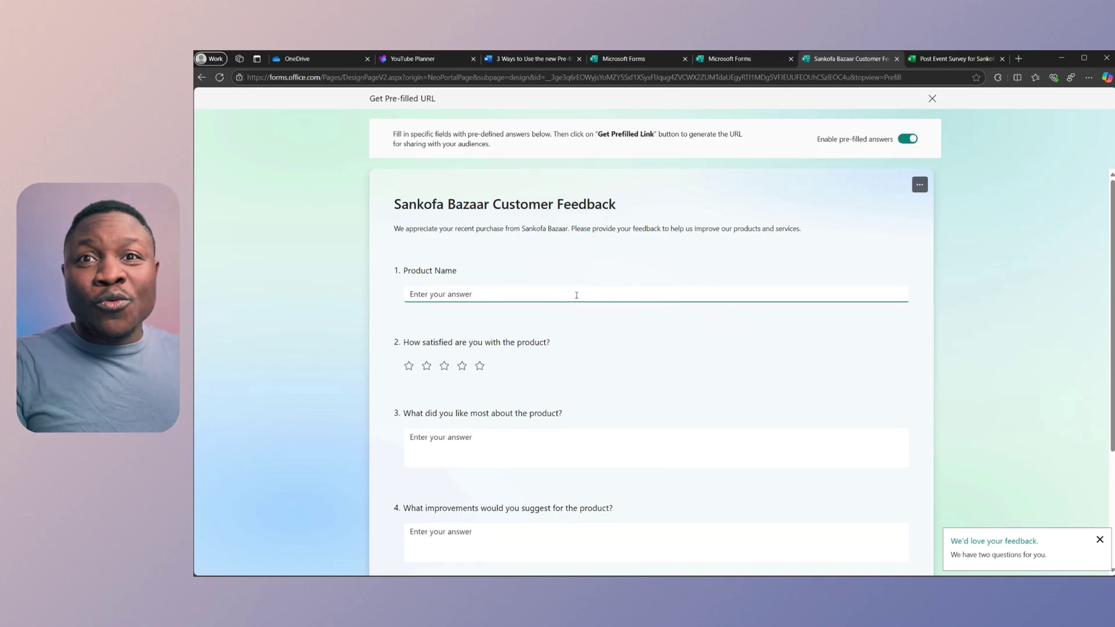
{"action": "type", "text": "Suya"}
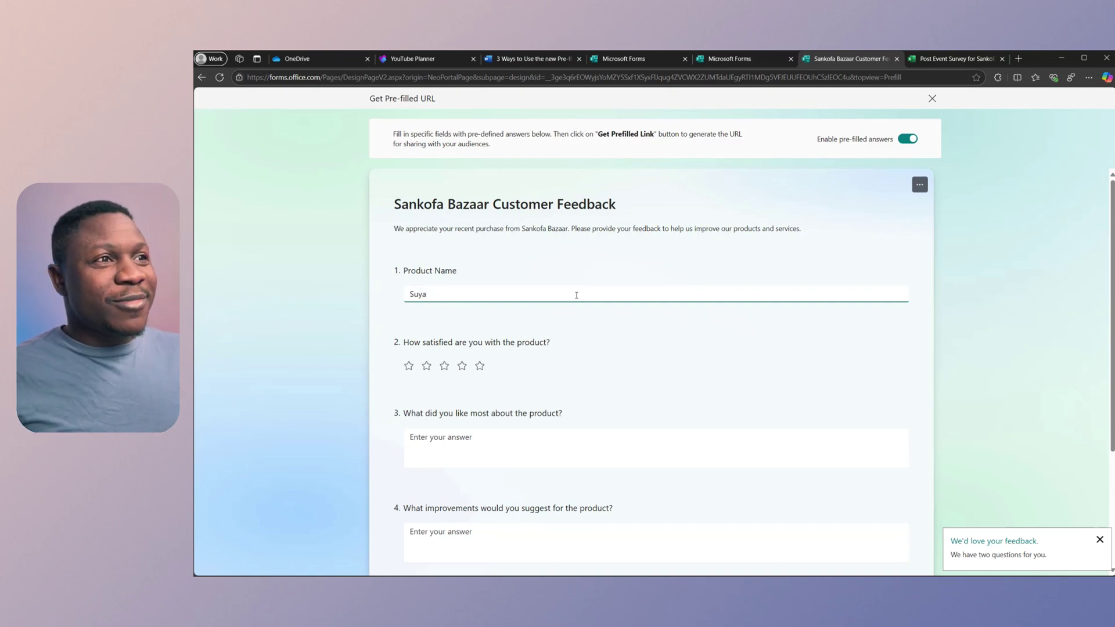
{"action": "left_click", "coordinate": [608, 323]}
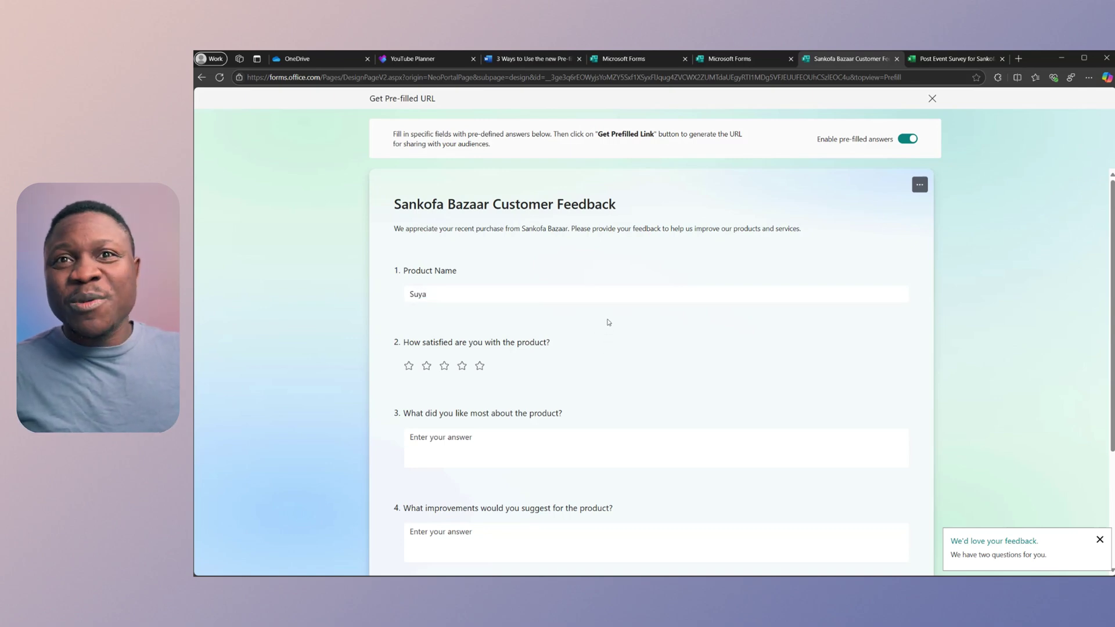
{"action": "scroll", "coordinate": [608, 322], "scroll_direction": "down", "scroll_amount": 3}
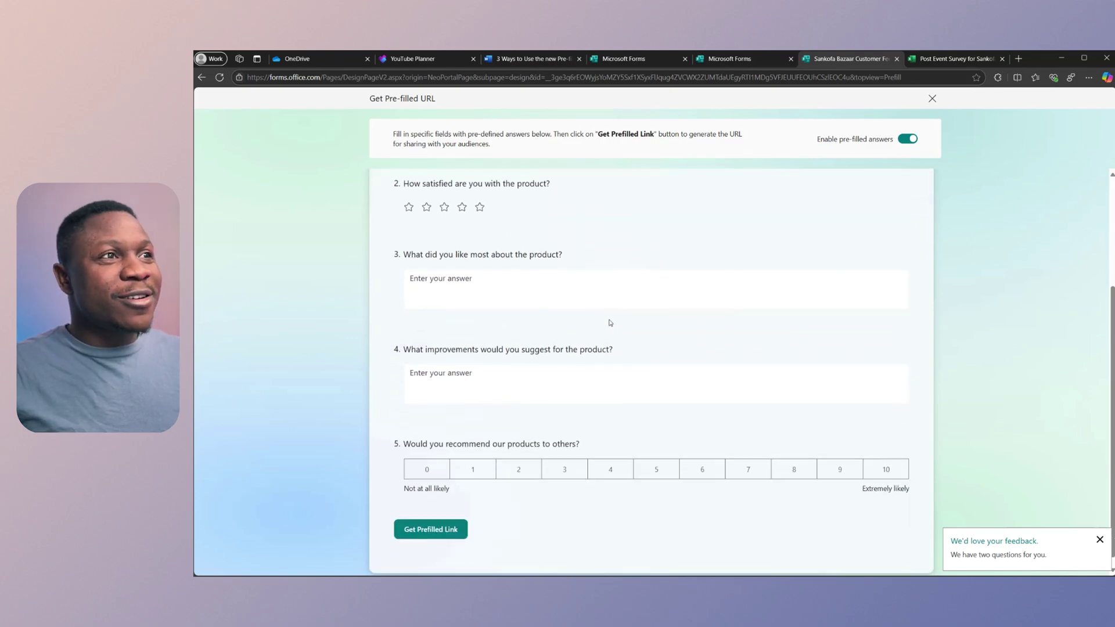
{"action": "scroll", "coordinate": [609, 323], "scroll_direction": "up", "scroll_amount": 3}
{"action": "scroll", "coordinate": [611, 324], "scroll_direction": "down", "scroll_amount": 3}
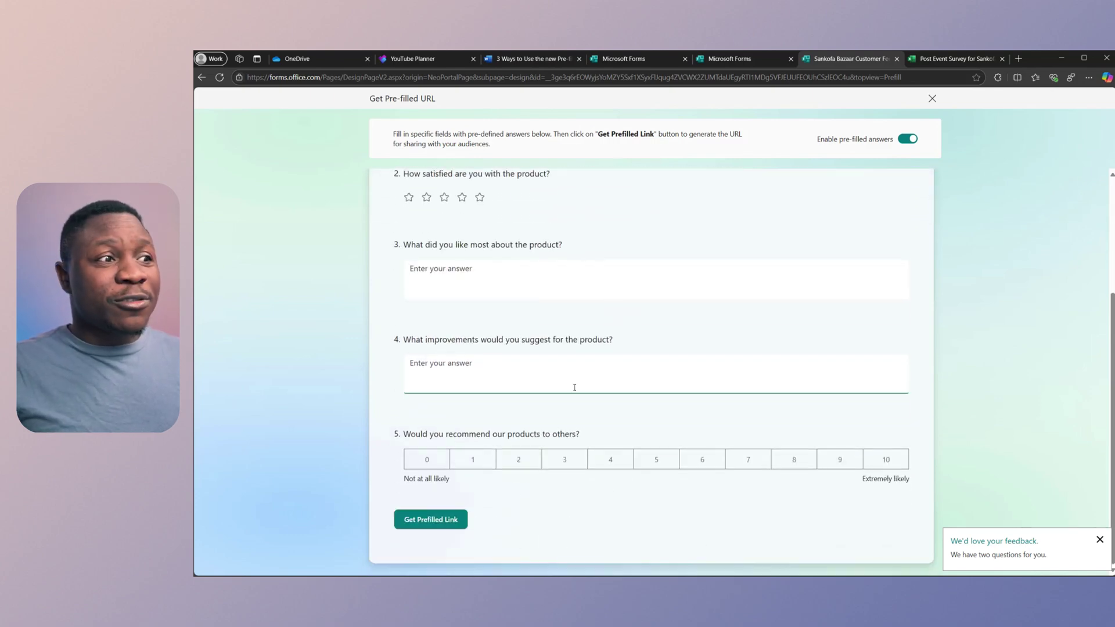
{"action": "left_click", "coordinate": [437, 522]}
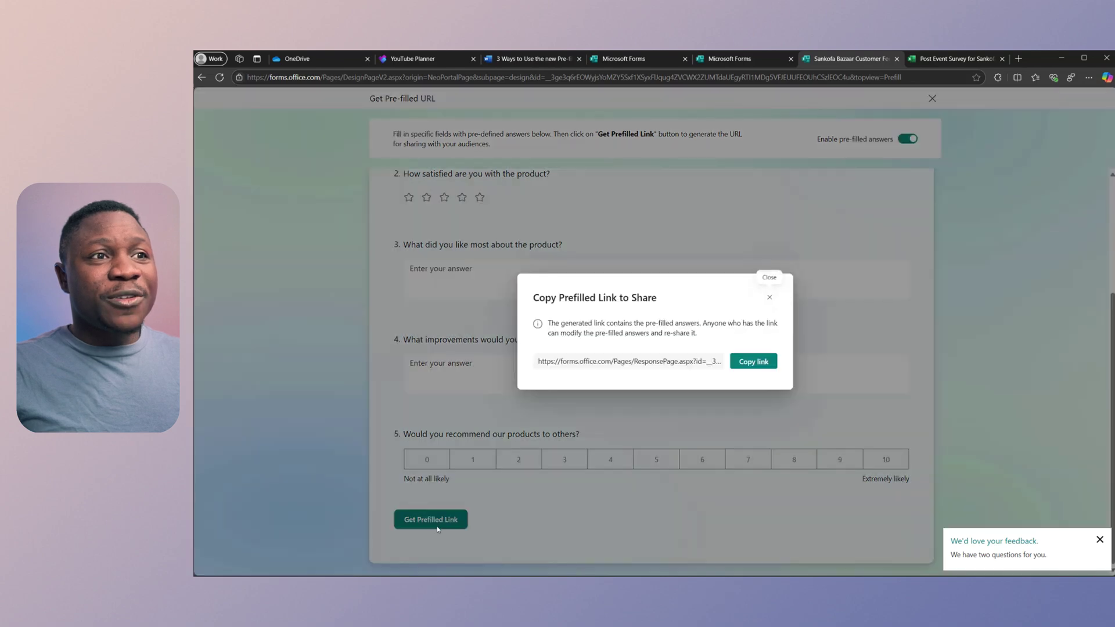
{"action": "left_click", "coordinate": [754, 361]}
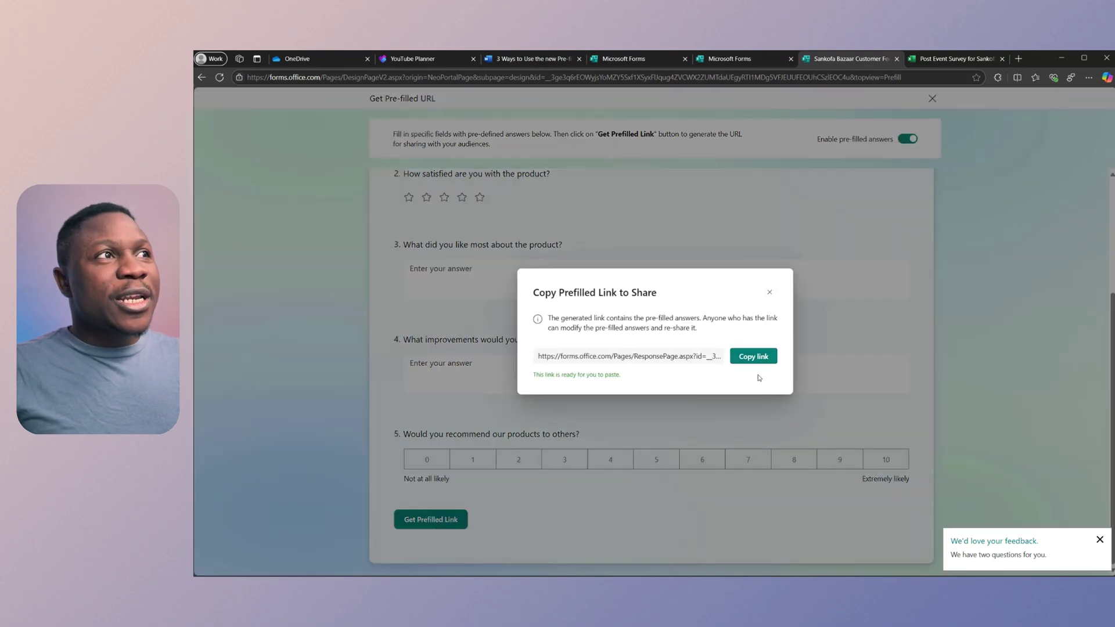
{"action": "key", "text": "Escape"}
Step: Set Collect responses to Anyone can respond
{"action": "left_click", "coordinate": [932, 99]}
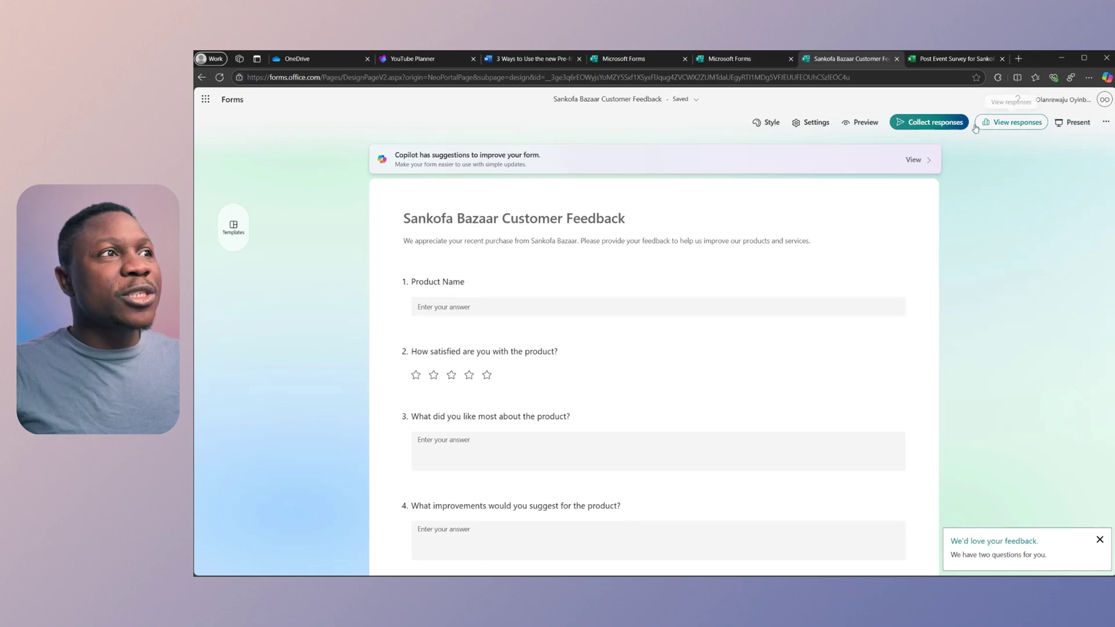
{"action": "left_click", "coordinate": [929, 122]}
{"action": "left_click", "coordinate": [475, 184]}
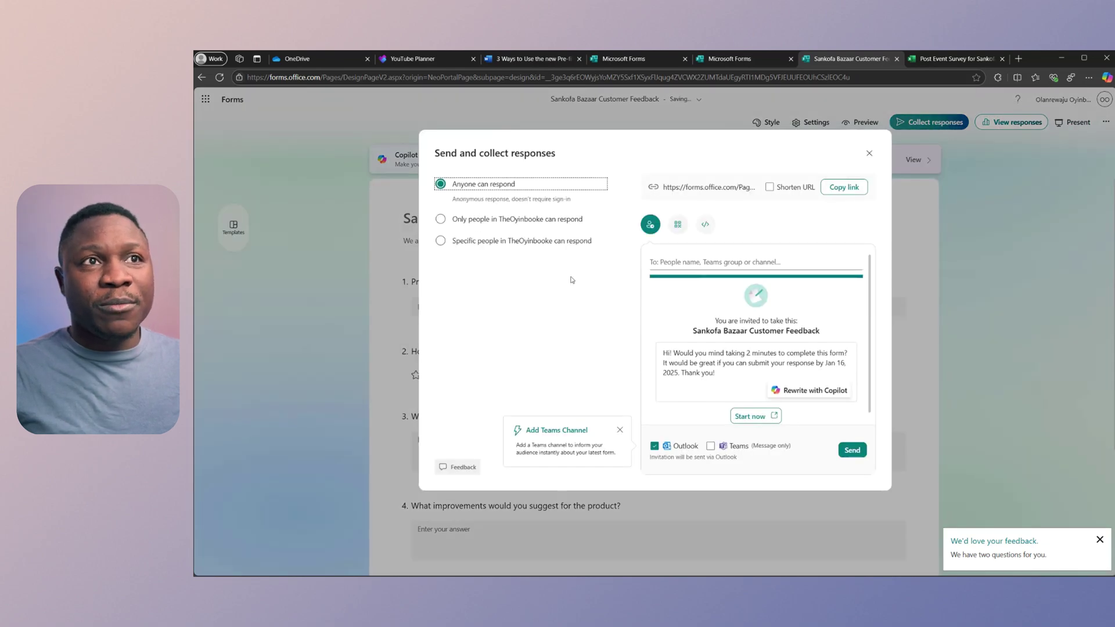
{"action": "left_click", "coordinate": [869, 154]}
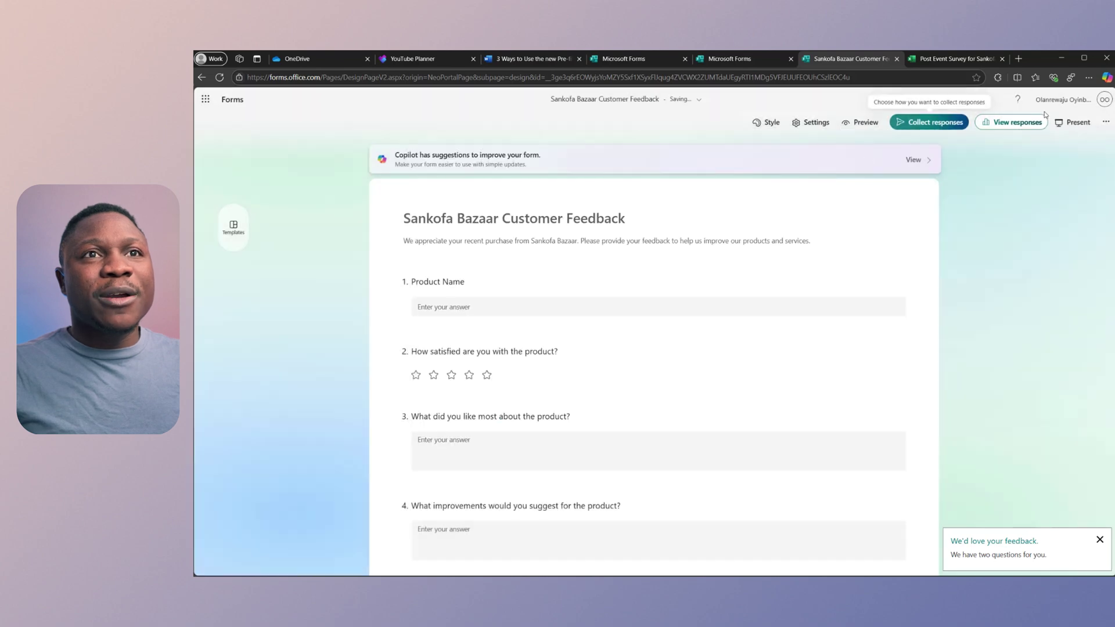
{"action": "left_click", "coordinate": [1088, 77]}
Step: Load the pre-filled Suya link in an InPrivate window, rate it 4 stars, and answer the liked-most question
{"action": "left_click", "coordinate": [993, 128]}
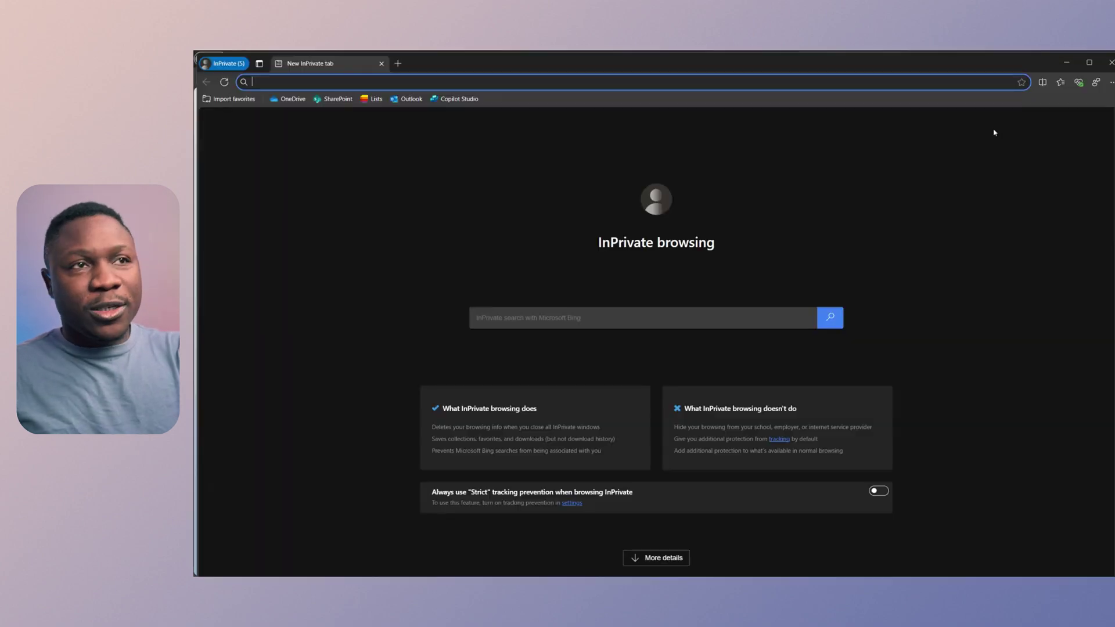
{"action": "key", "text": "ctrl+v"}
{"action": "key", "text": "Return"}
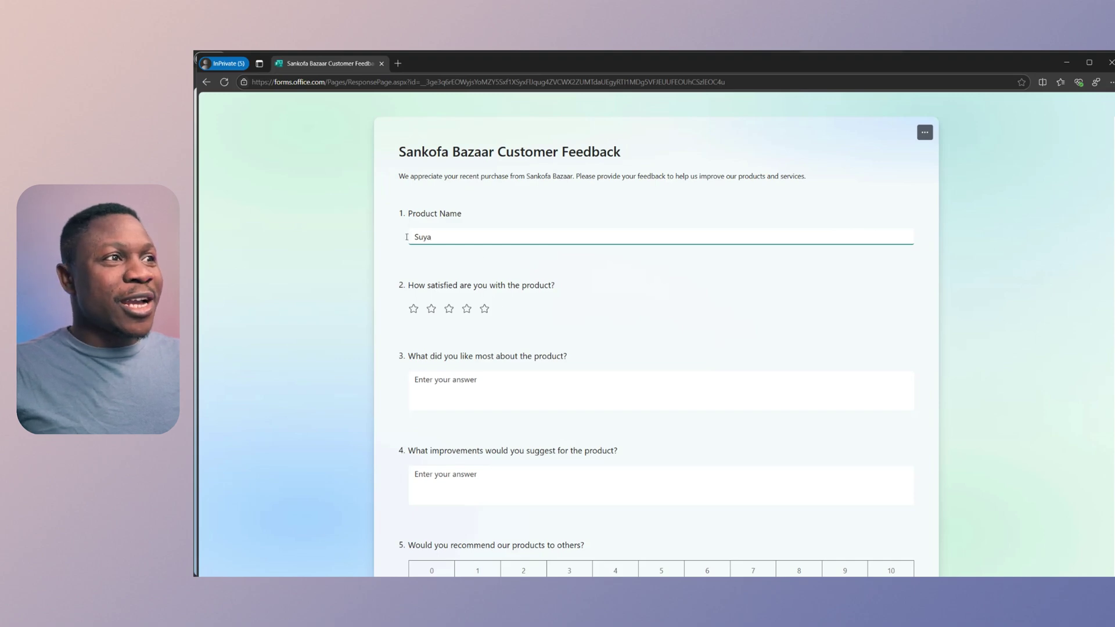
{"action": "left_click", "coordinate": [467, 309]}
{"action": "left_click", "coordinate": [474, 379]}
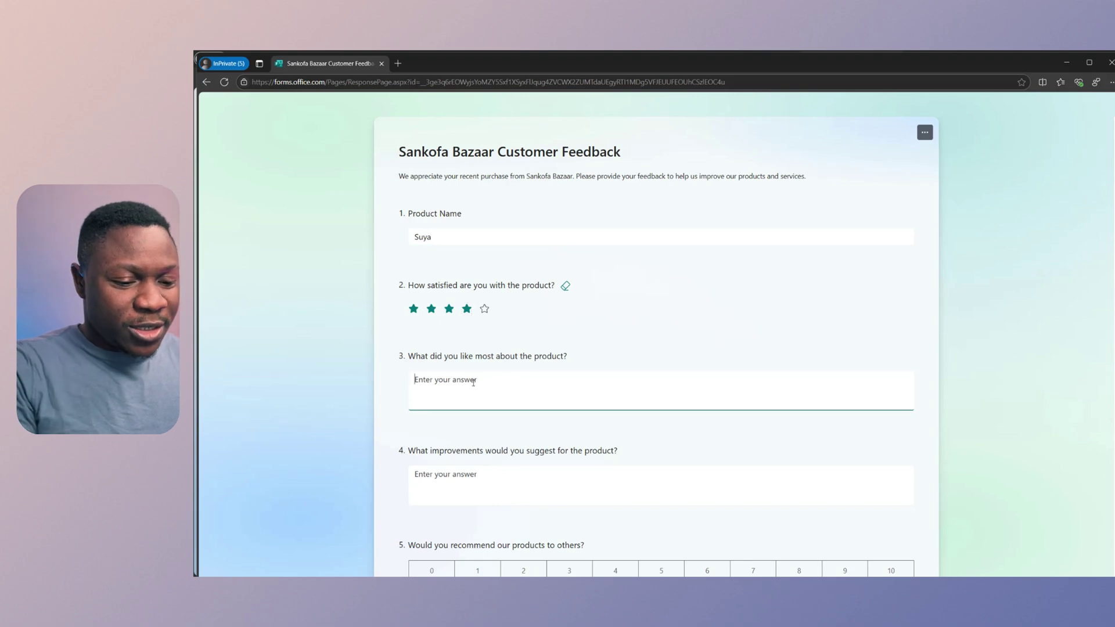
{"action": "type", "text": "It "}
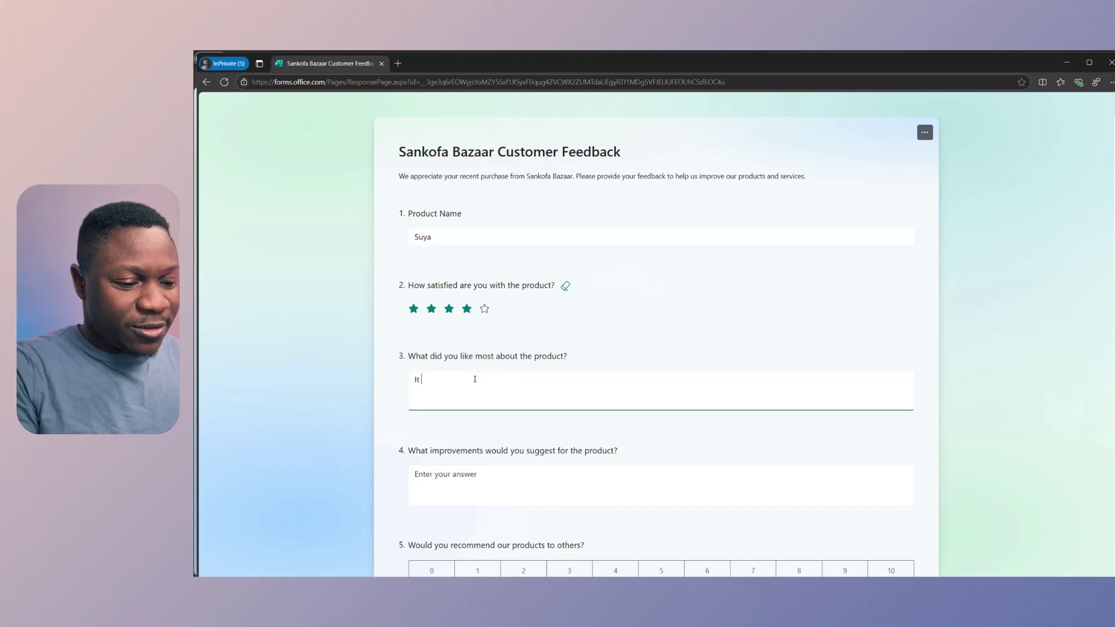
{"action": "type", "text": "gives me"}
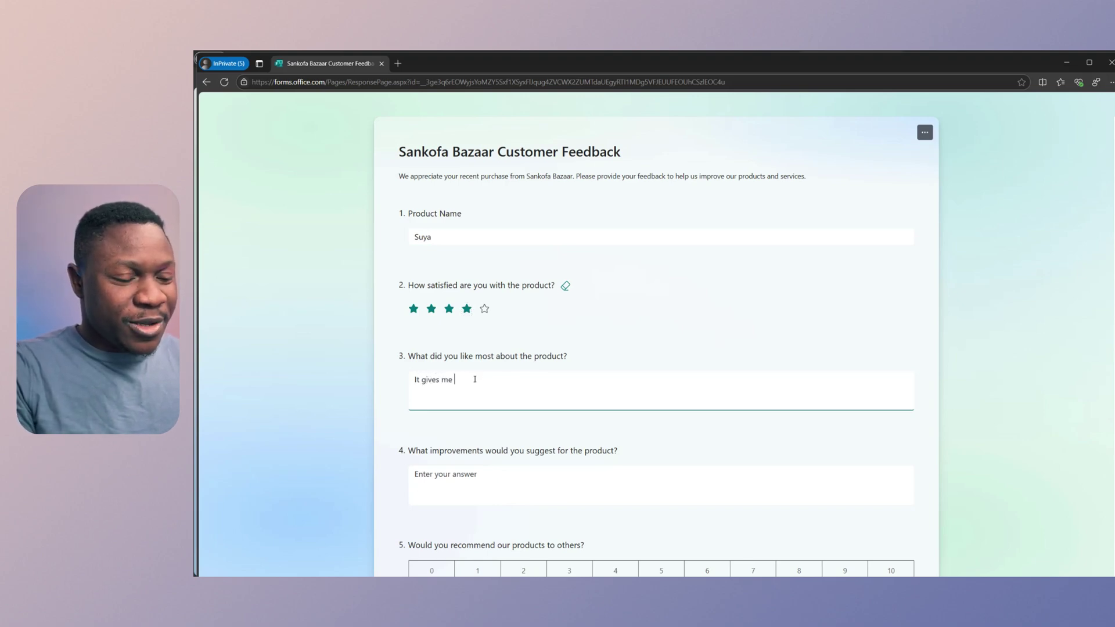
{"action": "type", "text": " memory ahbout home"}
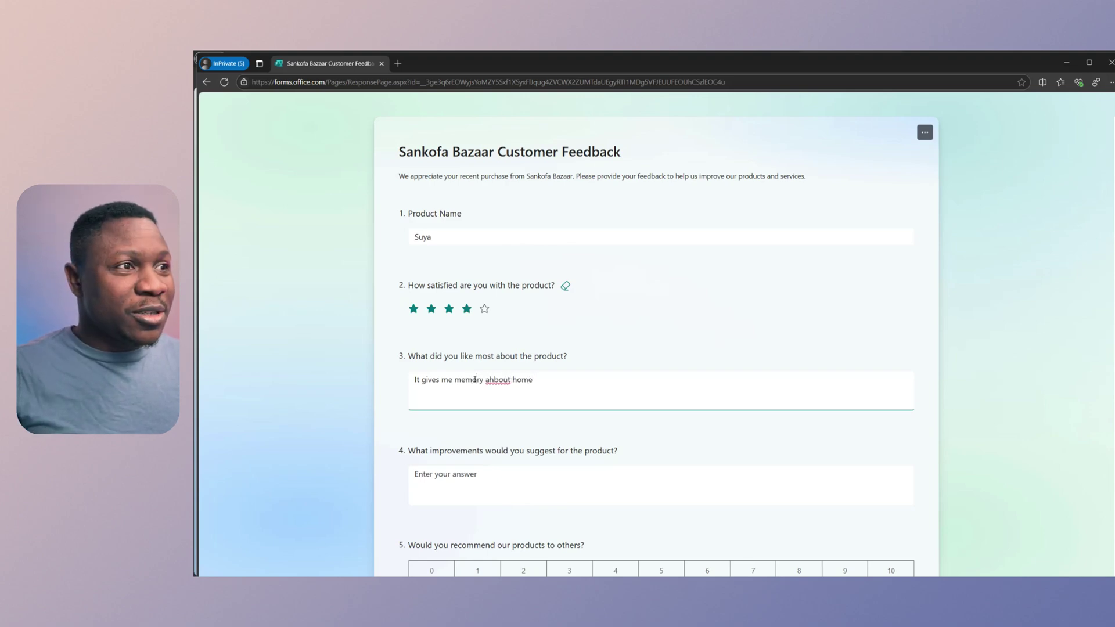
{"action": "key", "text": "Left"}
{"action": "key", "text": "Left"}
{"action": "key", "text": "Left"}
{"action": "key", "text": "BackSpace"}
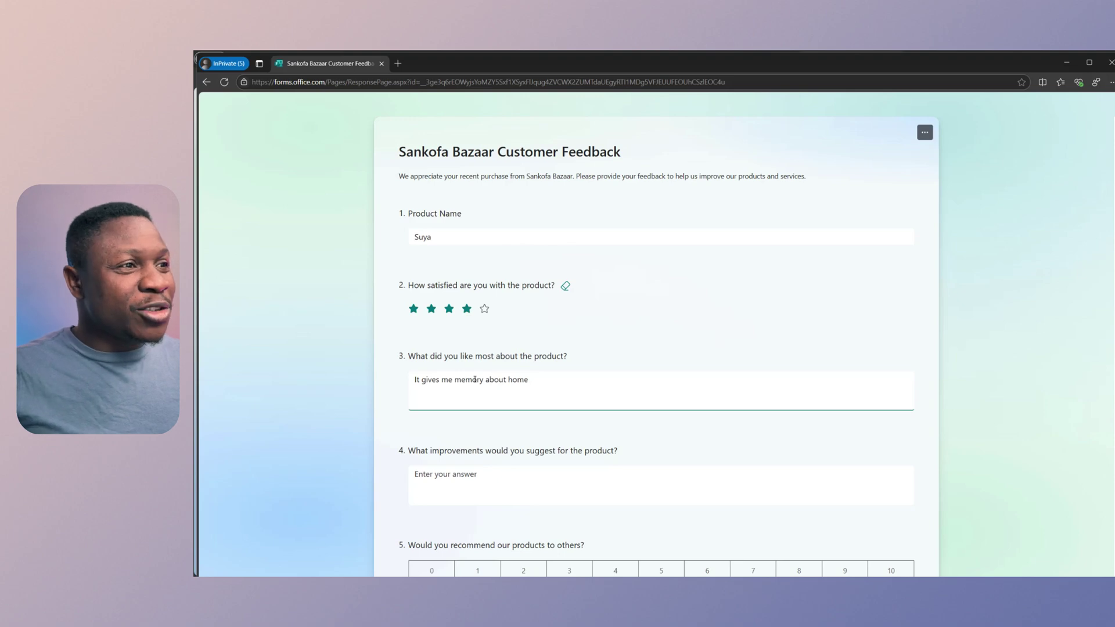
Step: Suggest 'More spice.', give a recommendation score of 9, and submit the response
{"action": "scroll", "coordinate": [475, 380], "scroll_direction": "down", "scroll_amount": 3}
{"action": "left_click", "coordinate": [504, 290]}
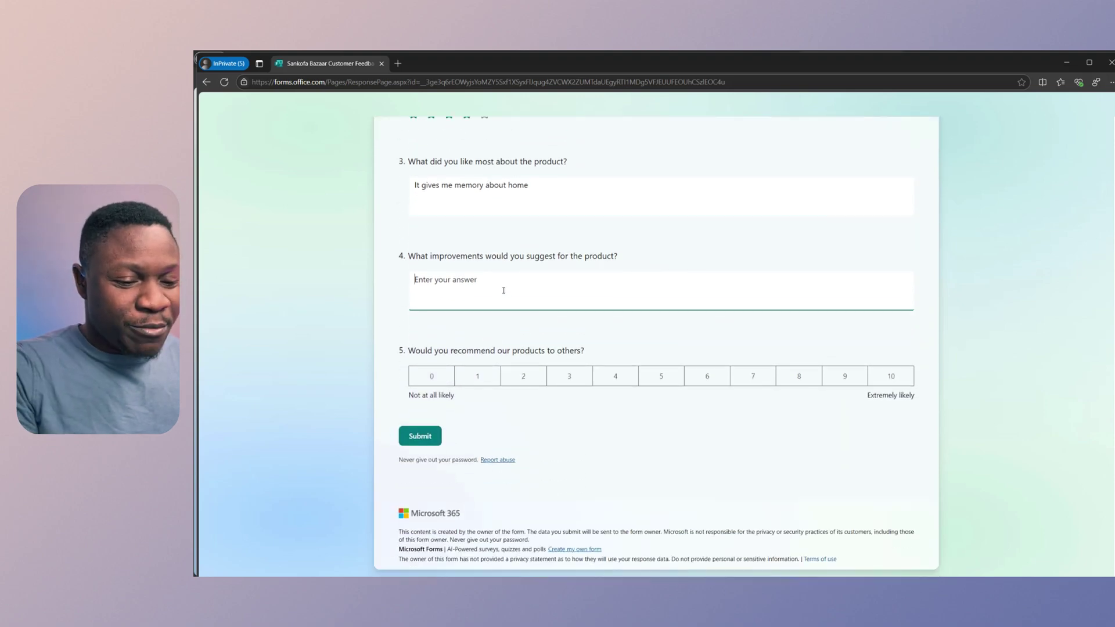
{"action": "type", "text": "More spice."}
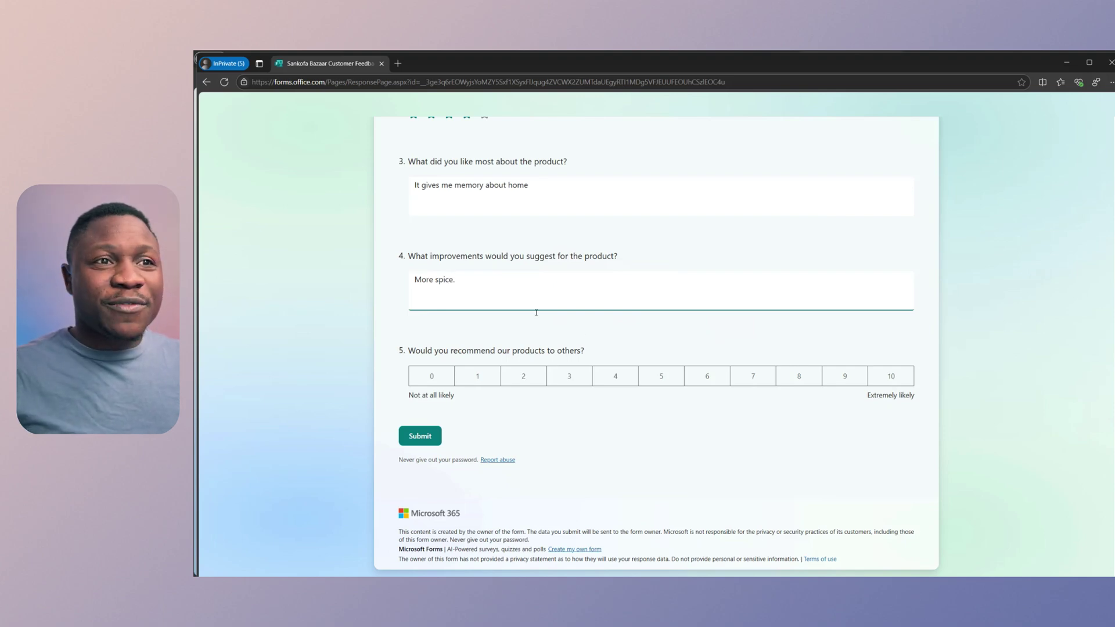
{"action": "left_click", "coordinate": [843, 379]}
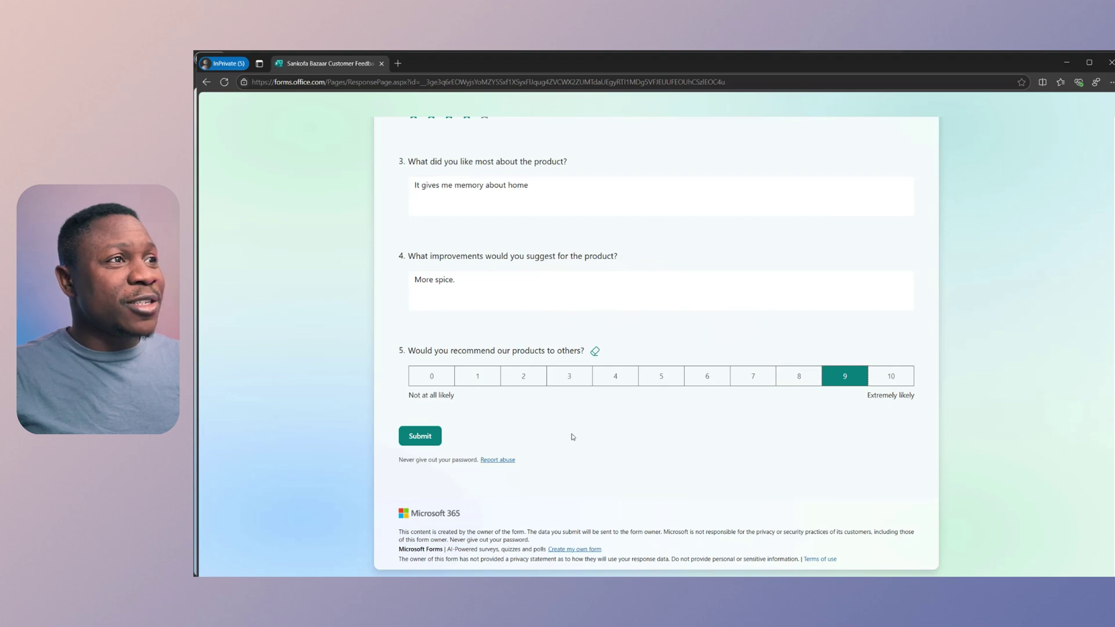
{"action": "left_click", "coordinate": [430, 440]}
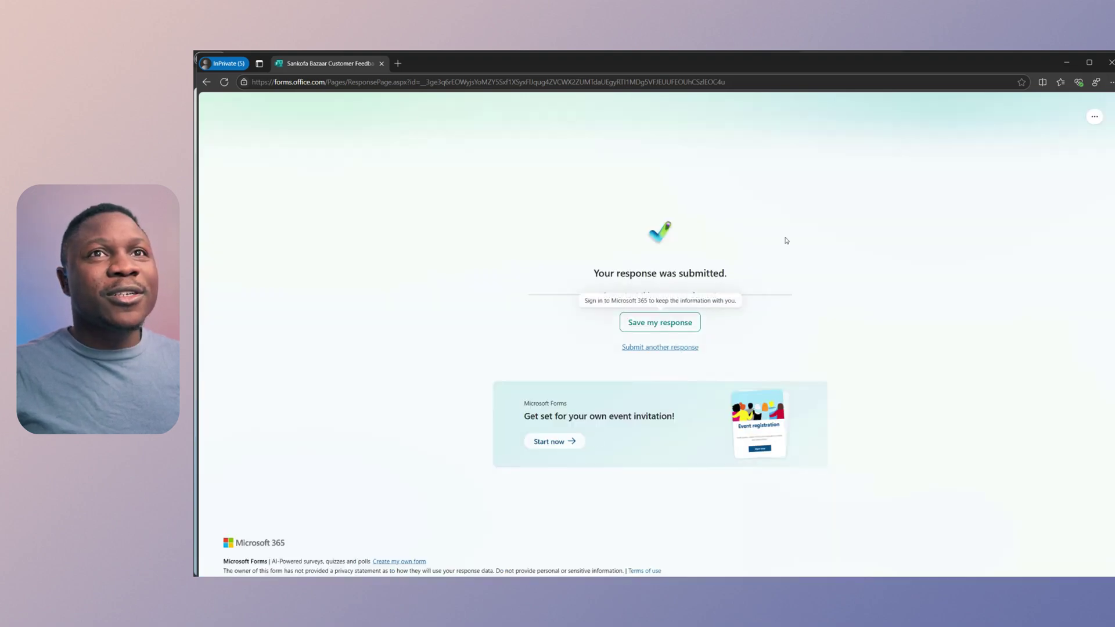
Step: Close the private window and review the overview: 1 response, 00:28 average time, 4.00 rating
{"action": "left_click", "coordinate": [1111, 63]}
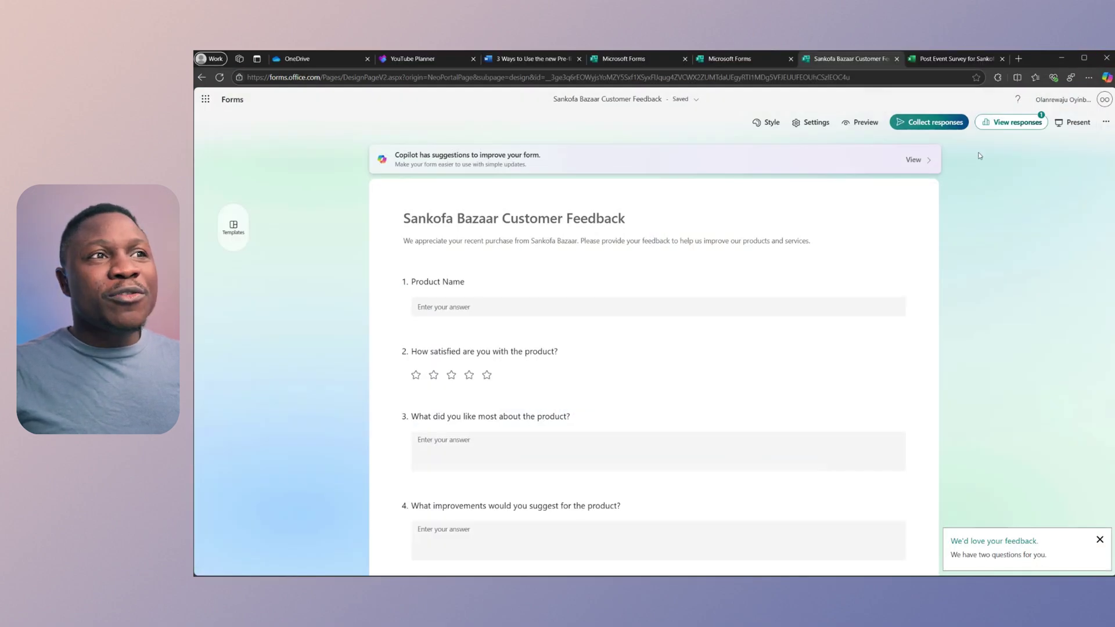
{"action": "left_click", "coordinate": [1019, 123]}
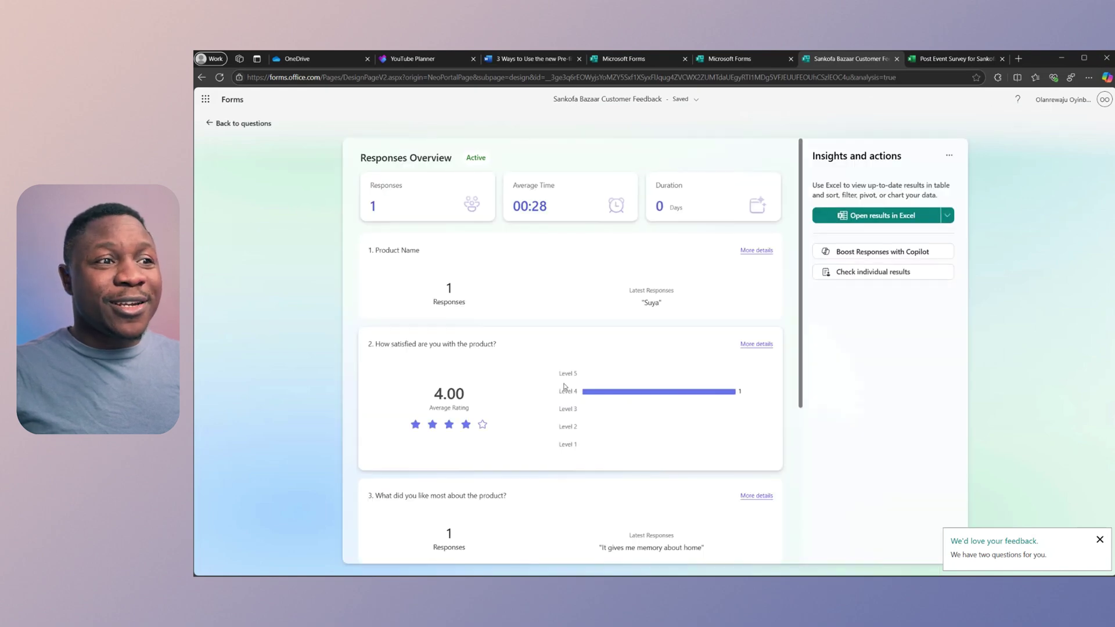
{"action": "scroll", "coordinate": [564, 386], "scroll_direction": "down", "scroll_amount": 4}
{"action": "scroll", "coordinate": [572, 386], "scroll_direction": "up", "scroll_amount": 4}
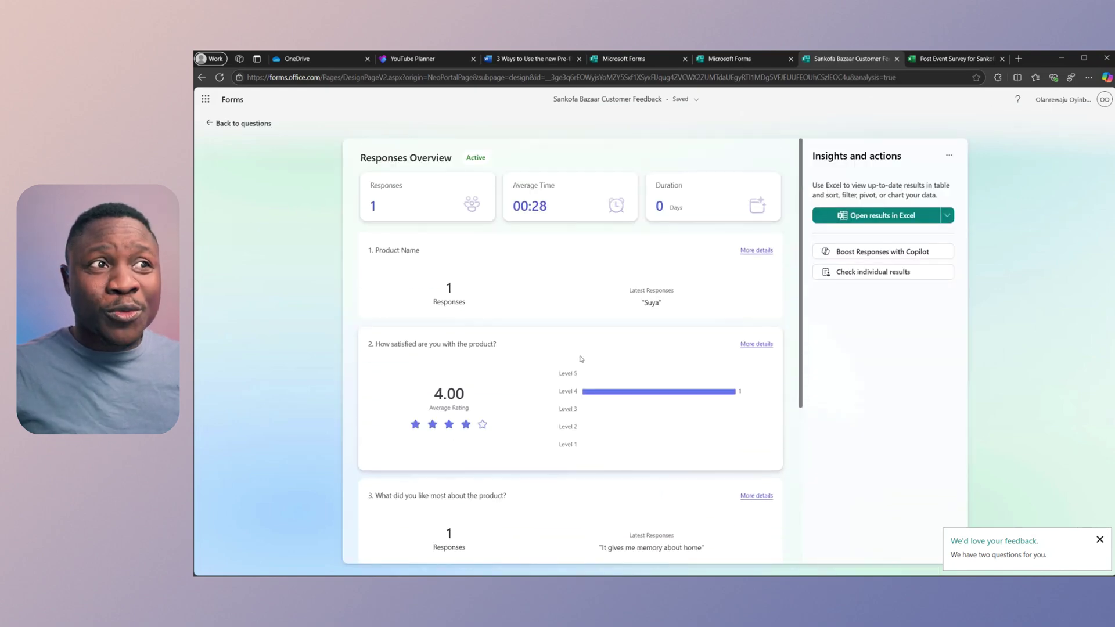
{"action": "left_click_drag", "start_coordinate": [663, 302], "coordinate": [641, 303]}
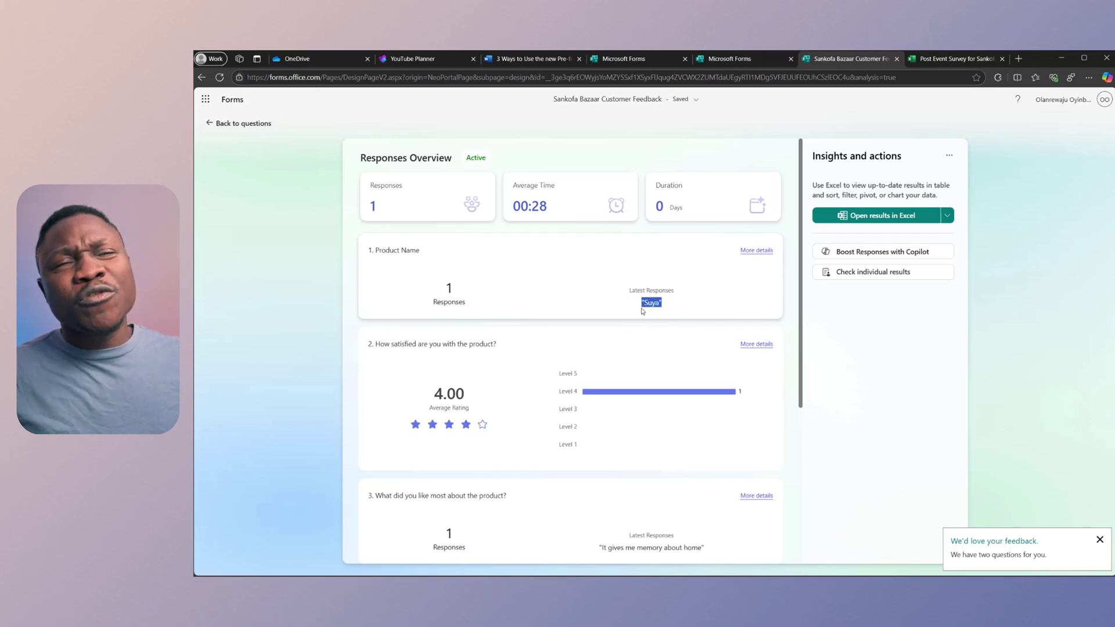